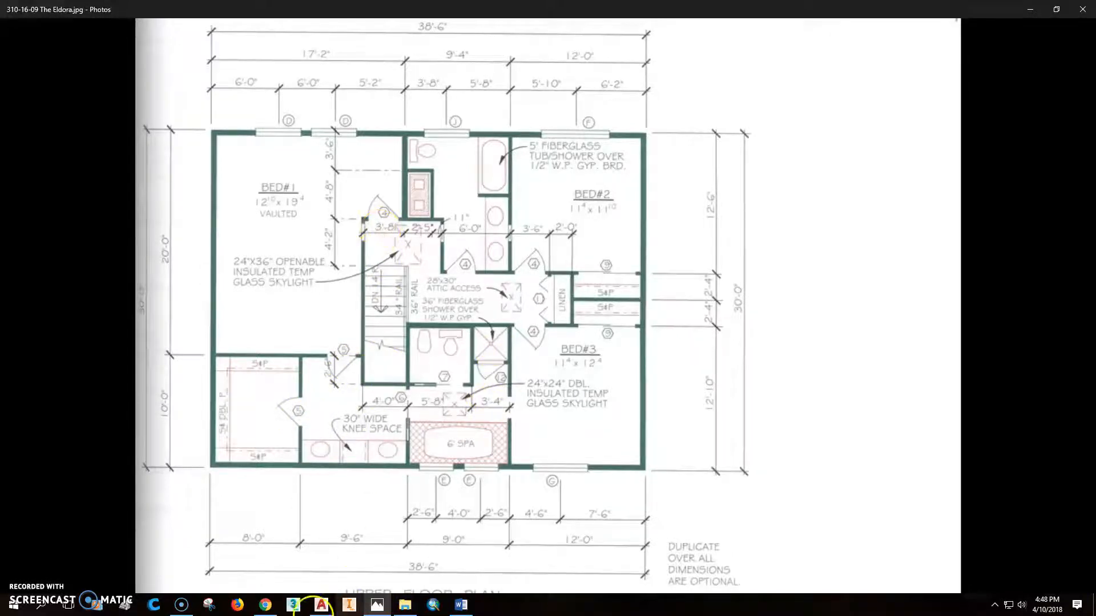
Step: Switch to the Eldora drawing in AutoCAD and measure the wall width above the stairs, from the inside corner to the adjoining wall
left_click(323, 604)
scroll(447, 200, "up", 6)
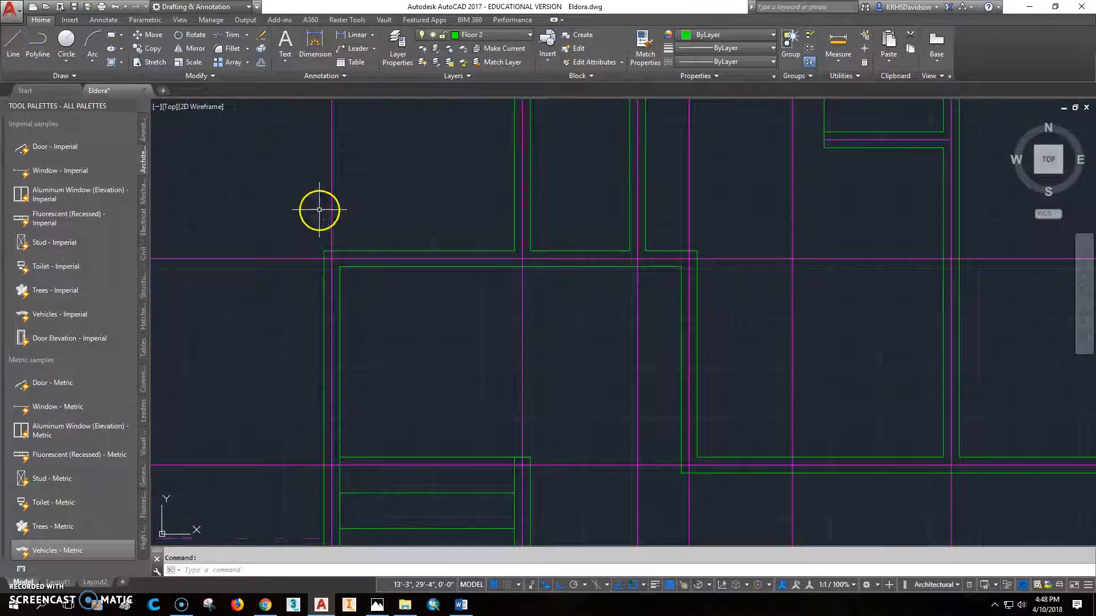
type("di")
key("Return")
left_click(341, 265)
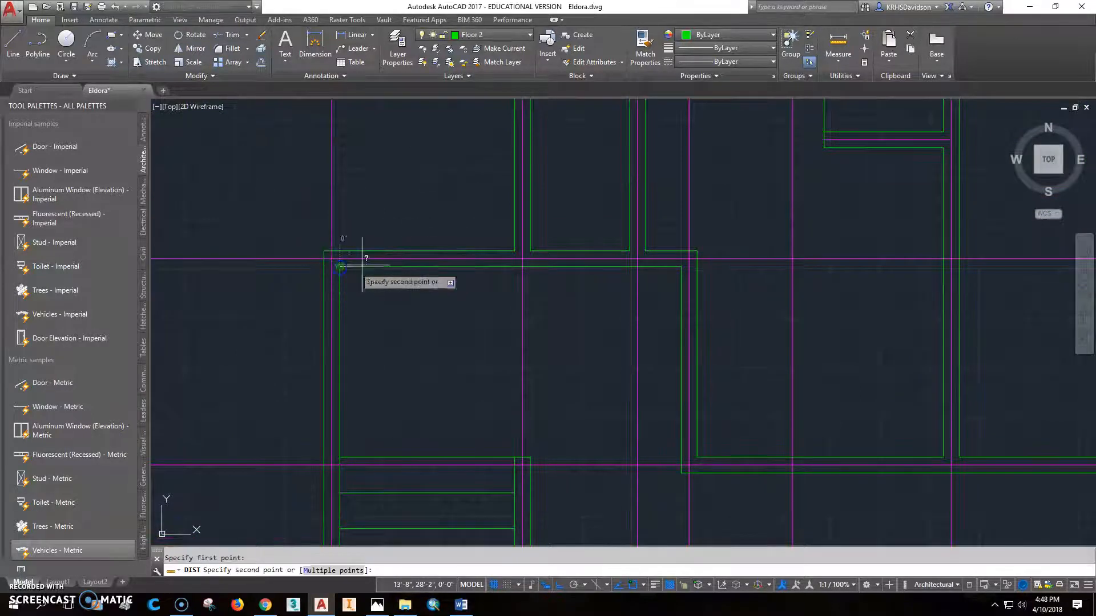
left_click(515, 265)
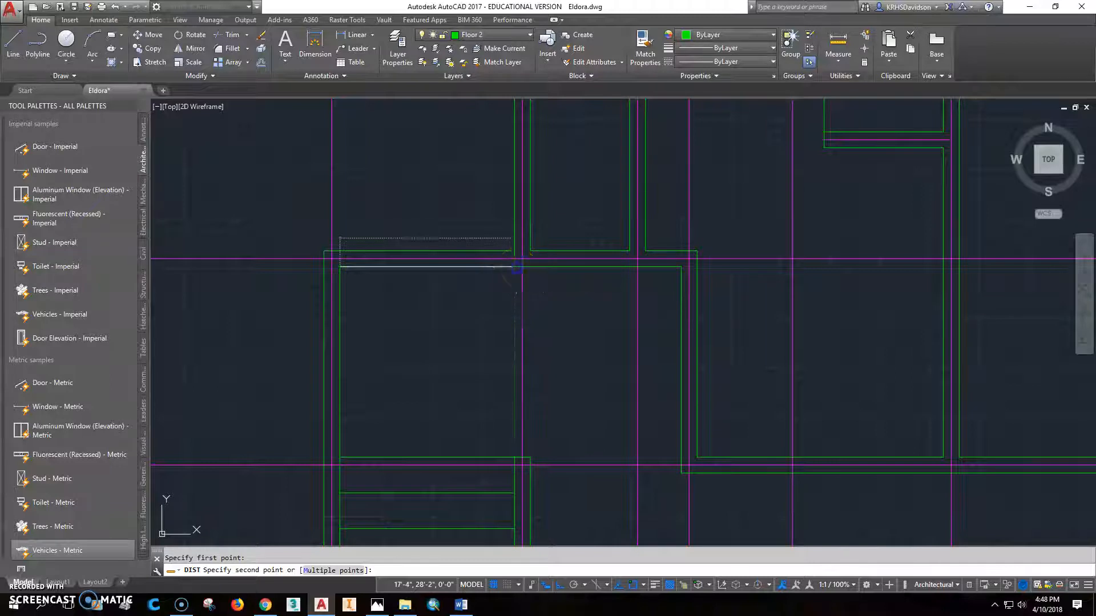
key("Escape")
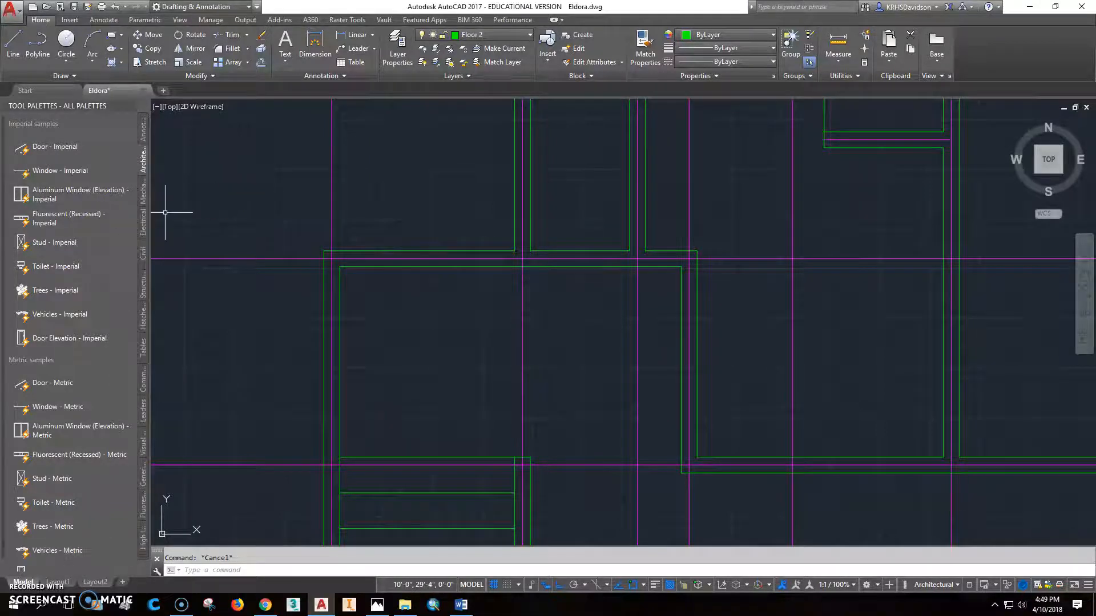
Step: Insert the Door - Imperial block on the upper line of the wall above the stairs, near its corner
left_click(63, 145)
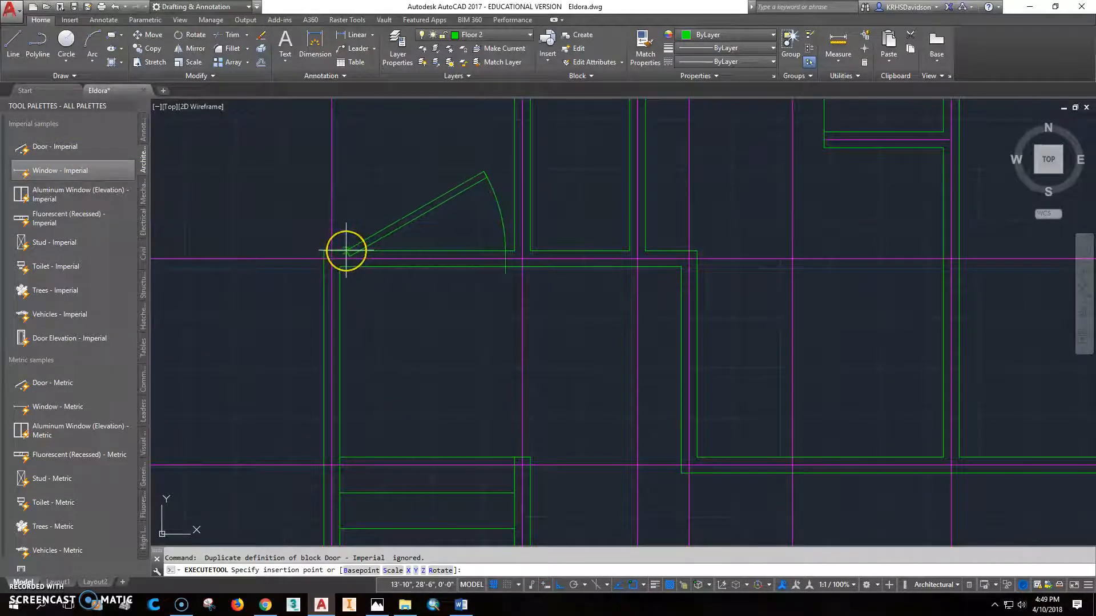
left_click(346, 251)
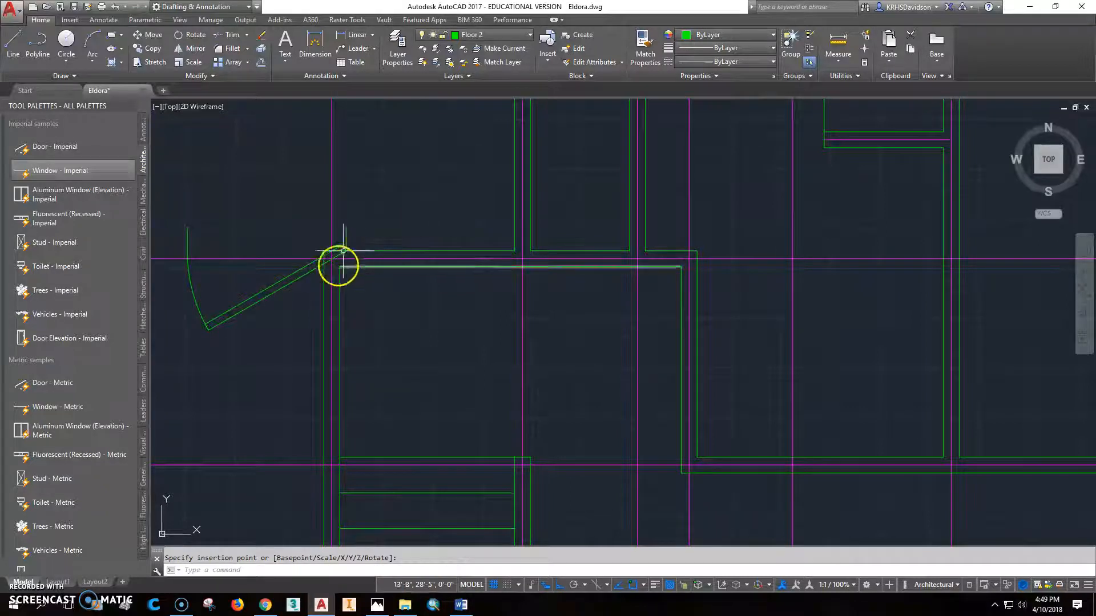
left_click(347, 234)
key("Escape")
Step: Rotate the inserted door half a turn about its hinge point so the leaf opens upward into the bedroom
left_click(194, 34)
left_click(330, 273)
key("Return")
left_click(347, 251)
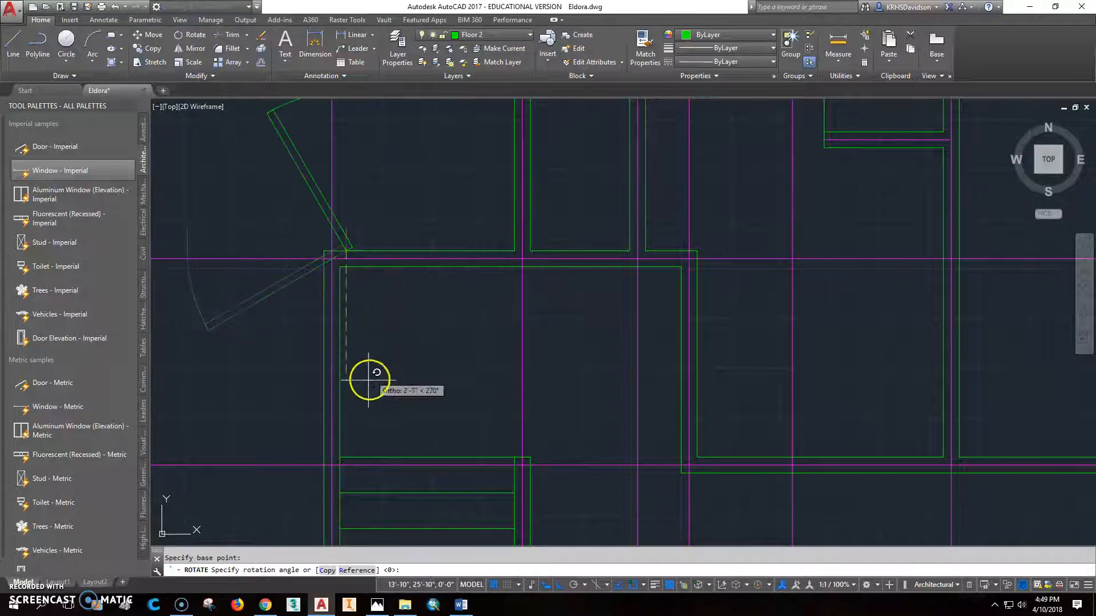
key("Return")
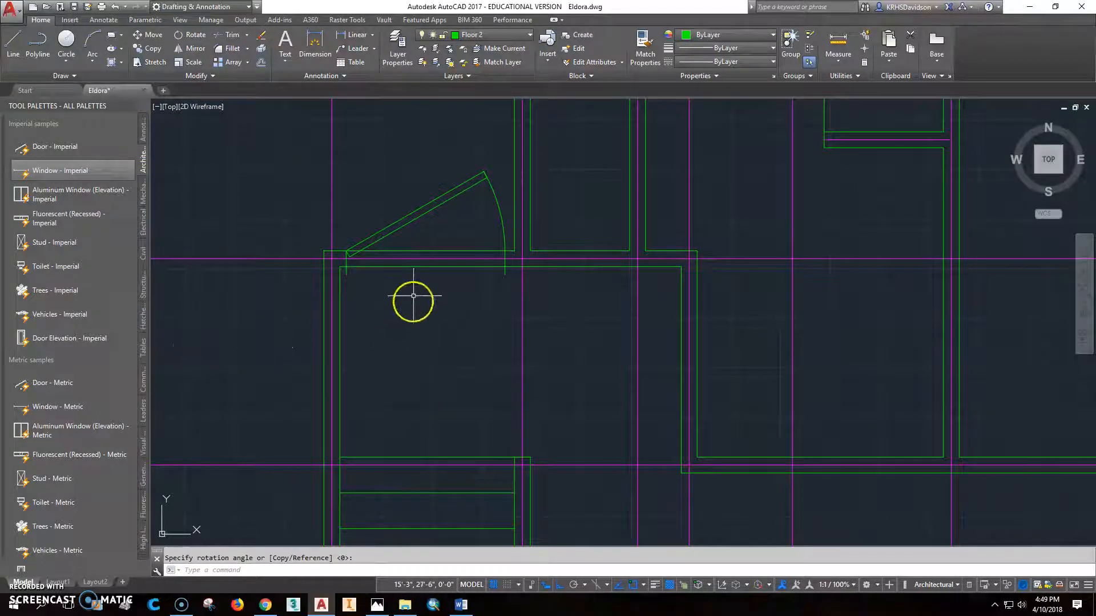
Step: Fit the door's jamb depth to the wall thickness and flip the hinge to the opposite side of the opening
scroll(413, 296, "up", 2)
left_click(306, 243)
left_click(300, 243)
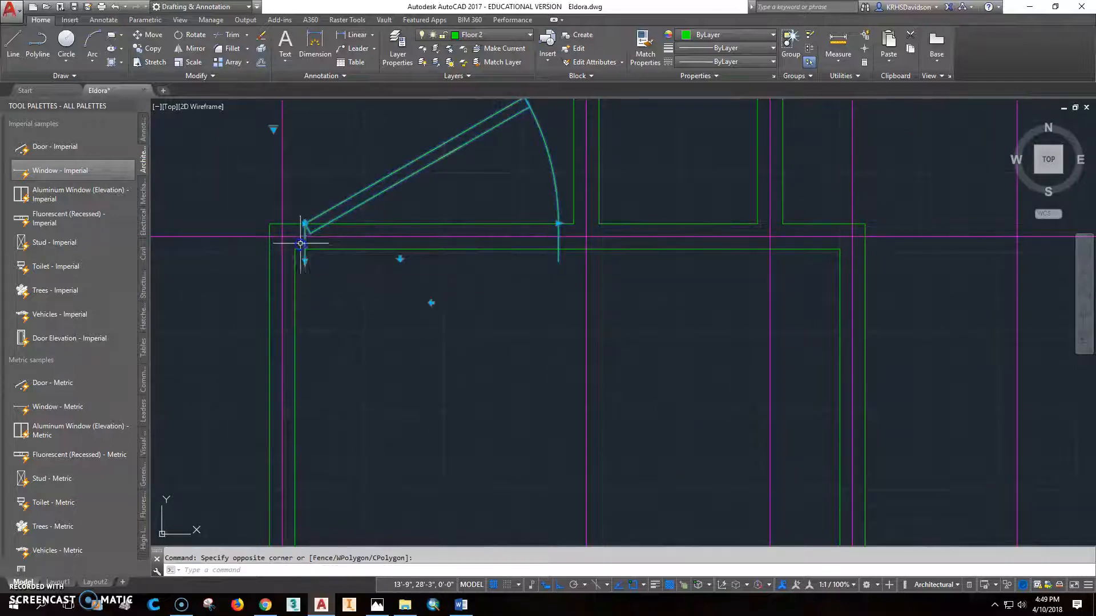
left_click(305, 262)
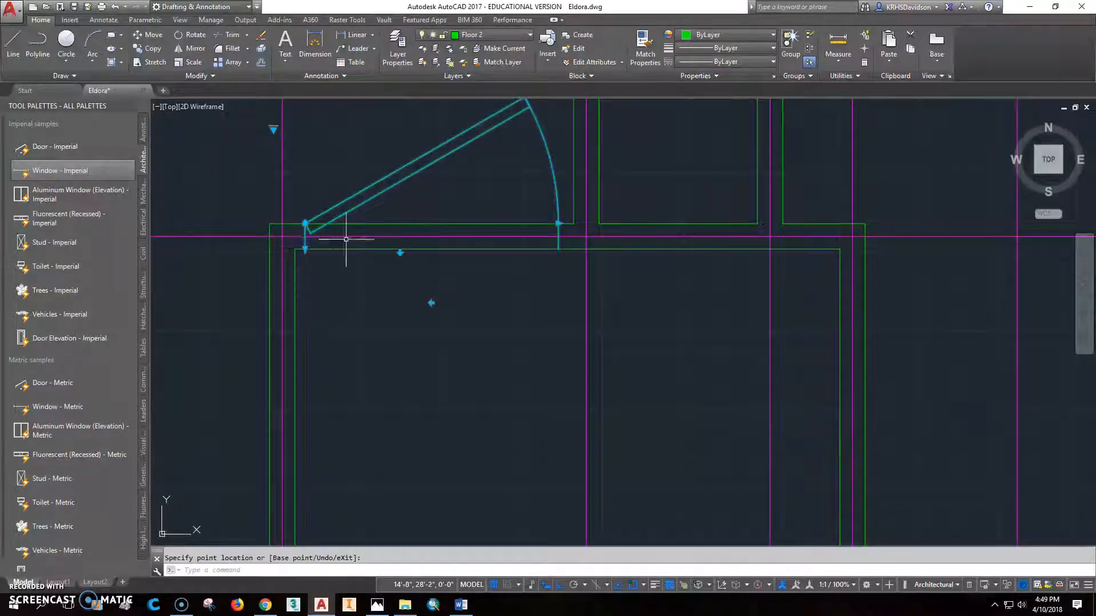
middle_click_drag(531, 246, 540, 288)
scroll(585, 239, "down", 2)
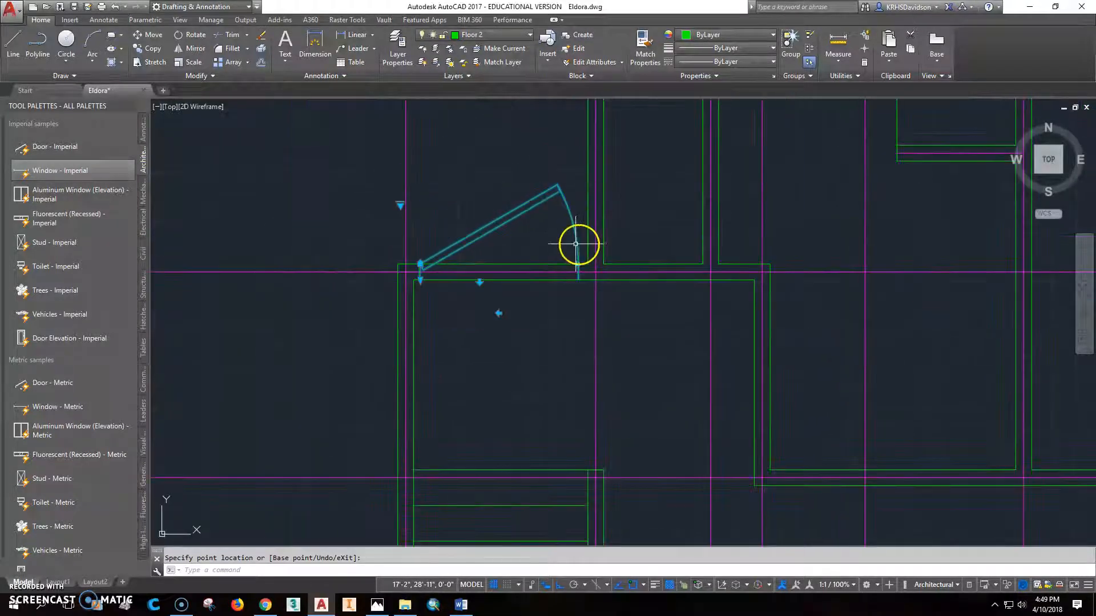
left_click(498, 312)
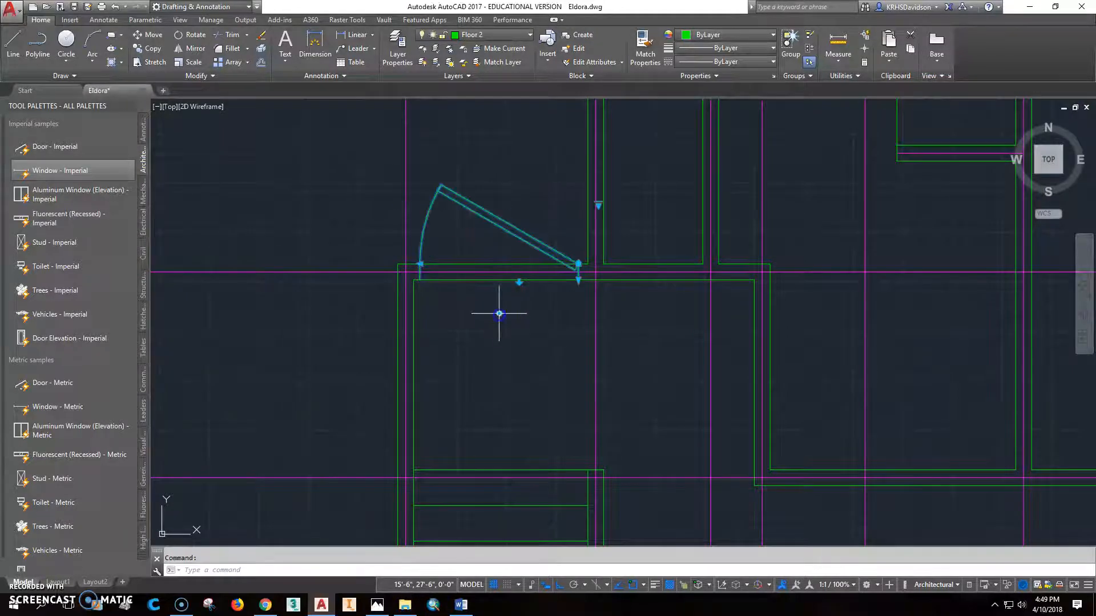
Step: Move the door by its hinge corner to the intersection with the adjoining vertical wall
scroll(593, 277, "up", 4)
left_click(187, 38)
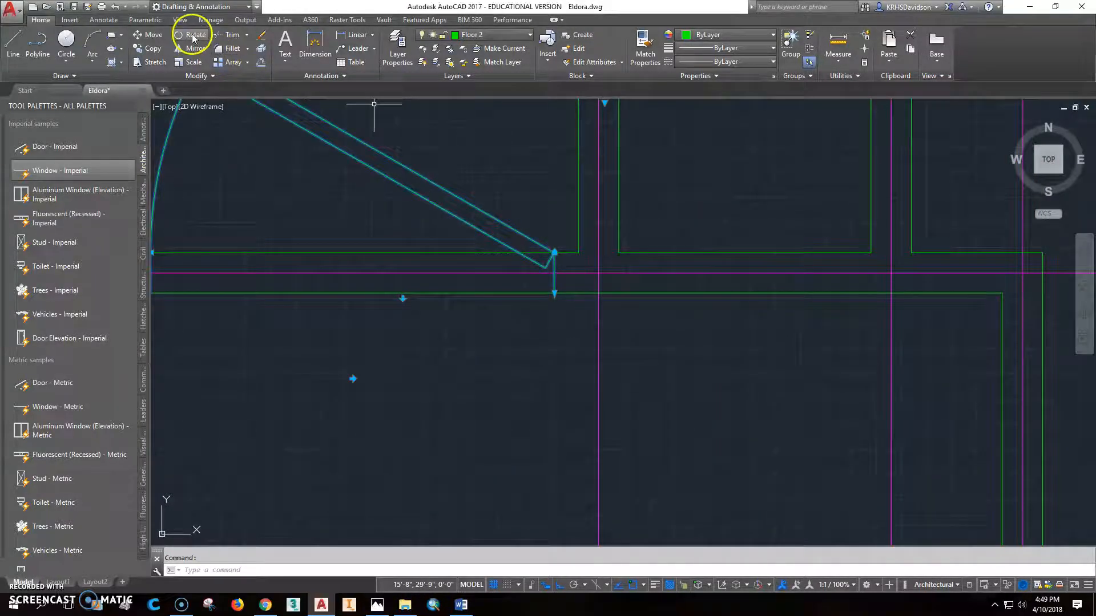
left_click(149, 34)
left_click(554, 252)
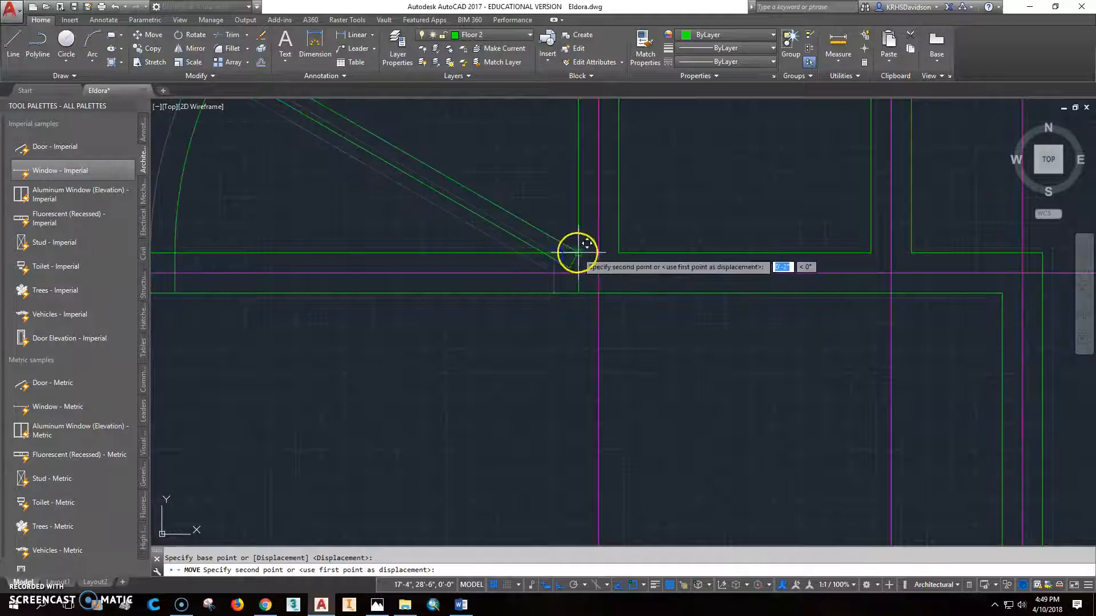
left_click(578, 251)
Step: Reduce the door's opening width by 4 inches from the latch side
scroll(542, 296, "down", 2)
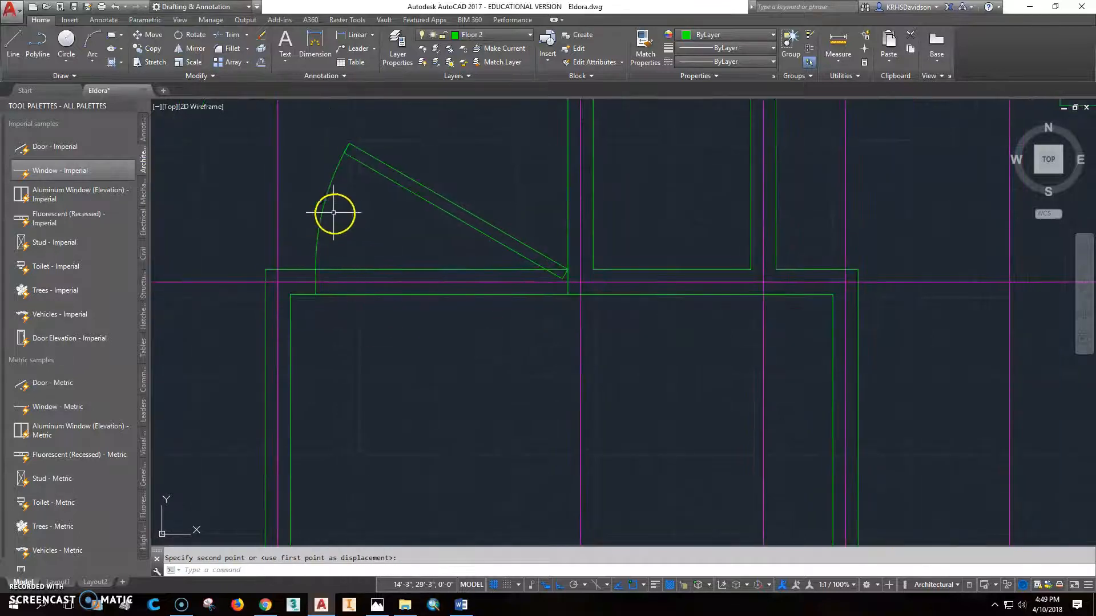
left_click(319, 237)
left_click(316, 269)
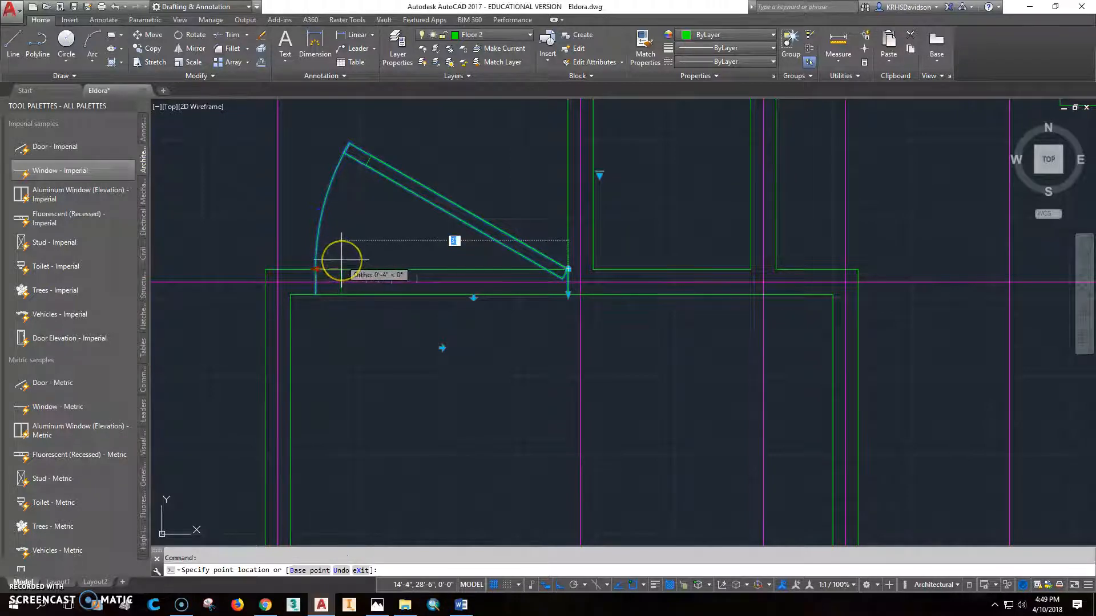
left_click(363, 258)
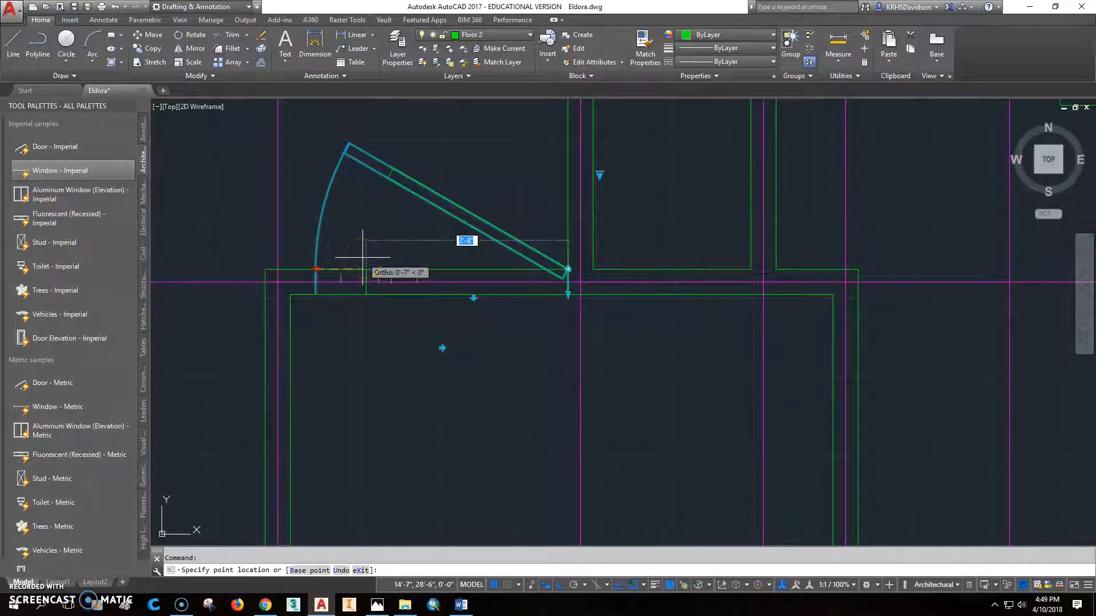
left_click(346, 255)
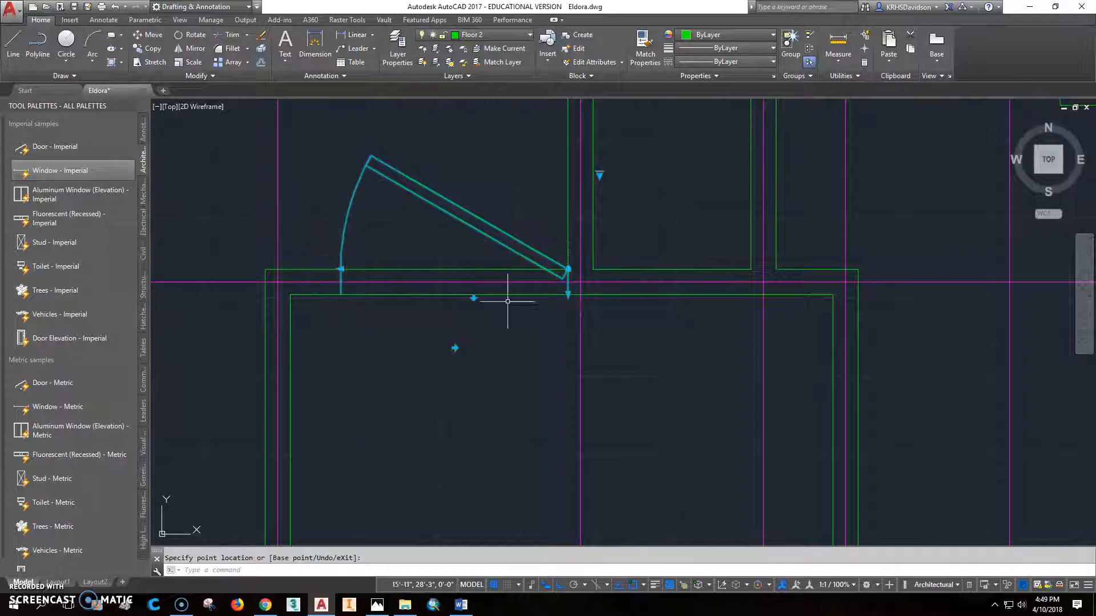
Step: Measure the gap between the door's latch-side jamb and the wall's inside corner
mouse_move(536, 346)
middle_mouse_down()
mouse_move(509, 346)
mouse_move(614, 355)
middle_mouse_up()
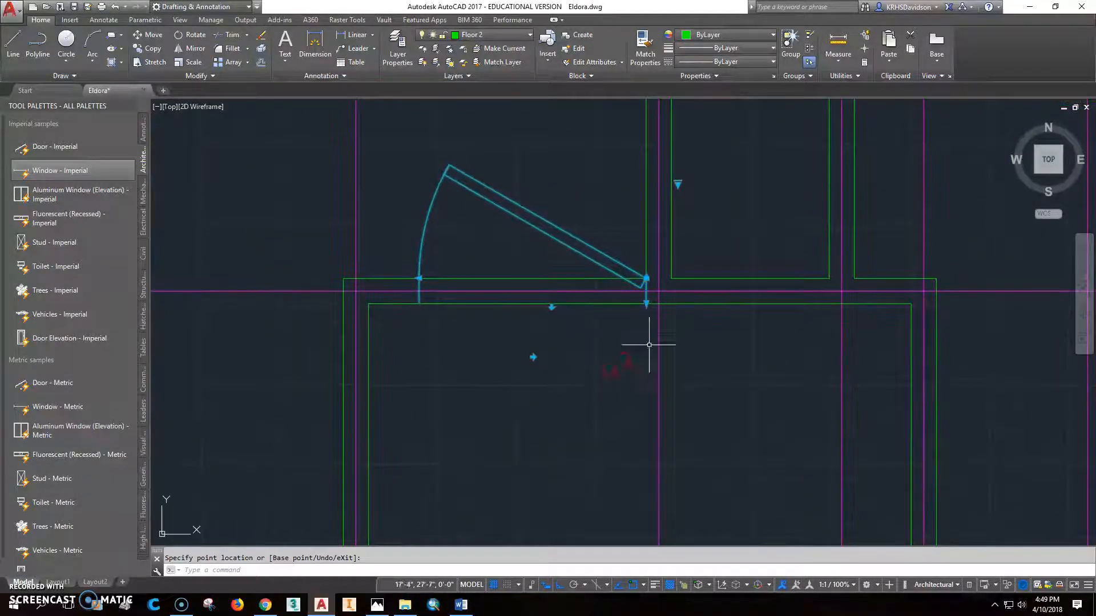
key("Escape")
type("dist")
key("Return")
left_click(419, 304)
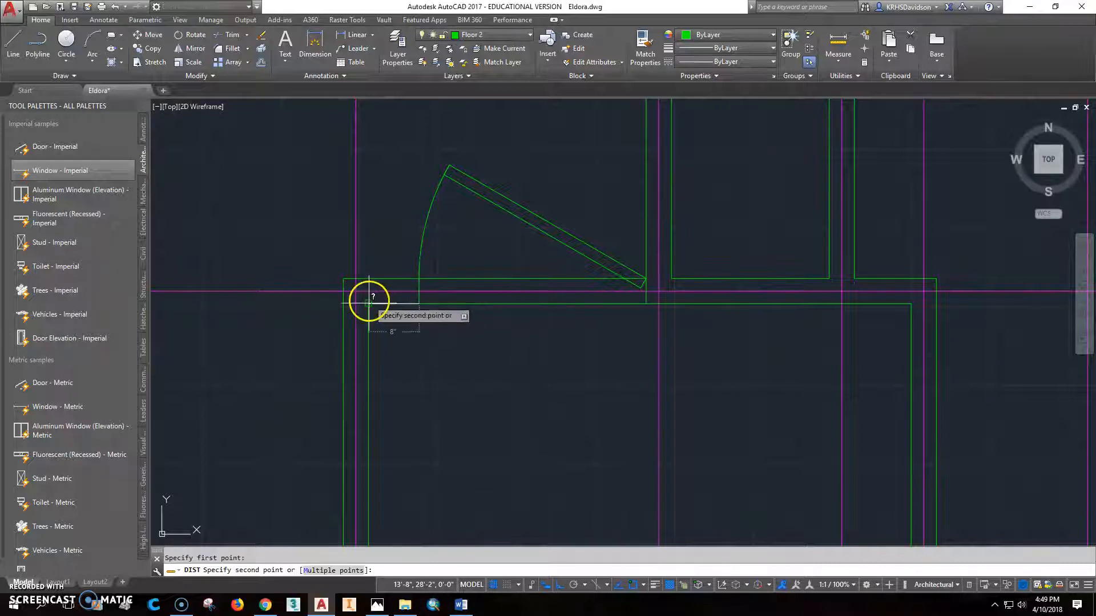
key("Escape")
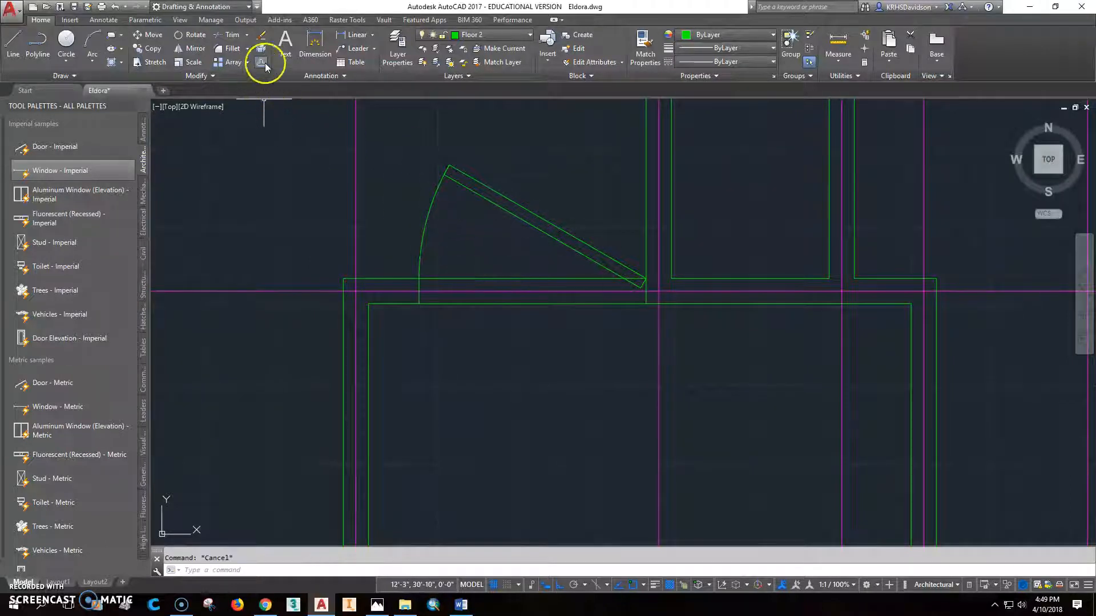
Step: Move the door 4" horizontally away from the adjoining vertical wall to centre it in the wall above the stairs
left_click(153, 40)
left_click(533, 218)
key("Return")
left_click(597, 164)
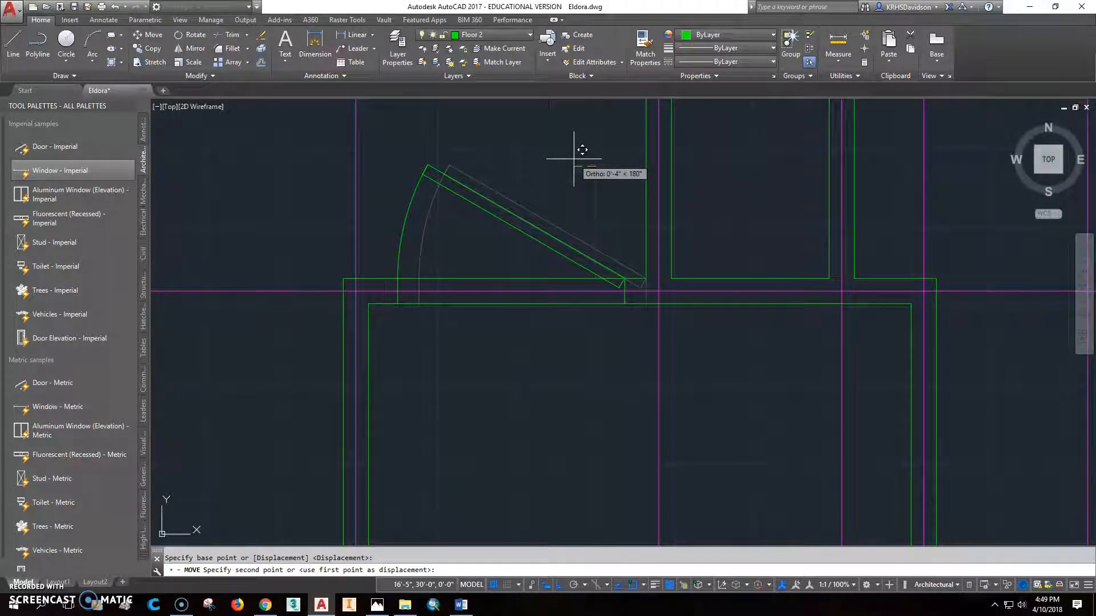
type("4\"")
key("Return")
left_click(573, 244)
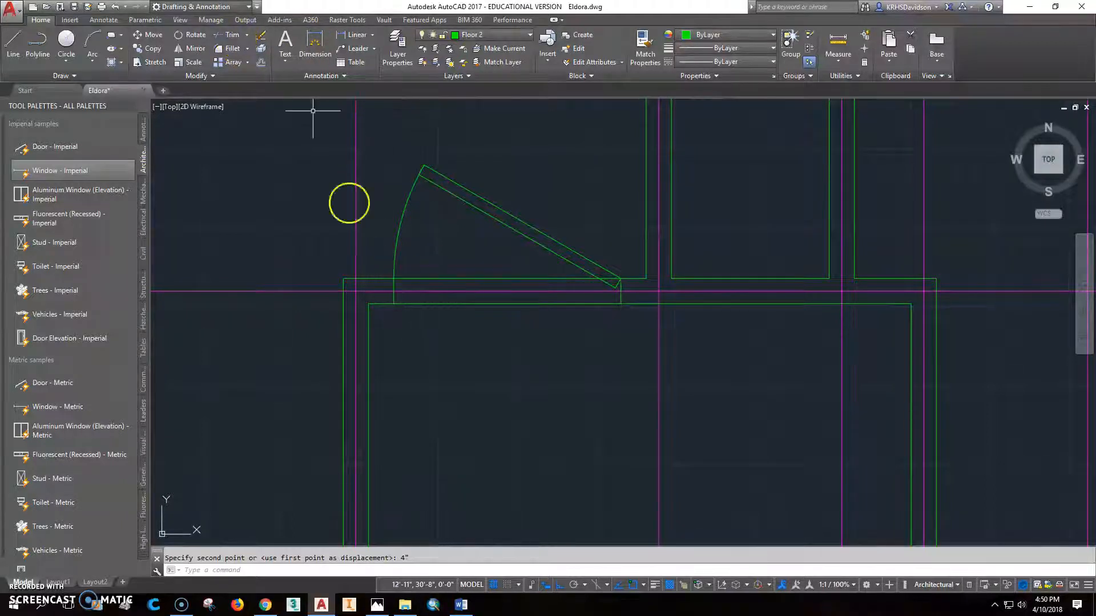
Step: Trim both wall lines between the two door jambs to open up the doorway
left_click(231, 35)
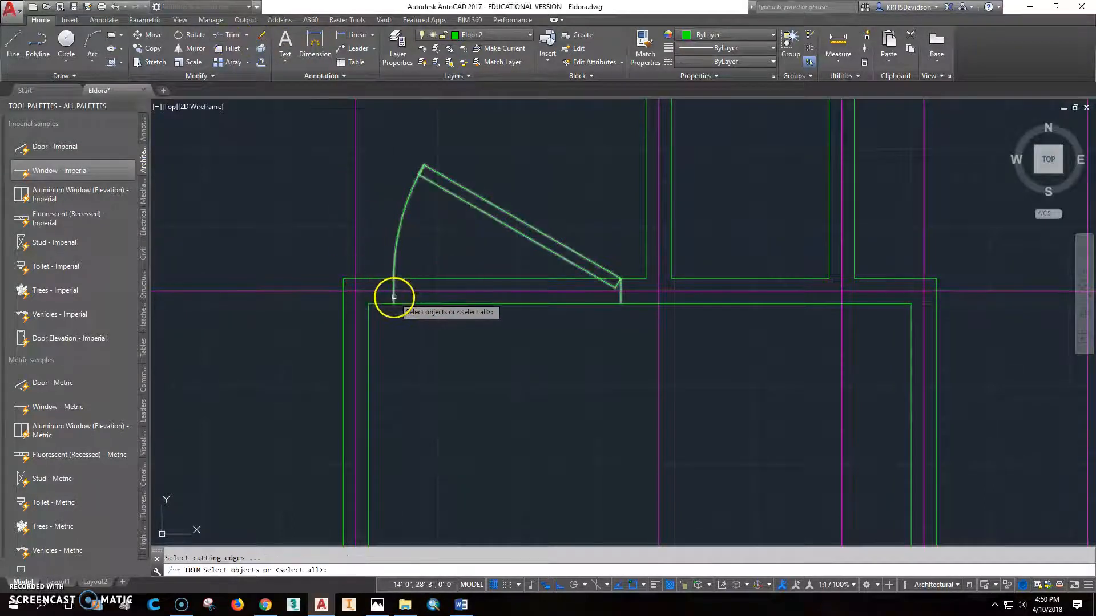
left_click(394, 297)
left_click(619, 298)
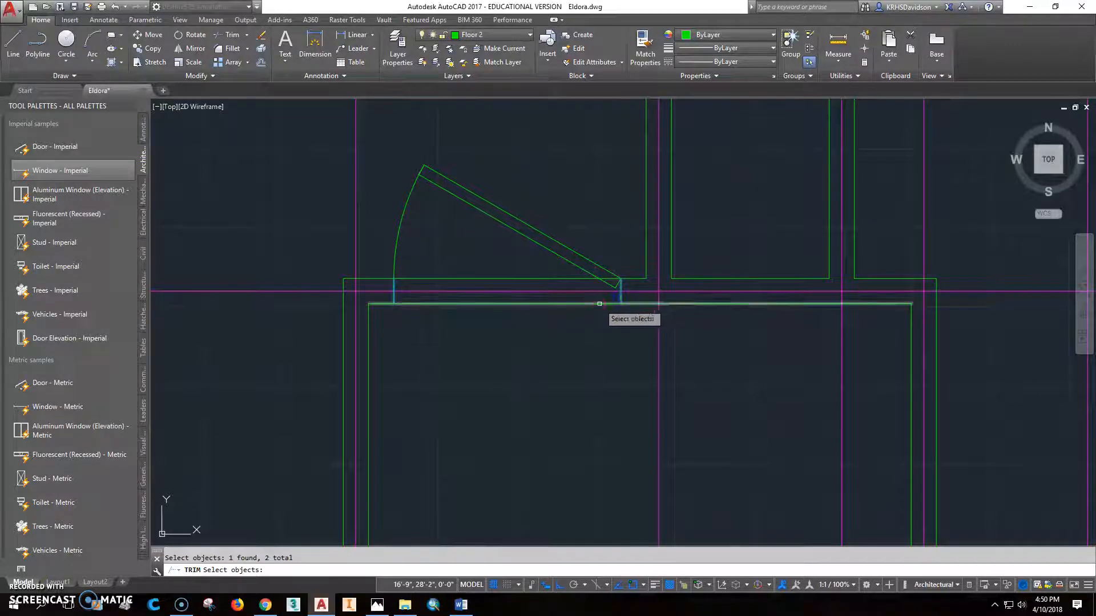
key("Return")
left_click(596, 304)
left_click(578, 279)
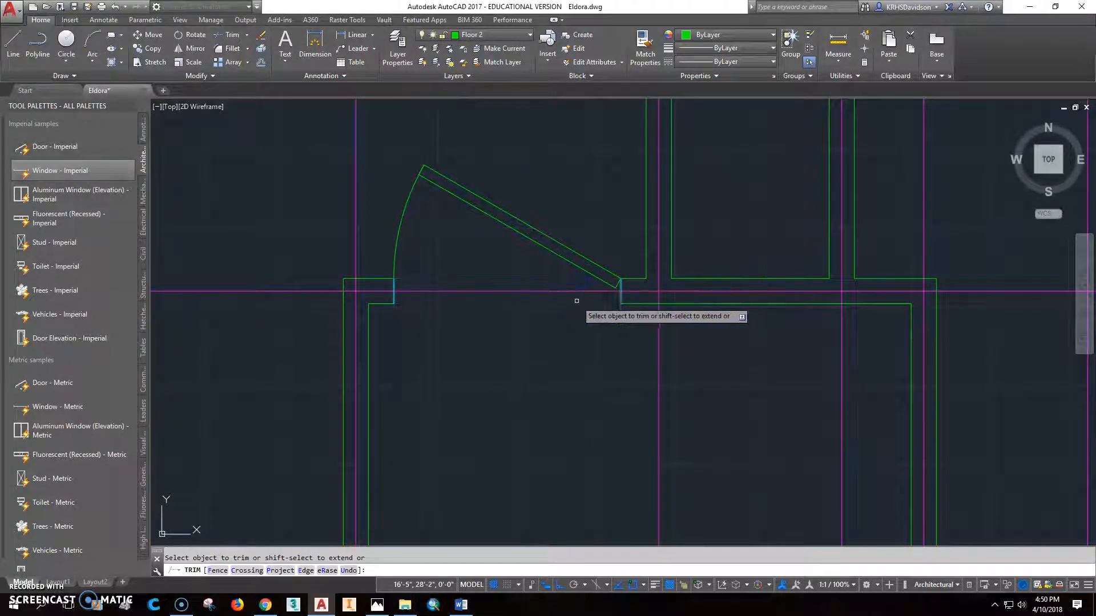
scroll(573, 311, "down", 4)
left_click(588, 331)
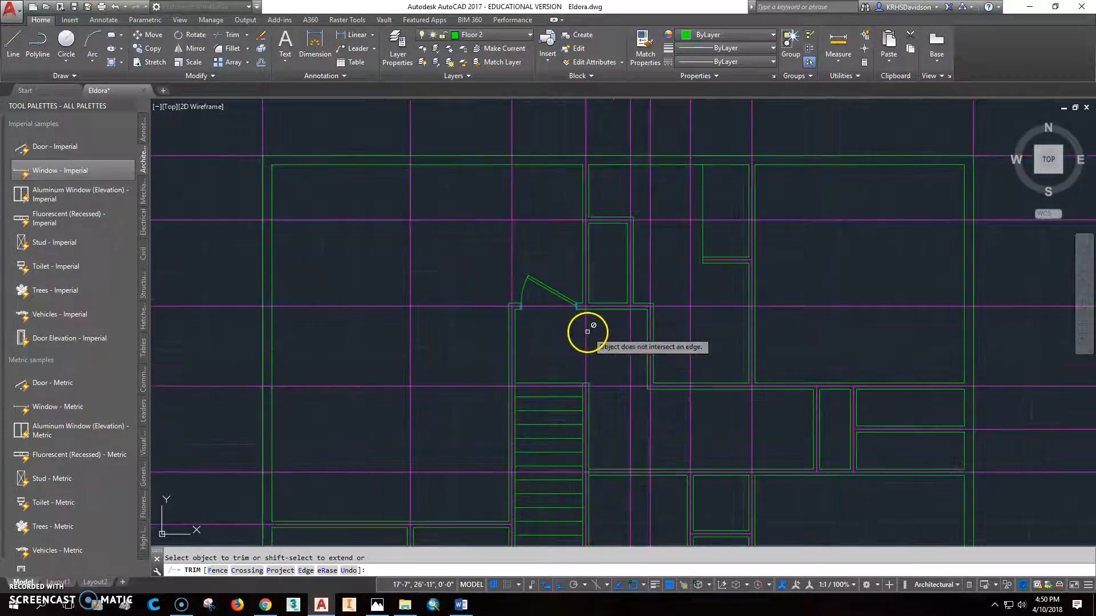
scroll(591, 342, "down", 3)
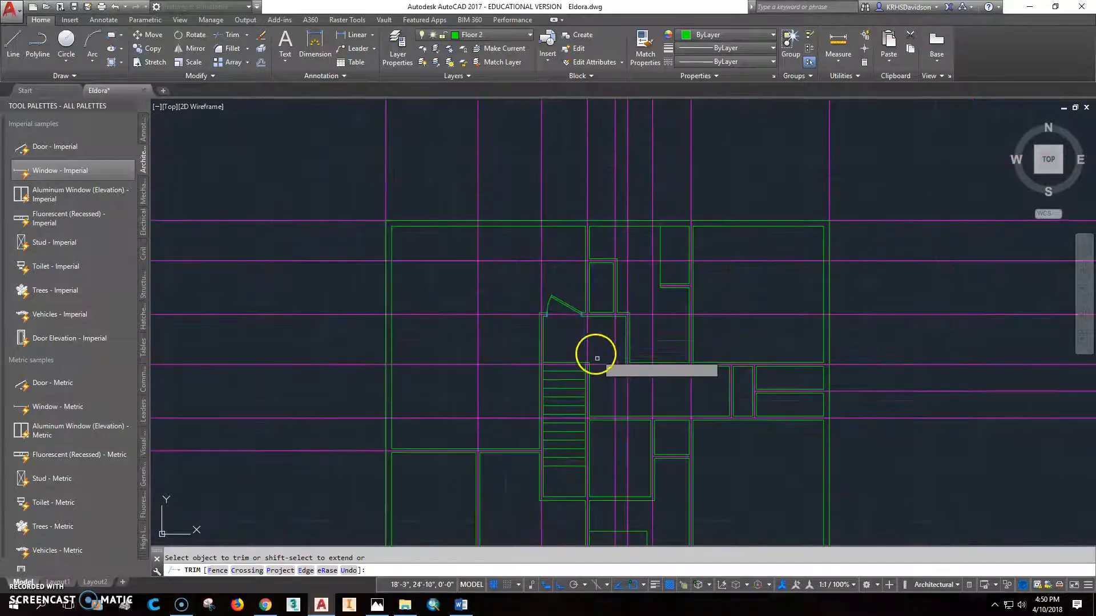
key("Escape")
Step: Set the bedroom door's swing to Open 60º
scroll(573, 340, "up", 2)
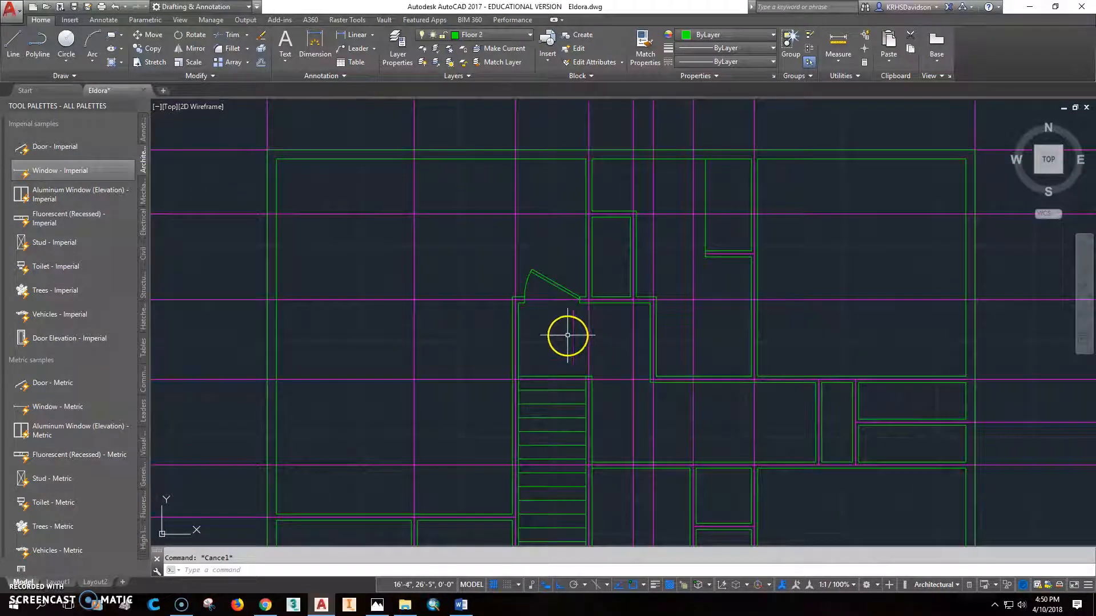
scroll(567, 335, "up", 2)
left_click(551, 247)
left_click(562, 290)
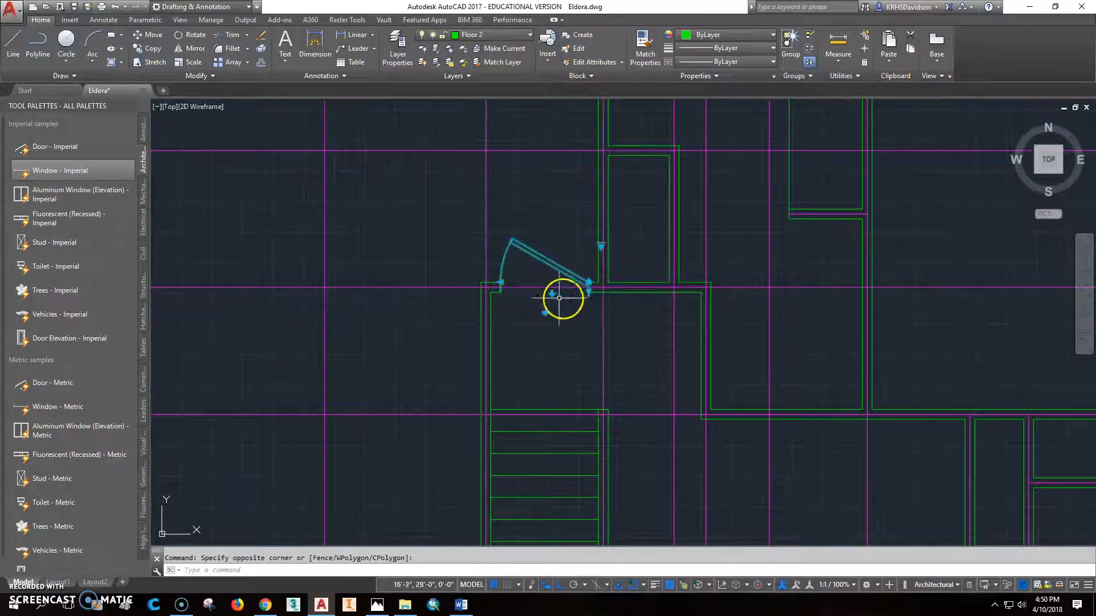
left_click(600, 246)
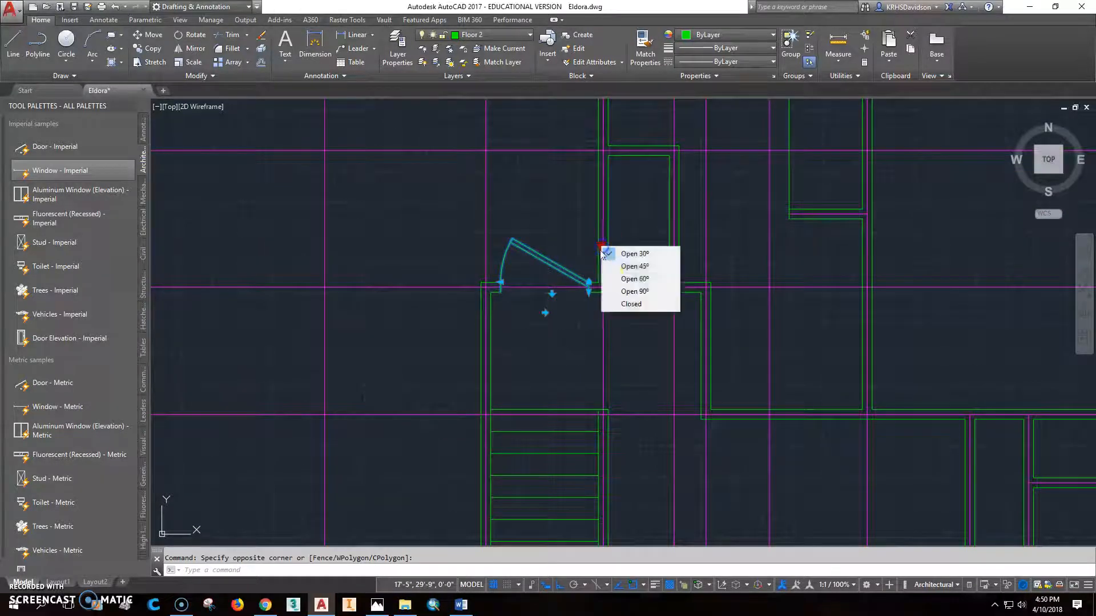
left_click(616, 284)
key("Escape")
scroll(569, 329, "down", 2)
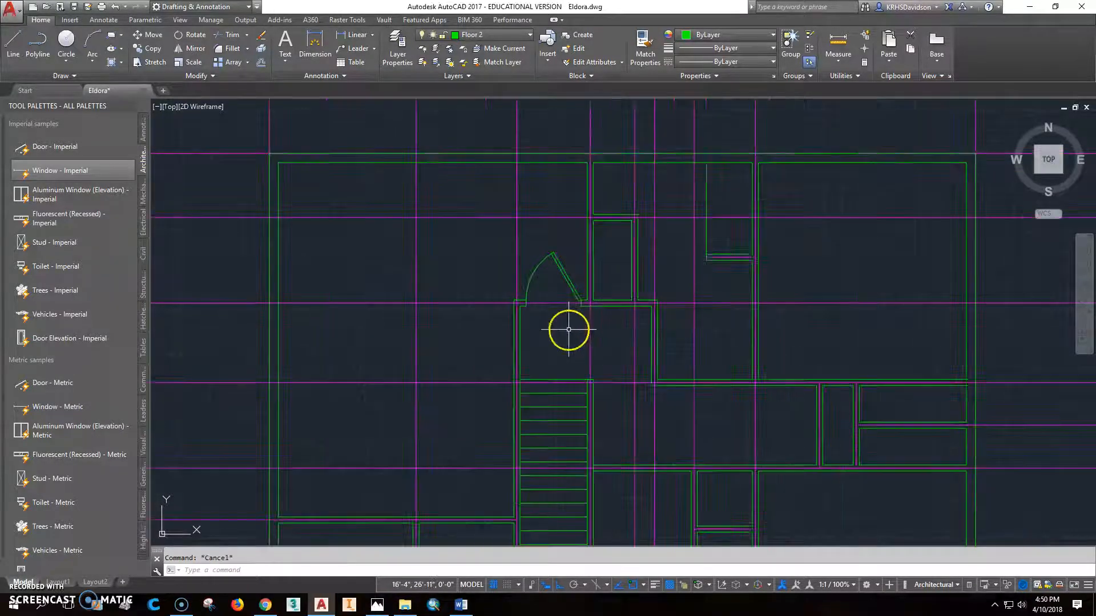
Step: Look over the lower rooms of the plan and switch to the Eldora floor plan image in Photos
middle_click_drag(569, 329, 598, 268)
middle_click_drag(513, 297, 536, 170)
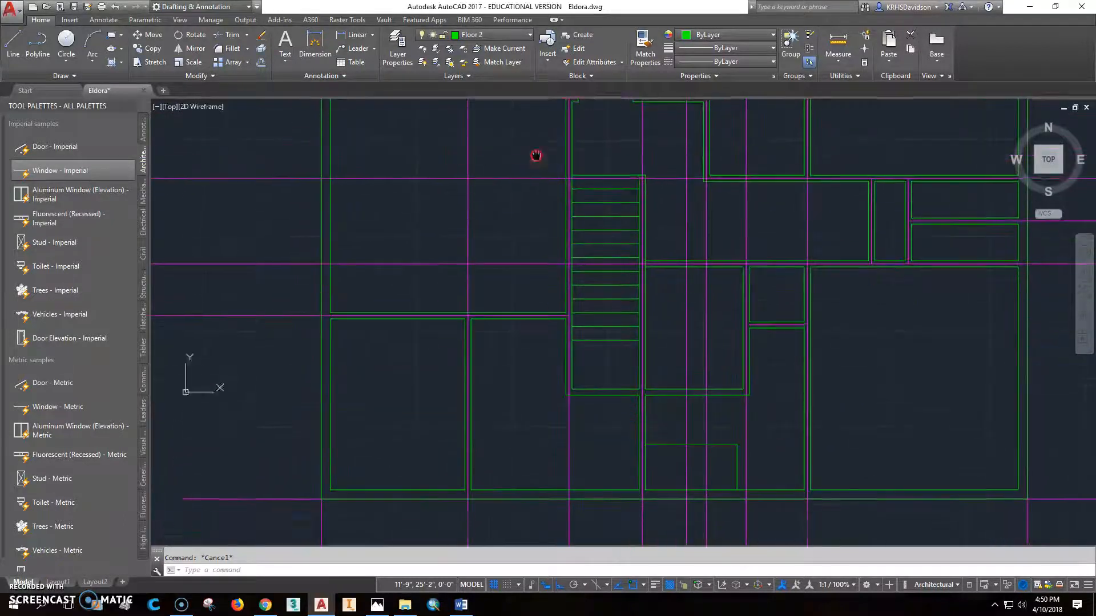
mouse_move(538, 318)
middle_mouse_down()
mouse_move(563, 262)
mouse_move(540, 179)
middle_mouse_up()
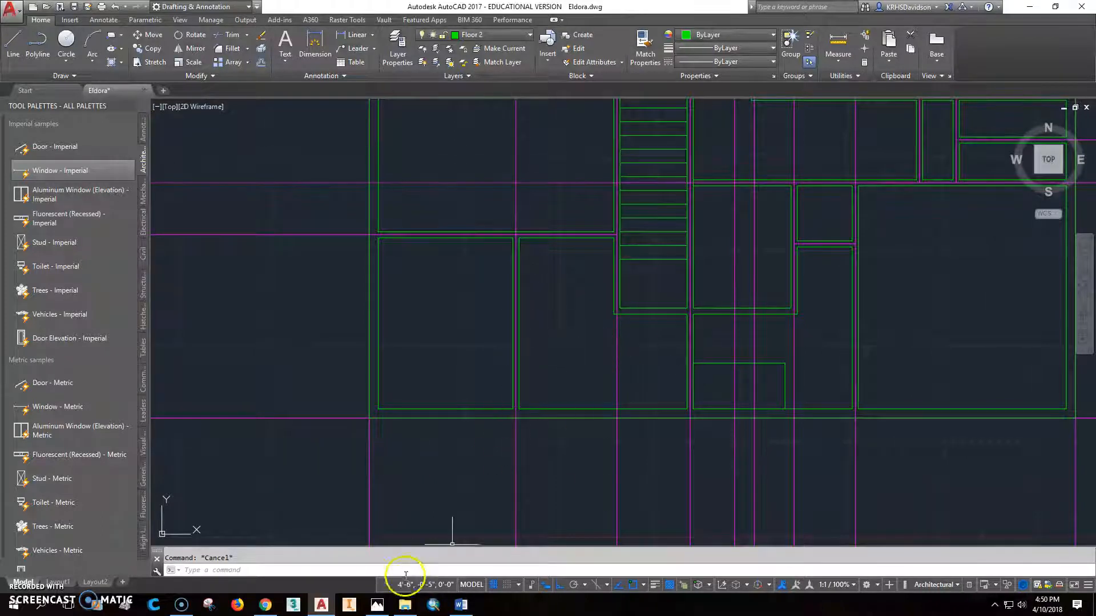
left_click(375, 607)
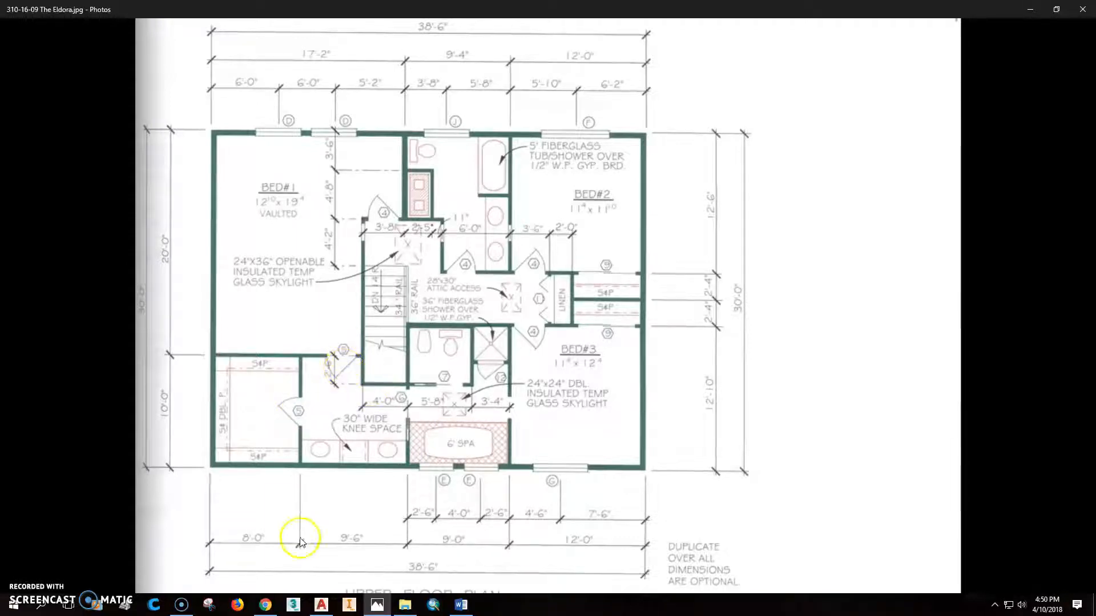
Step: Return to the AutoCAD drawing and insert an imperial door at the room corner beside the stairwell, below bedroom 1
left_click(323, 606)
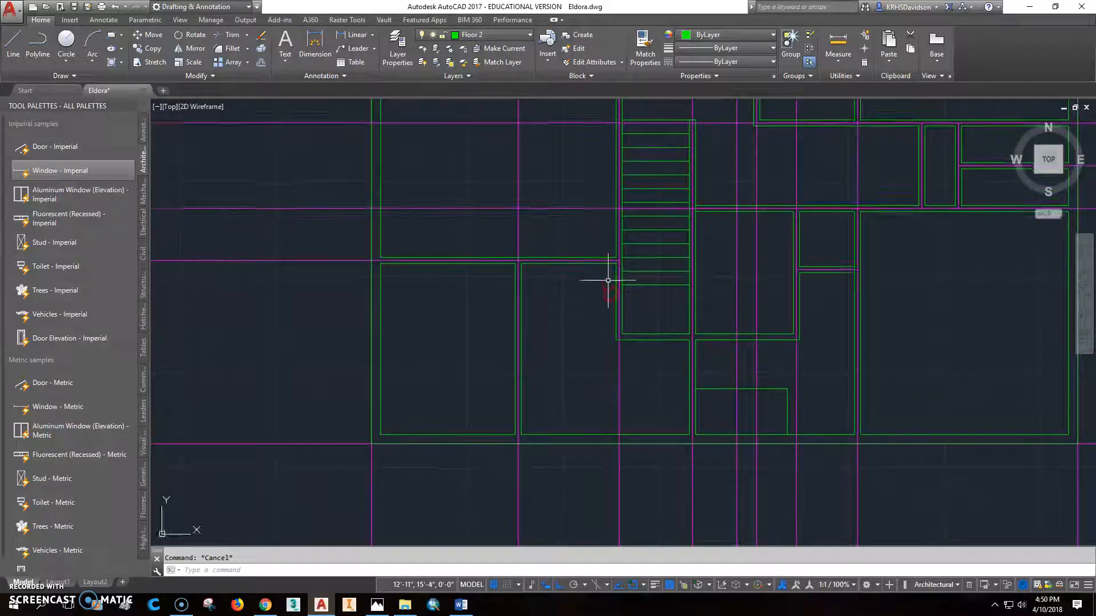
scroll(610, 288, "up", 4)
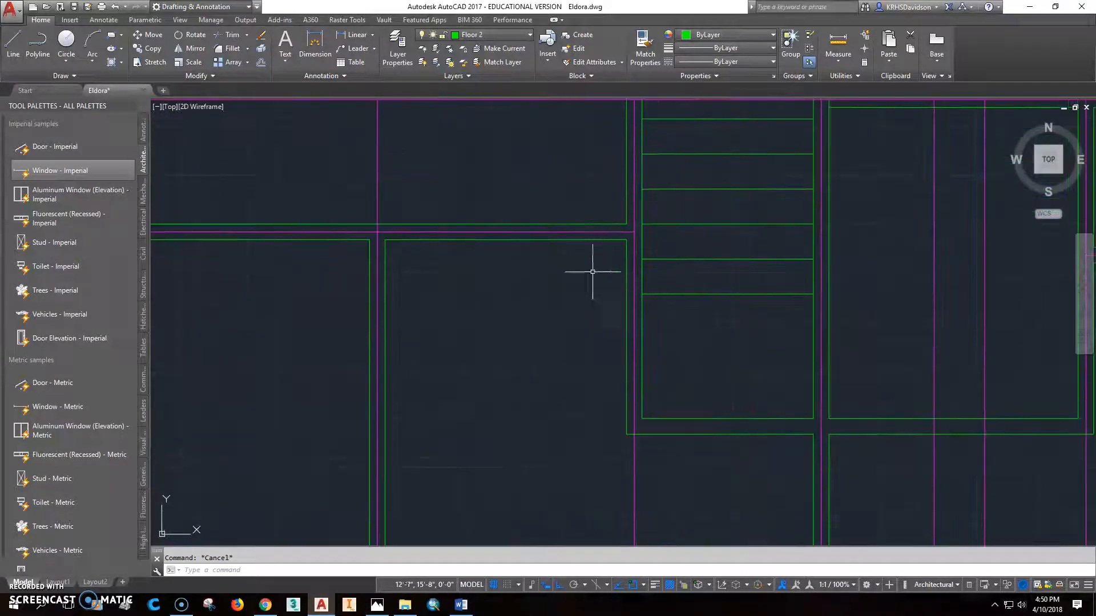
left_click(91, 145)
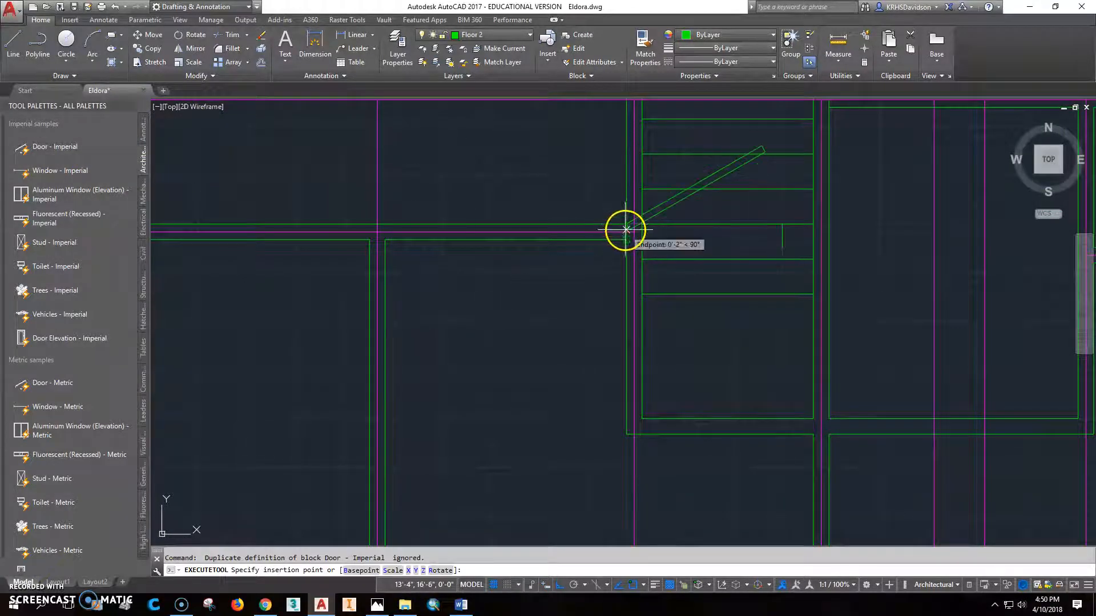
left_click(626, 239)
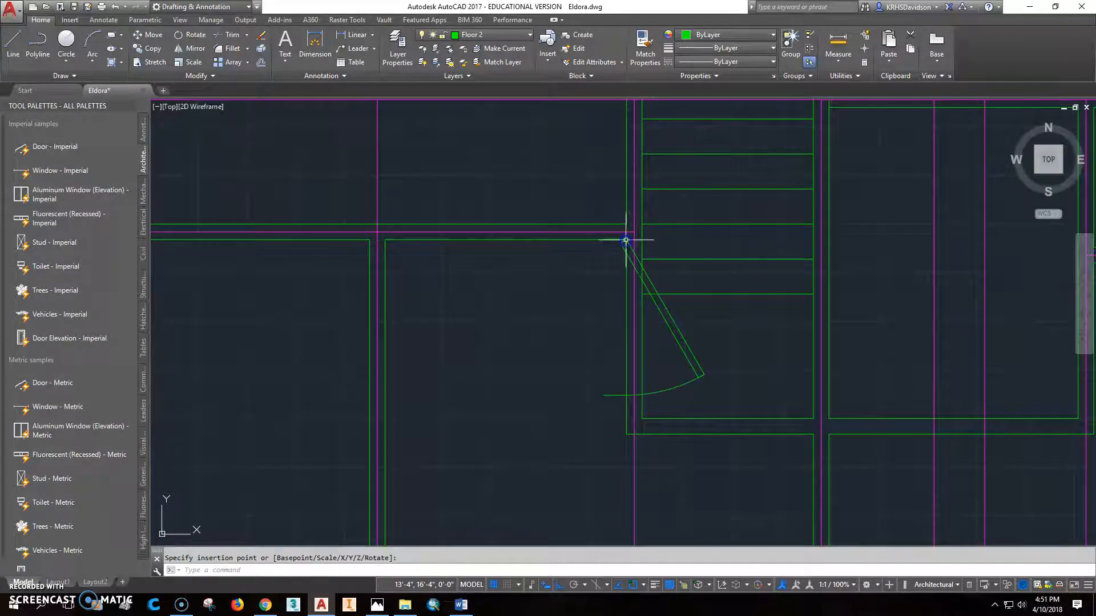
Step: Rotate the new door 90° clockwise about its hinge corner so it lies in the horizontal wall and opens into the room below
left_click(195, 35)
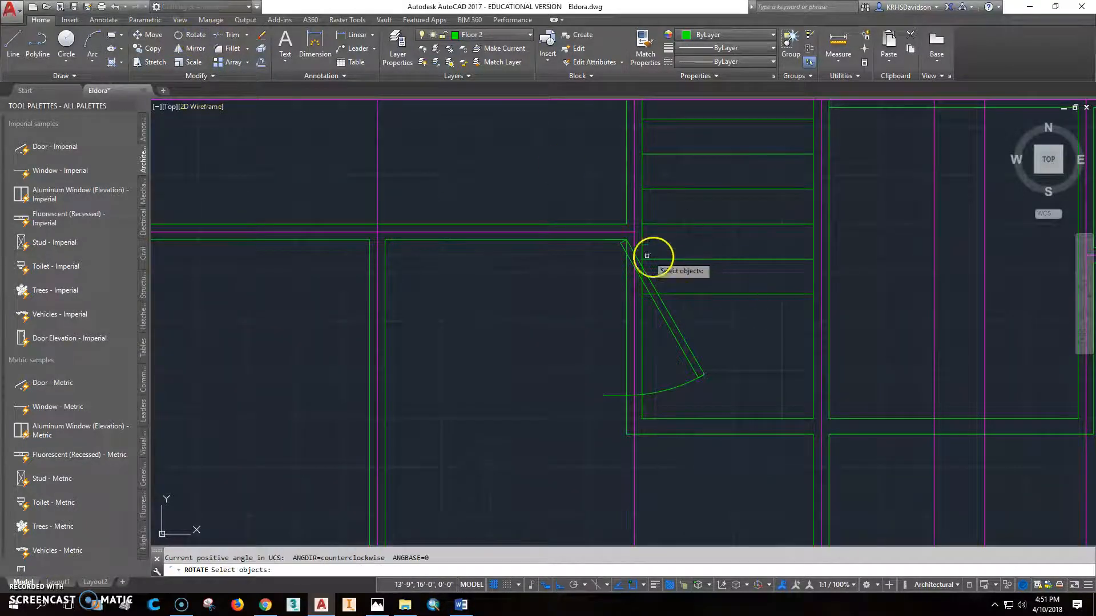
left_click(633, 254)
key("Return")
left_click(627, 238)
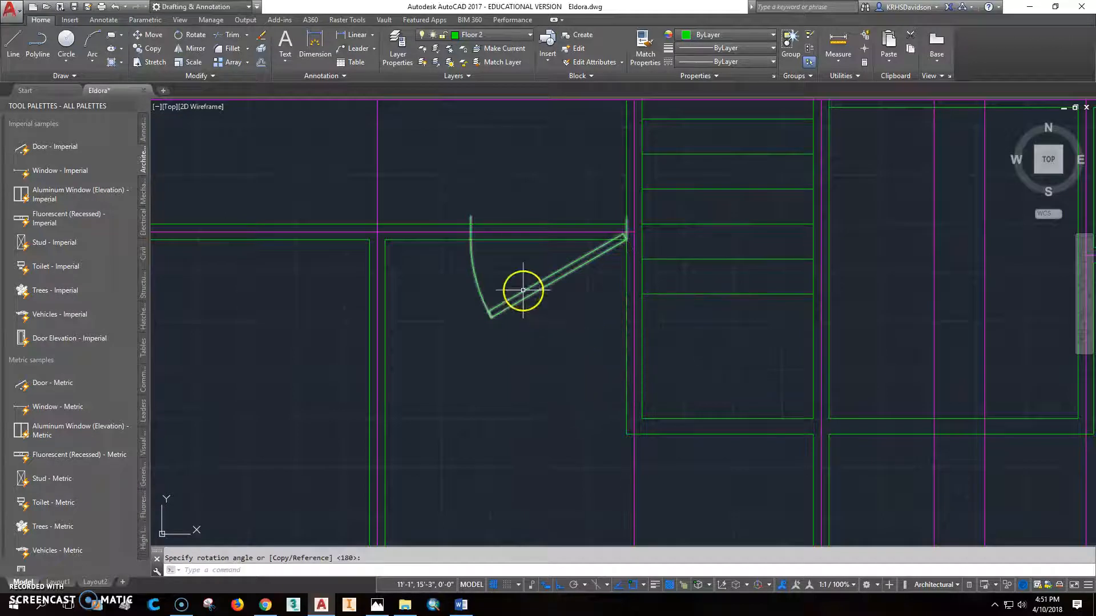
Step: Fit the door's jambs to the wall thickness and set its opening width to 2'-6"
left_click(470, 217)
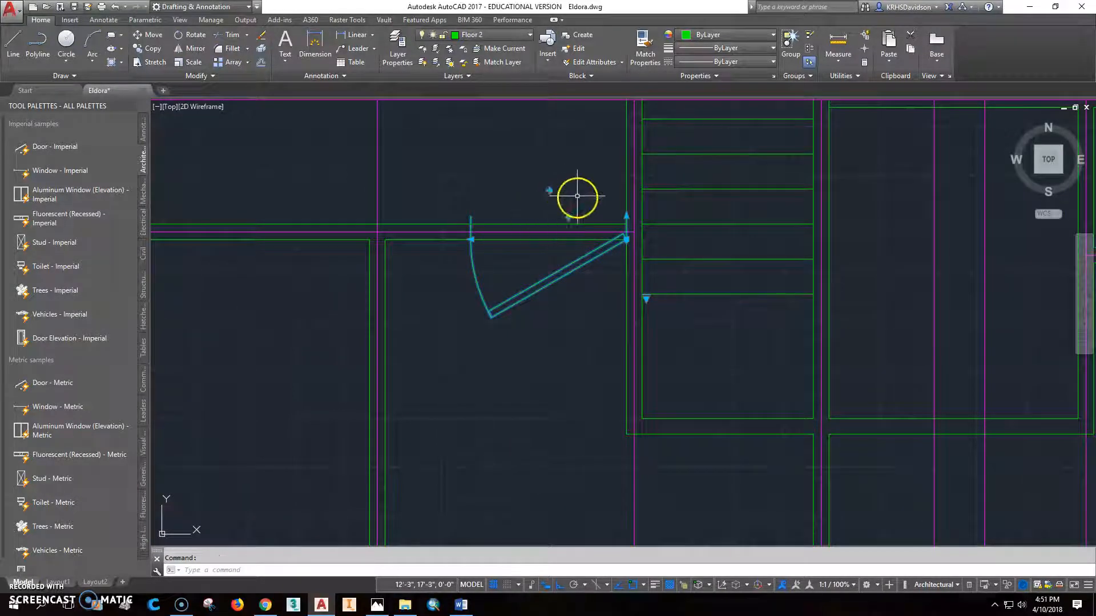
left_click(626, 217)
left_click(627, 224)
left_click(476, 235)
left_click(474, 235)
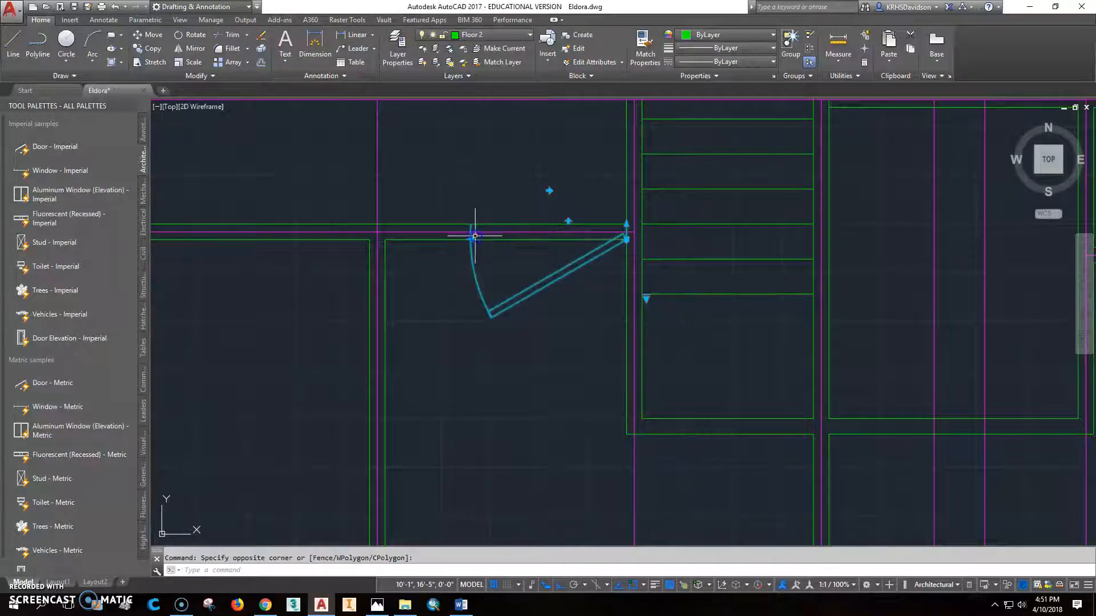
left_click(471, 239)
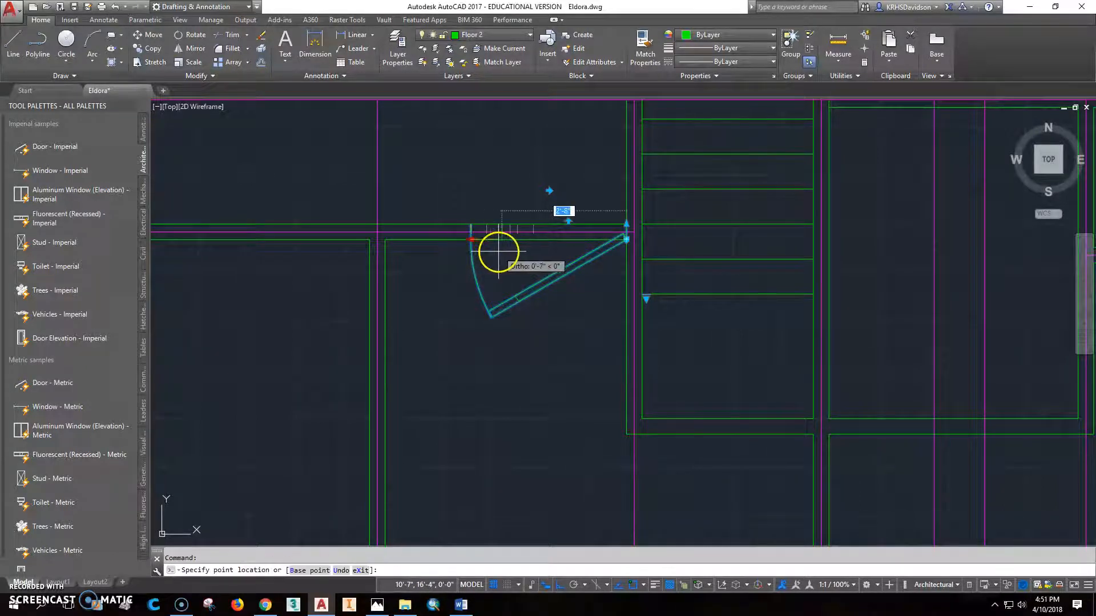
left_click(507, 251)
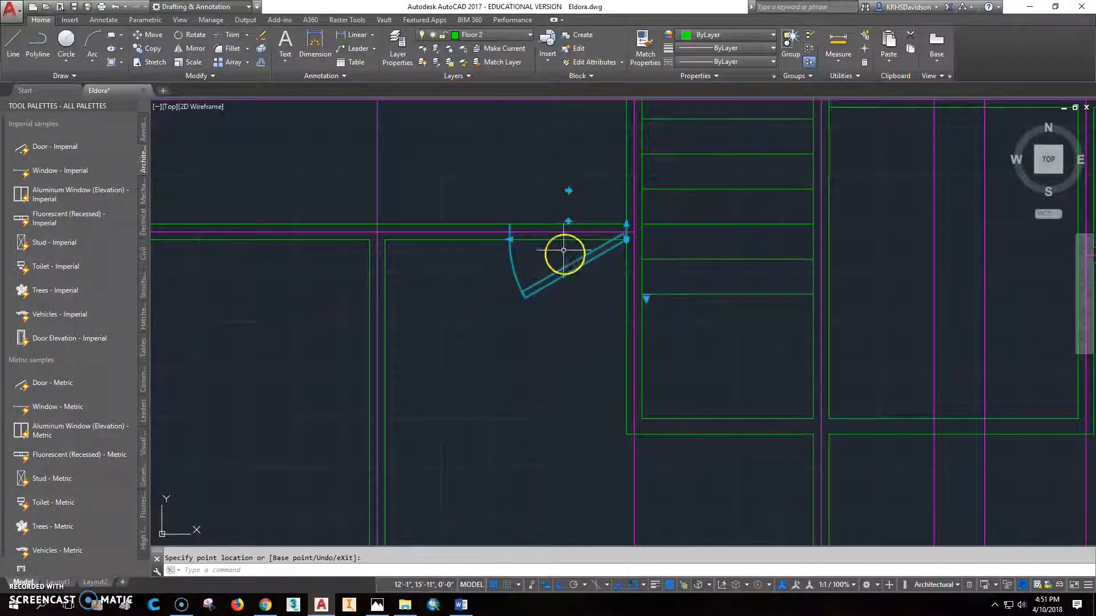
middle_click_drag(564, 249, 515, 239)
key("Escape")
key("Escape")
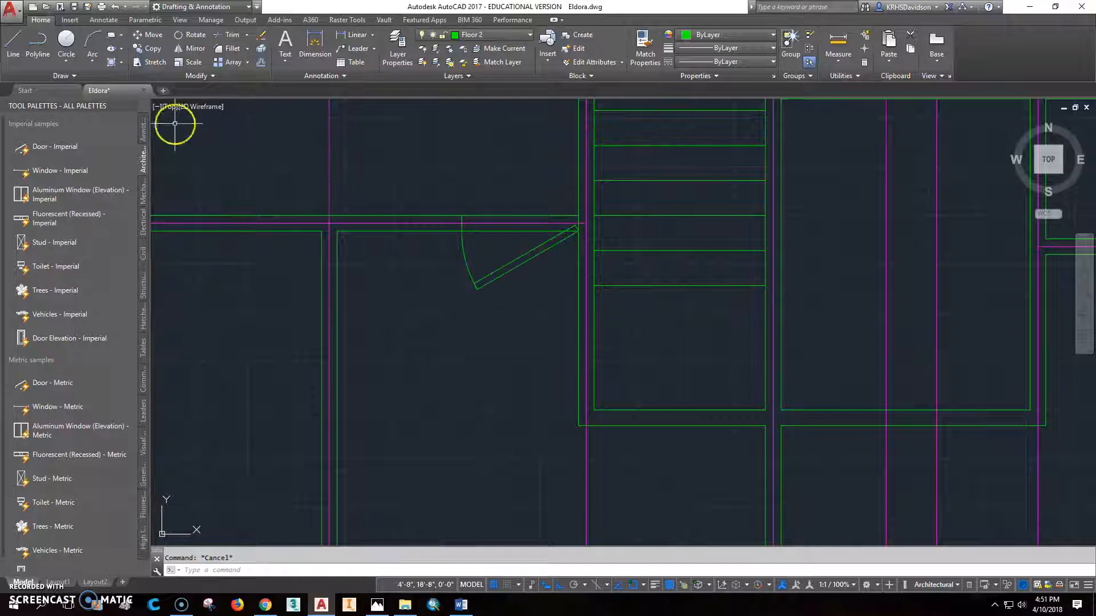
Step: Try to move the door 4' along its wall and undo the move
left_click(150, 35)
left_click(526, 264)
key("Return")
left_click(541, 292)
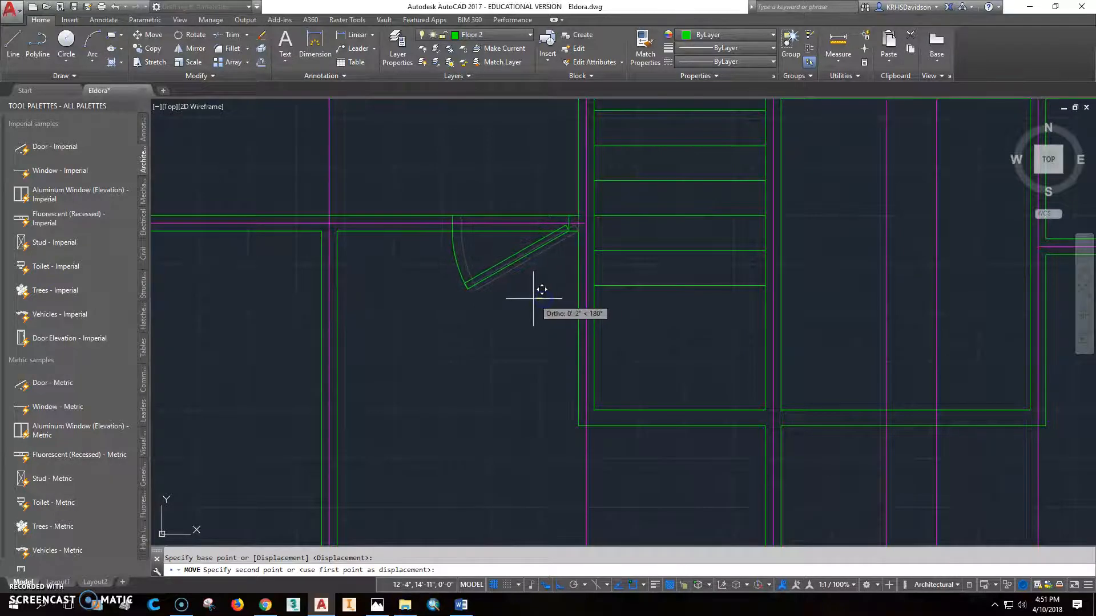
type("4\"")
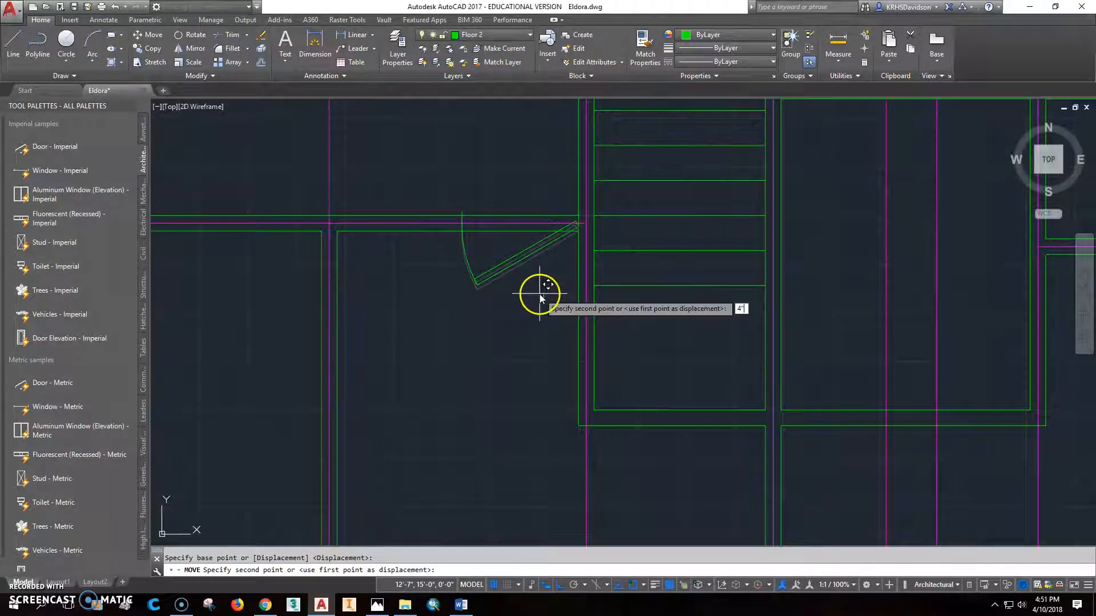
key("Return")
left_click(112, 7)
Step: Move the door 4" horizontally away from the stairwell wall
left_click(150, 35)
left_click(501, 282)
key("Return")
left_click(554, 325)
type("\"")
key("Return")
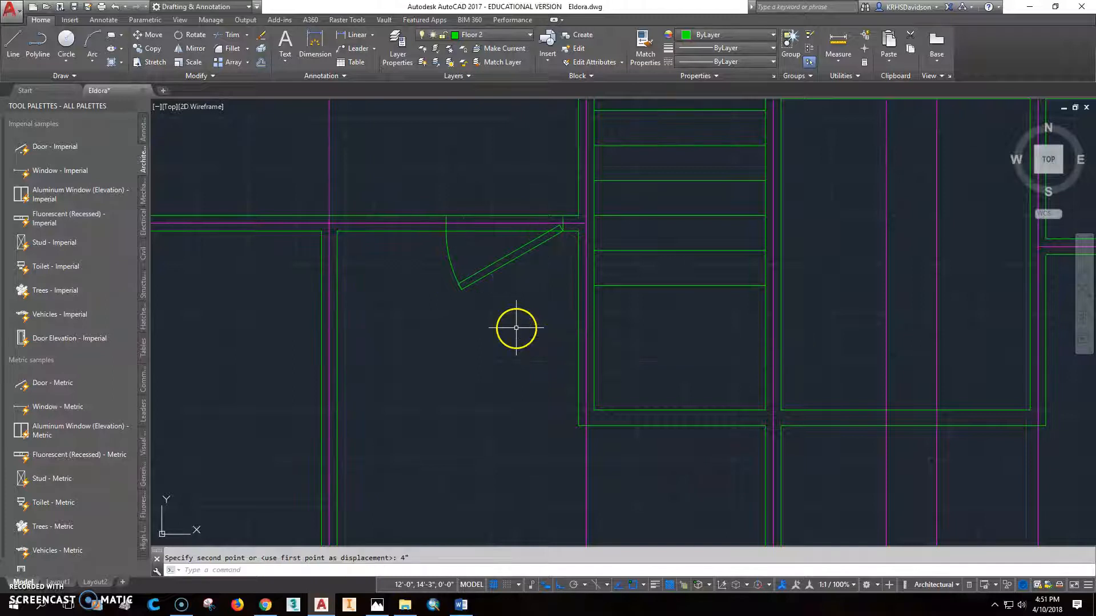
Step: Set the swing of the door beside the stairwell to Open 60º
scroll(529, 238, "up", 2)
left_click(529, 239)
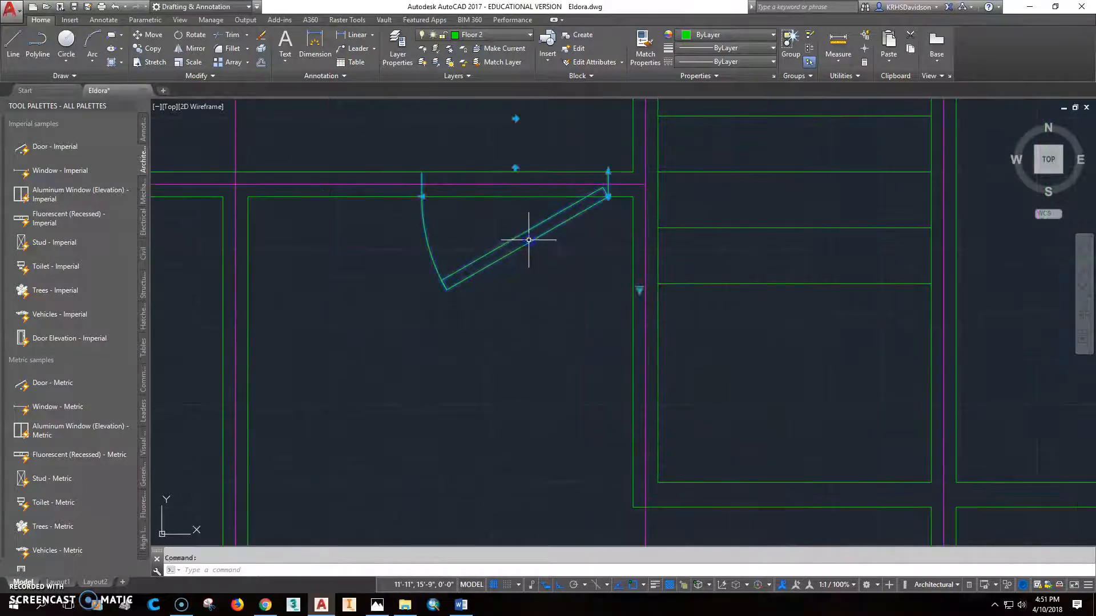
left_click(640, 289)
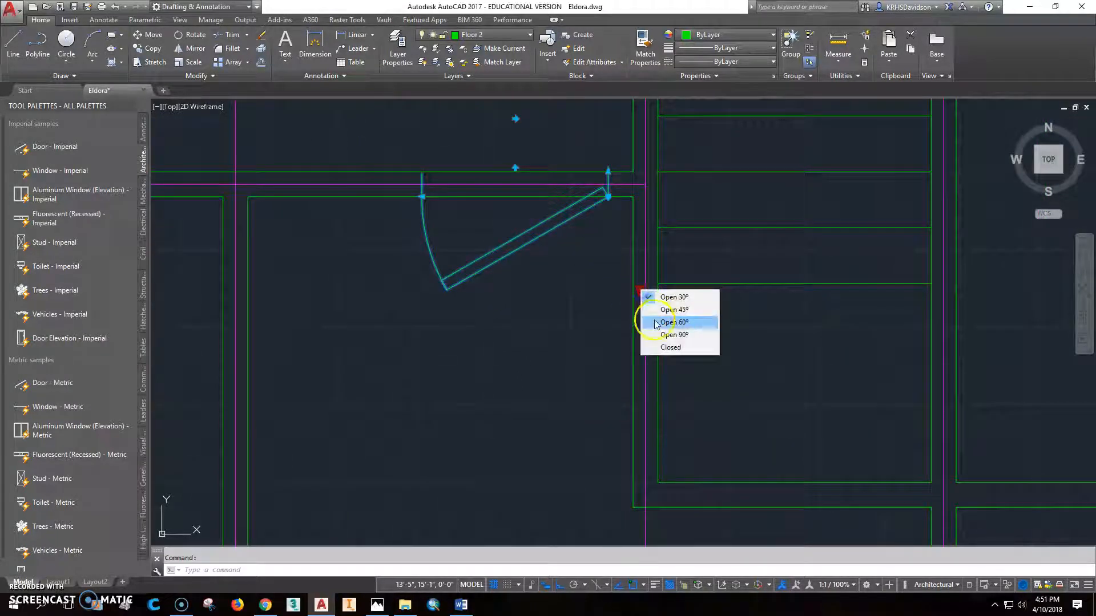
left_click(673, 322)
Step: Trim both horizontal wall lines between the jambs of the door beside the stairwell to clear the doorway
left_click(234, 35)
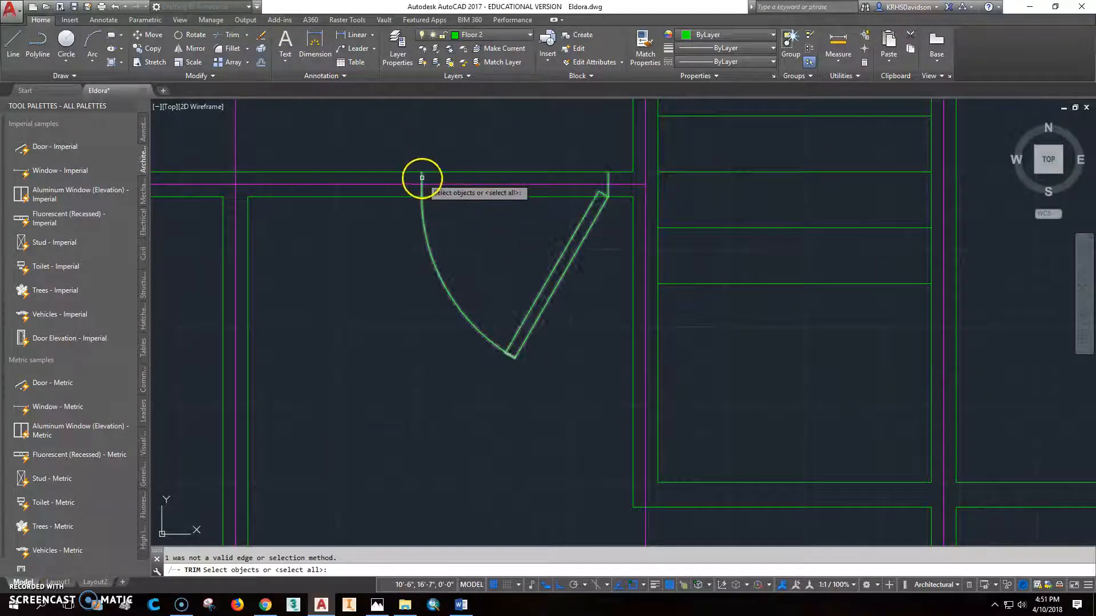
key("Return")
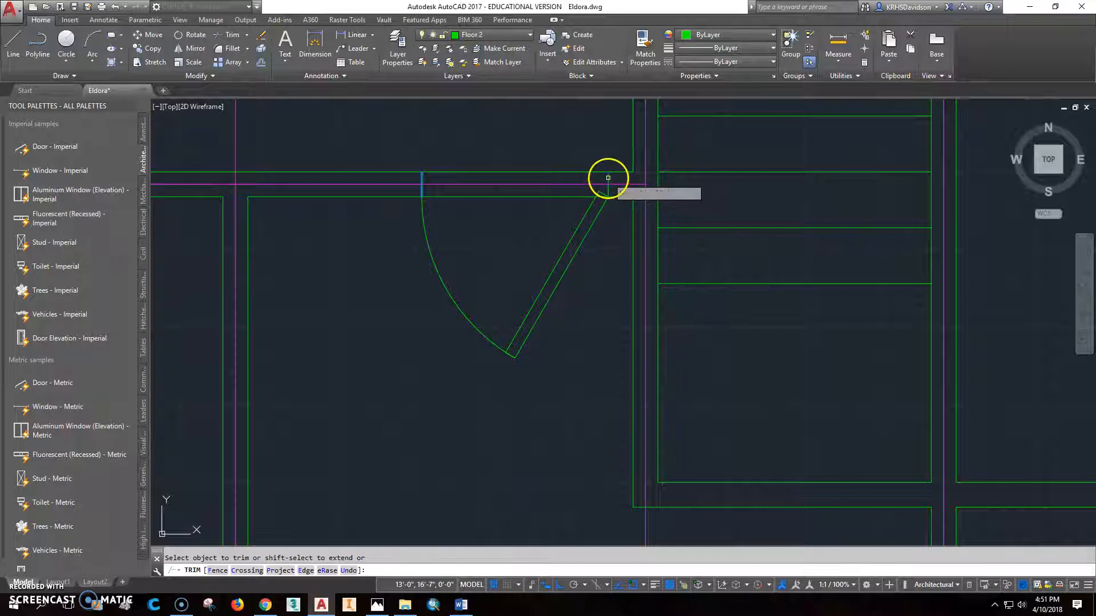
left_click(229, 34)
left_click(607, 177)
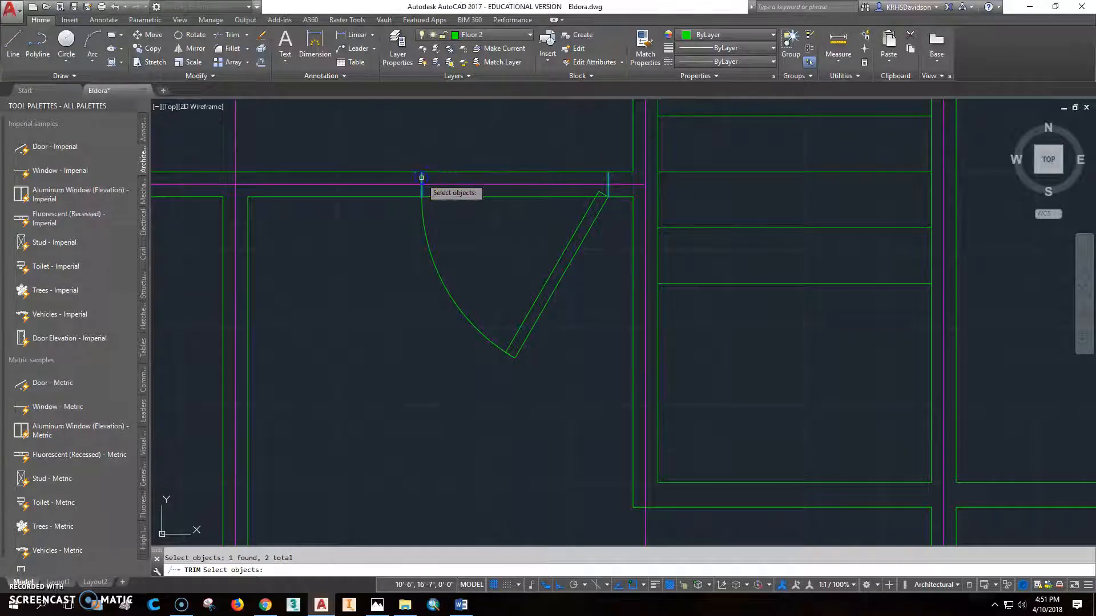
right_click(464, 173)
key("Escape")
key("Escape")
Step: Offset the outer, upper and lower inside wall lines of the lower-left walk-in closet 12" into the closet
scroll(537, 276, "down", 2)
middle_click_drag(534, 318, 591, 233)
scroll(589, 245, "down", 2)
middle_click_drag(577, 270, 597, 203)
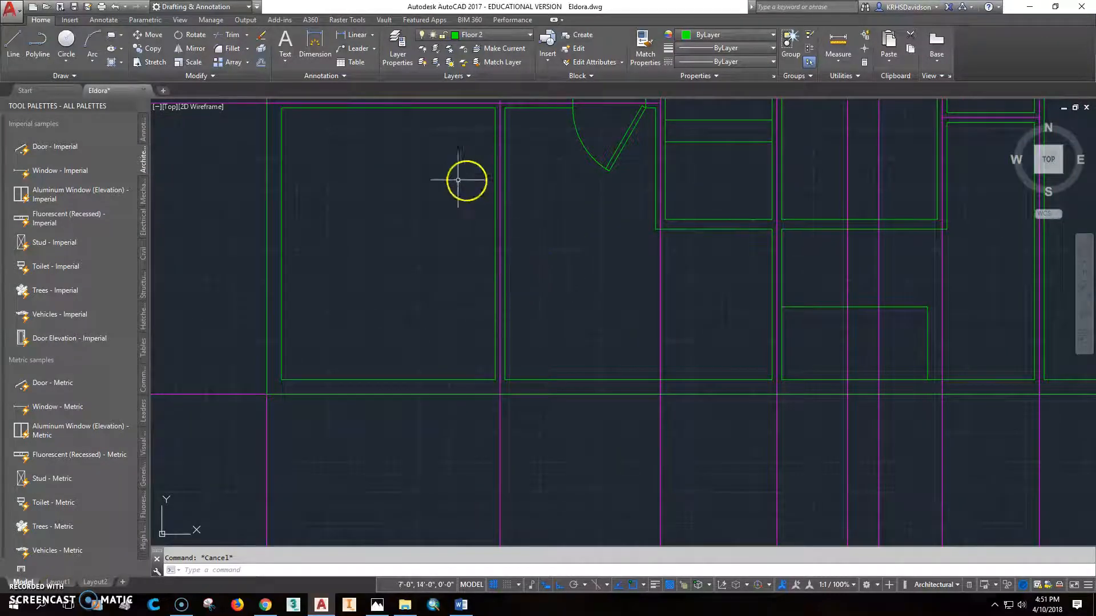
middle_click_drag(459, 177, 598, 228)
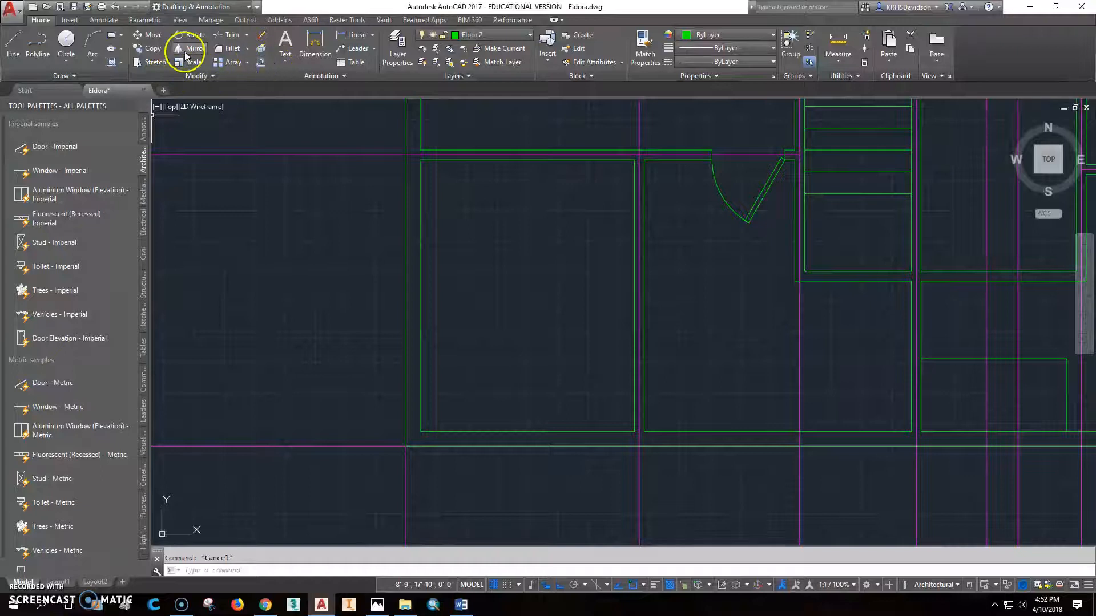
left_click(260, 62)
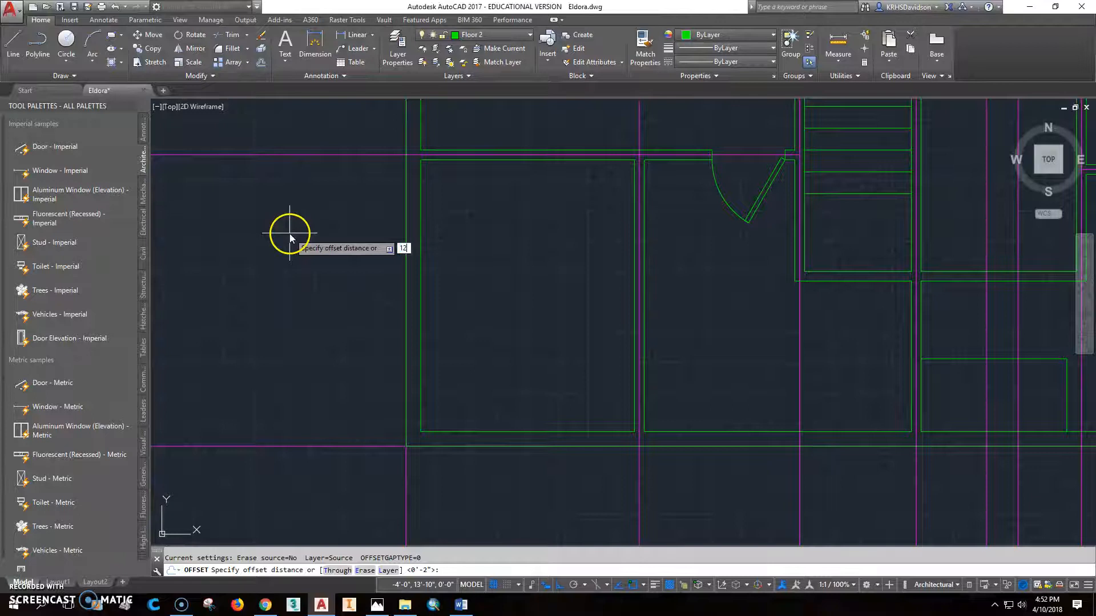
type("12\"")
key("Return")
left_click(420, 249)
left_click(453, 252)
left_click(499, 161)
left_click(507, 351)
left_click(522, 431)
left_click(526, 400)
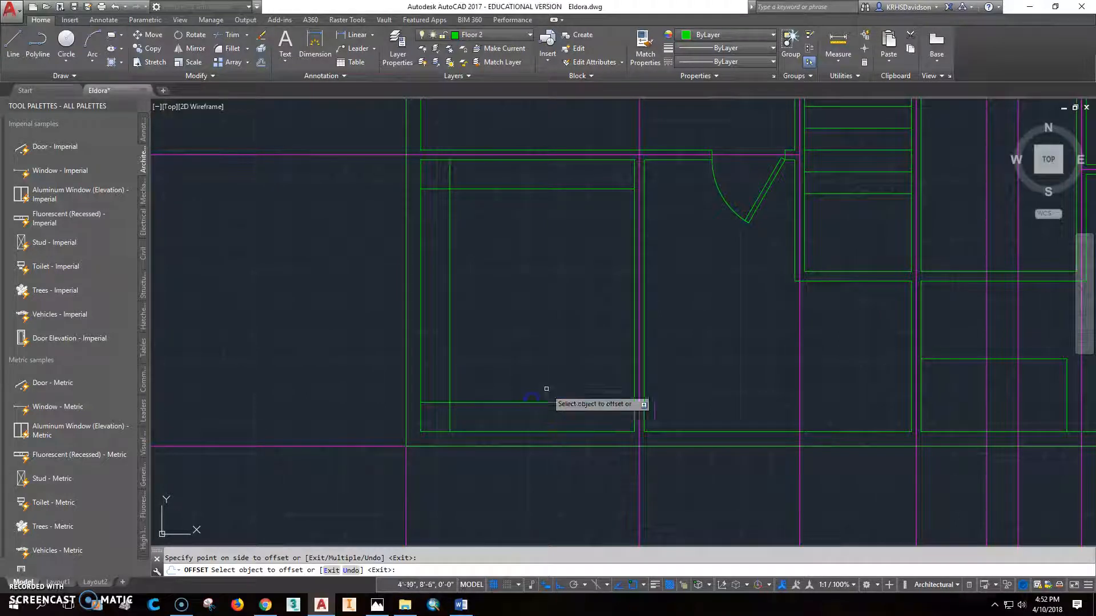
Step: Check the walk-in closet on the reference plan and measure the distance between the upper and lower offset lines along its door wall
left_click(377, 606)
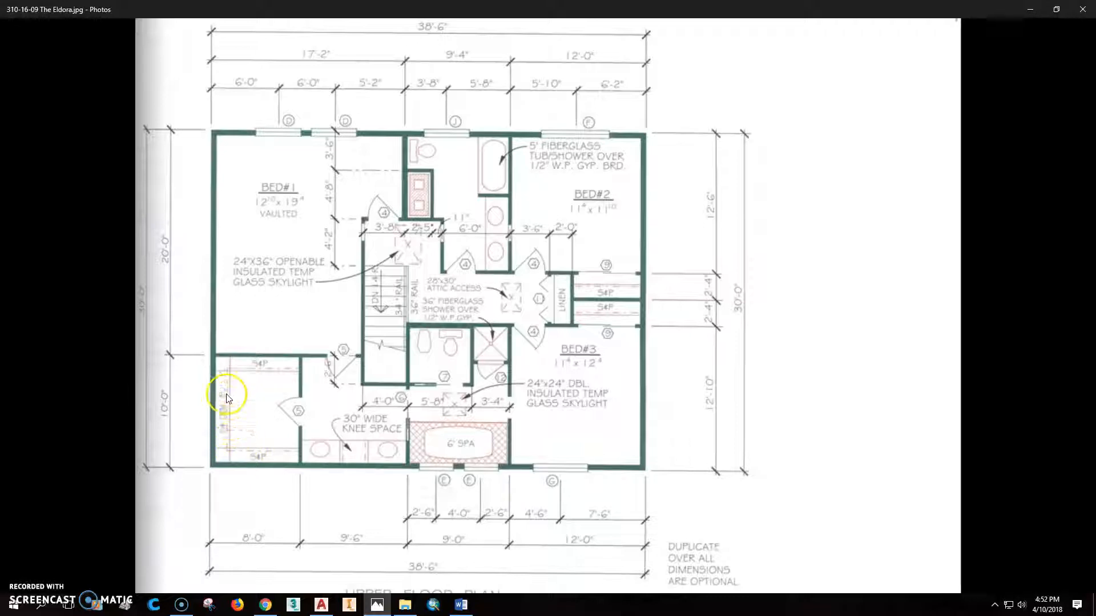
left_click(322, 610)
left_click(508, 396)
middle_click_drag(552, 311, 539, 328)
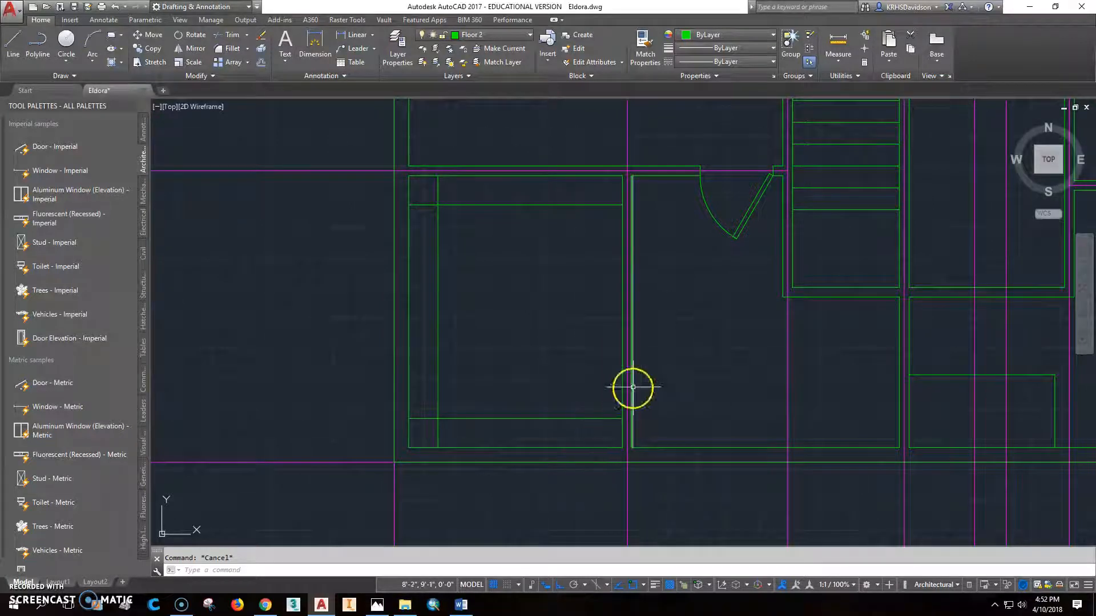
type("di")
key("Return")
left_click(620, 416)
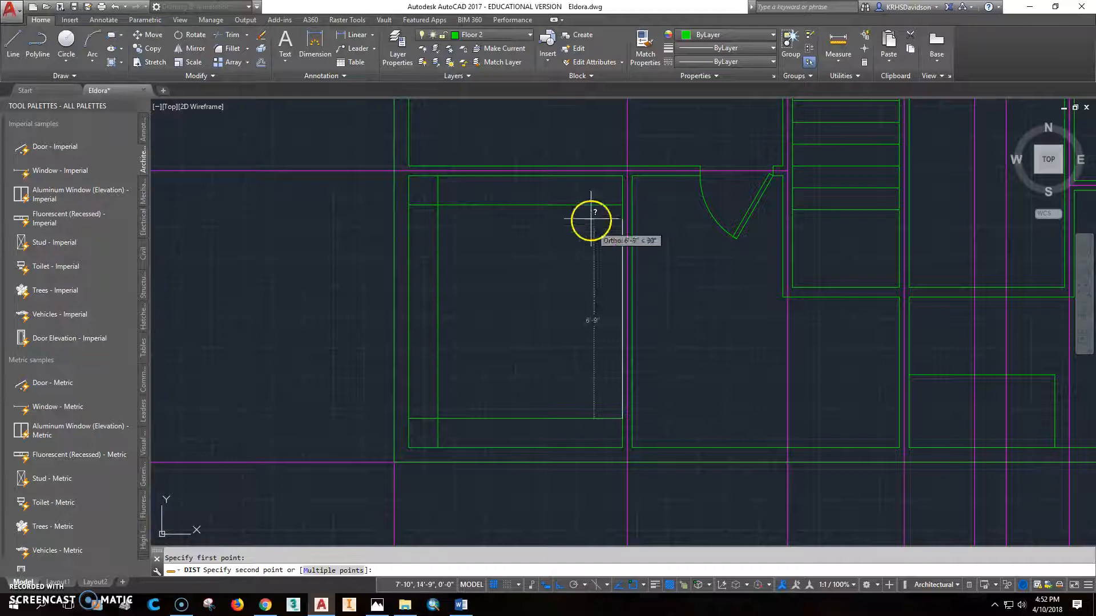
left_click(619, 207)
Step: Insert an imperial door at the midpoint of the wall dividing the walk-in closet from the adjoining room
mouse_move(645, 318)
middle_mouse_down()
mouse_move(632, 303)
mouse_move(621, 311)
middle_mouse_up()
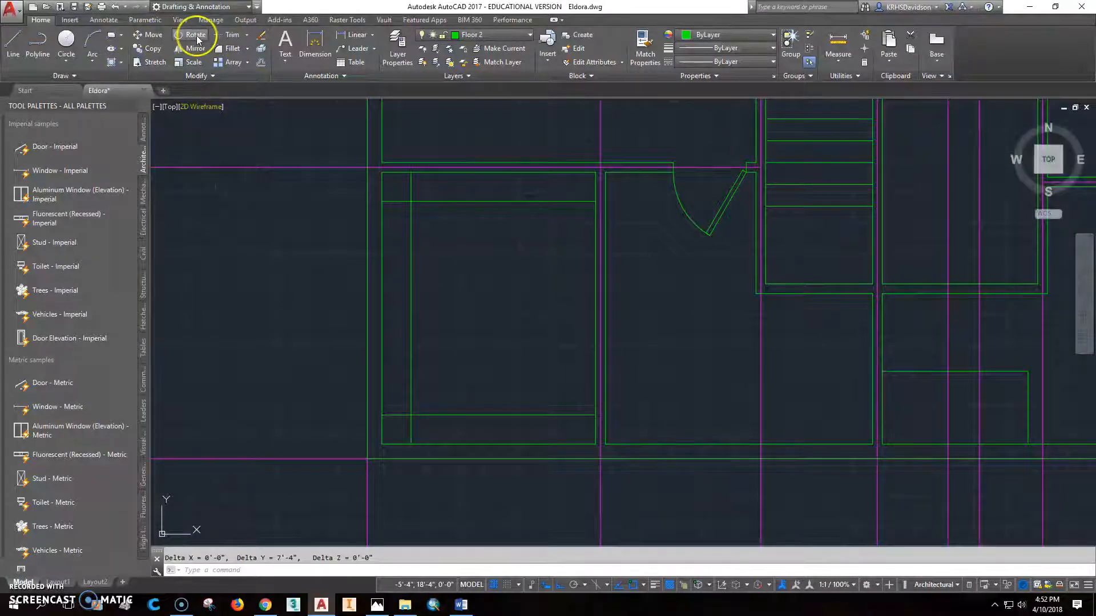
left_click(57, 147)
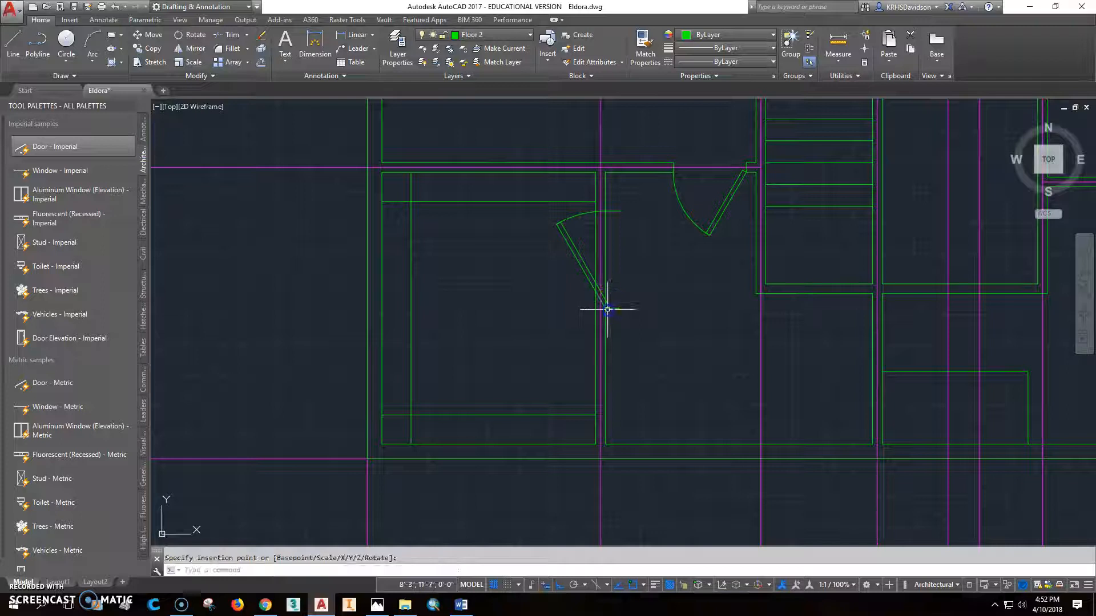
scroll(577, 263, "up", 2)
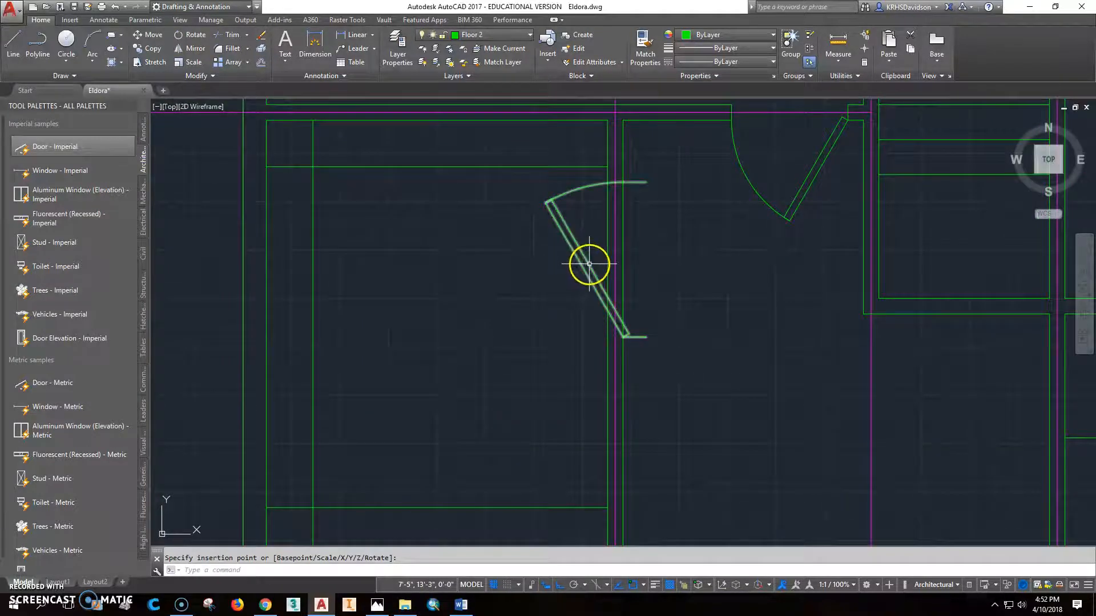
left_click(590, 267)
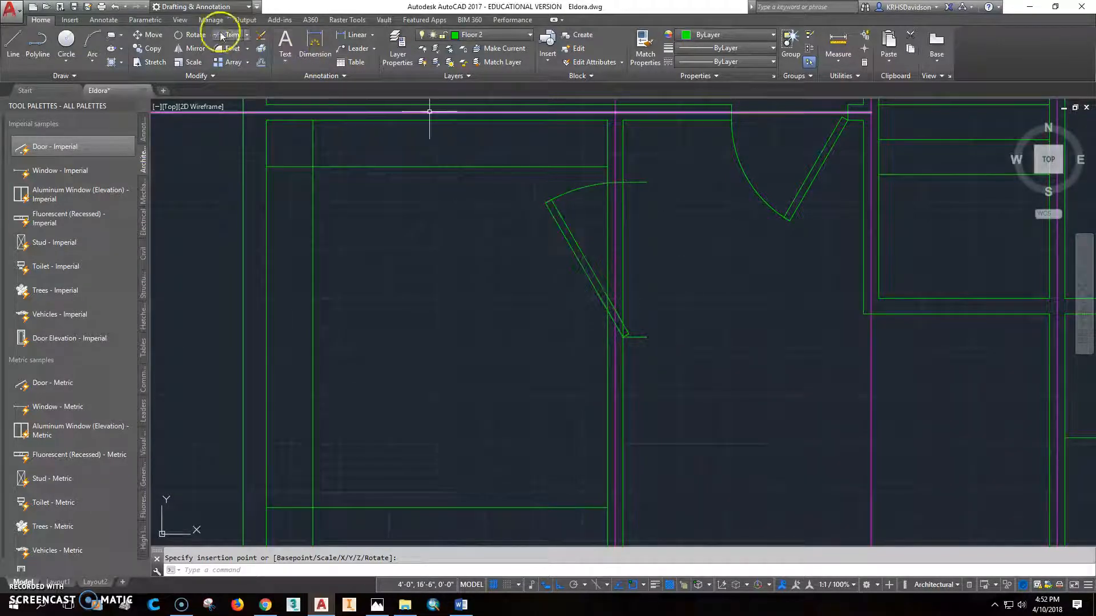
left_click(160, 39)
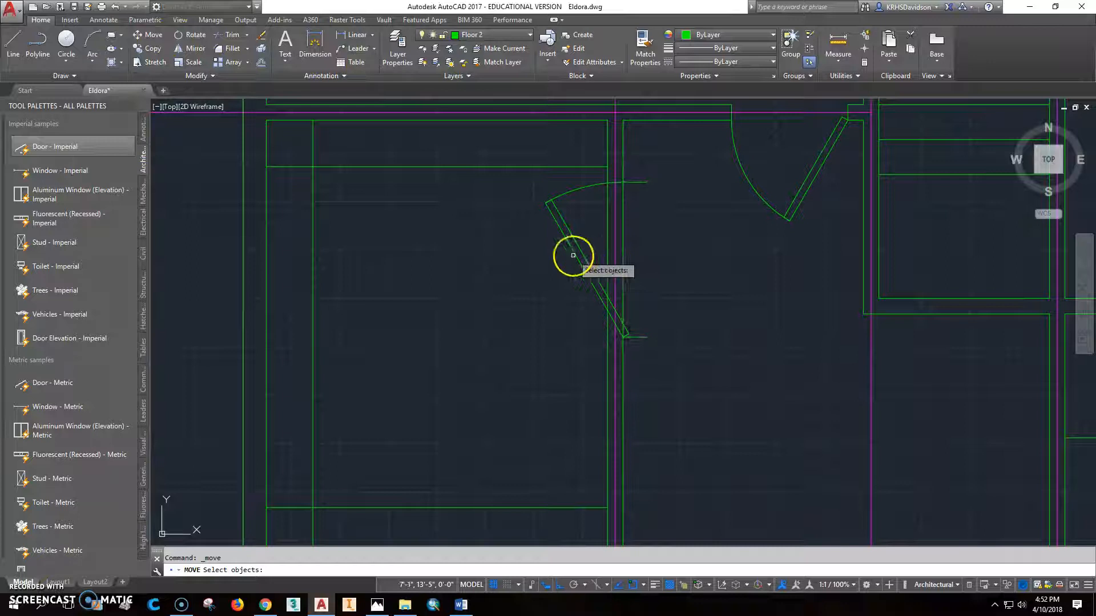
left_click(588, 256)
key("Return")
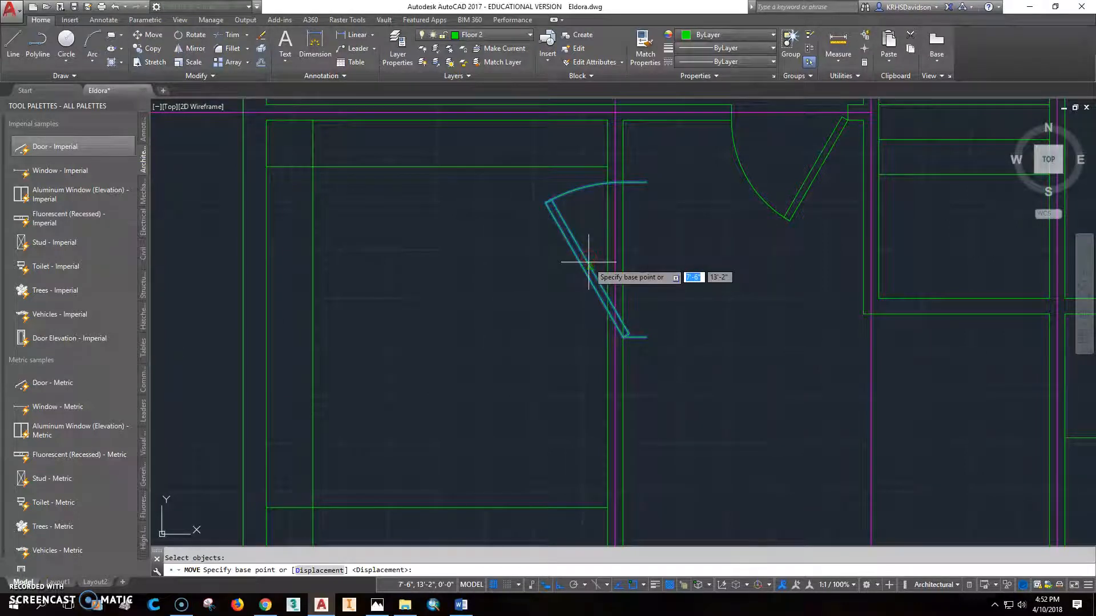
key("Escape")
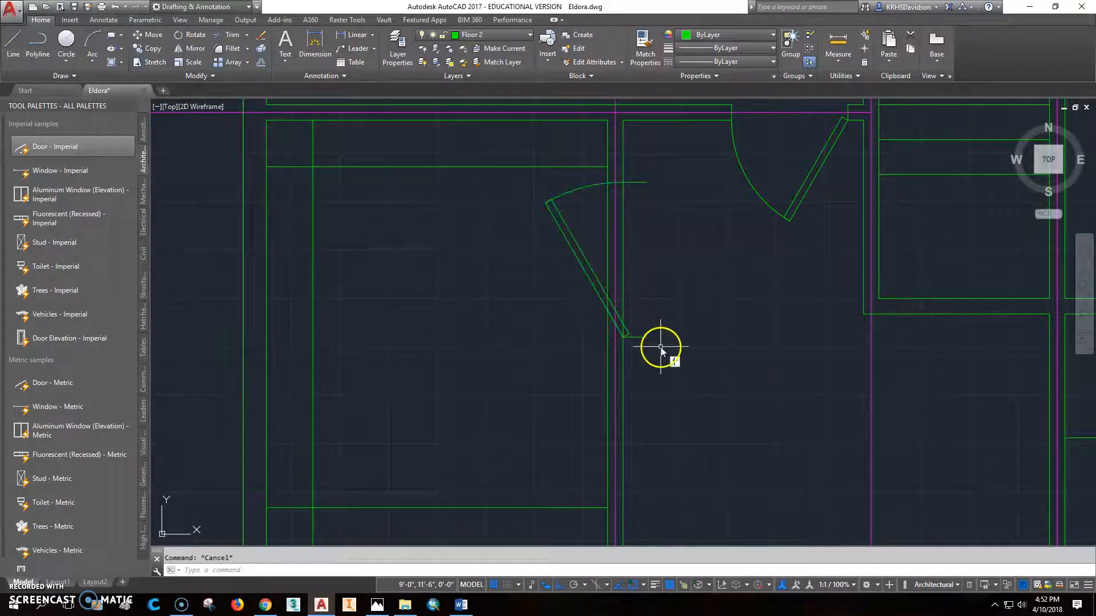
type("l")
key("Return")
left_click(635, 338)
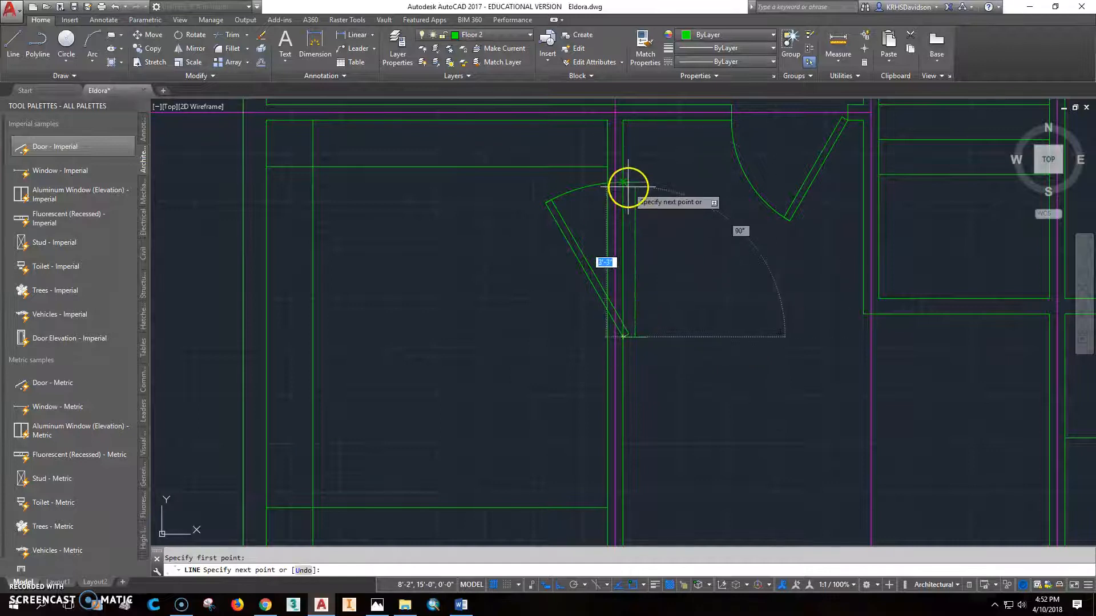
key("Escape")
Step: Draw a vertical line joining the outer ends of the closet door's two jambs
left_click(13, 46)
left_click(645, 337)
left_click(647, 173)
key("Escape")
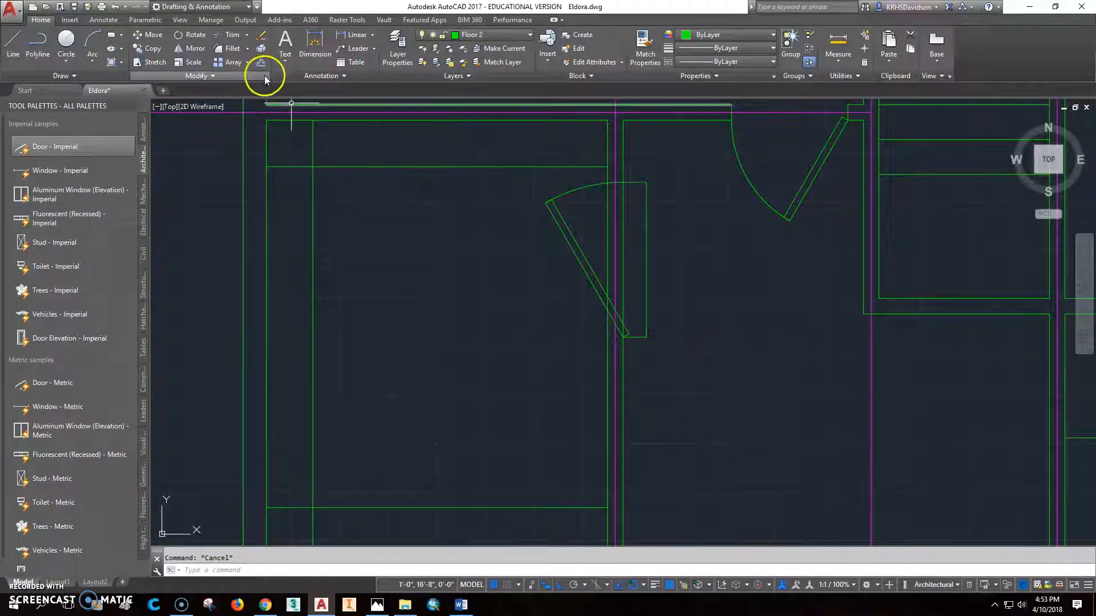
Step: Move the walk-in closet door from the midpoint of its jamb-end line to the midpoint of the dividing wall's outer line
left_click(153, 35)
left_click(569, 231)
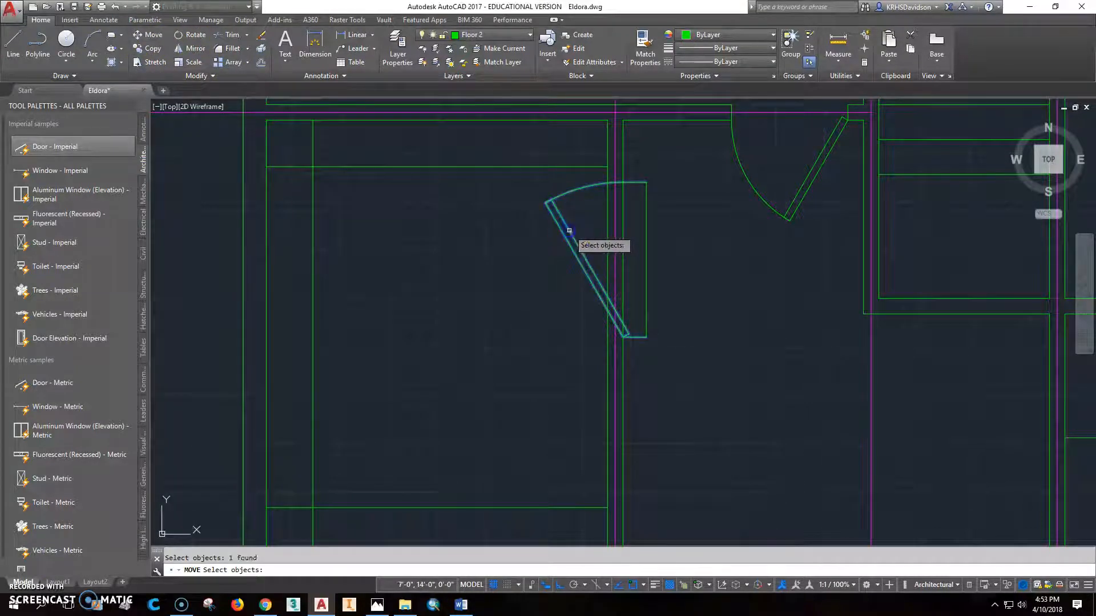
key("Return")
left_click(651, 249)
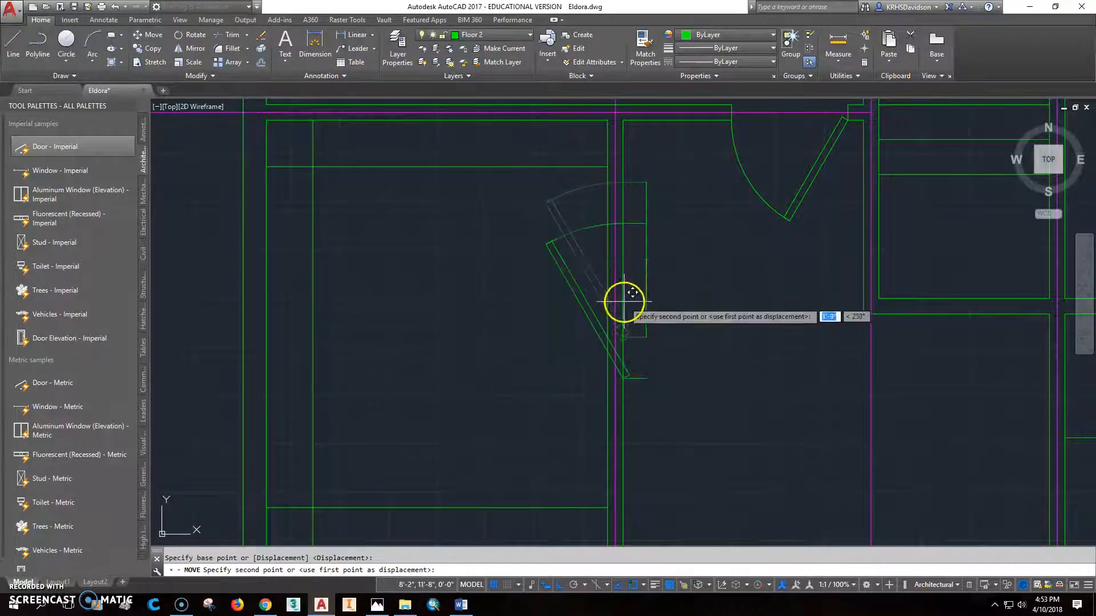
scroll(627, 309, "down", 4)
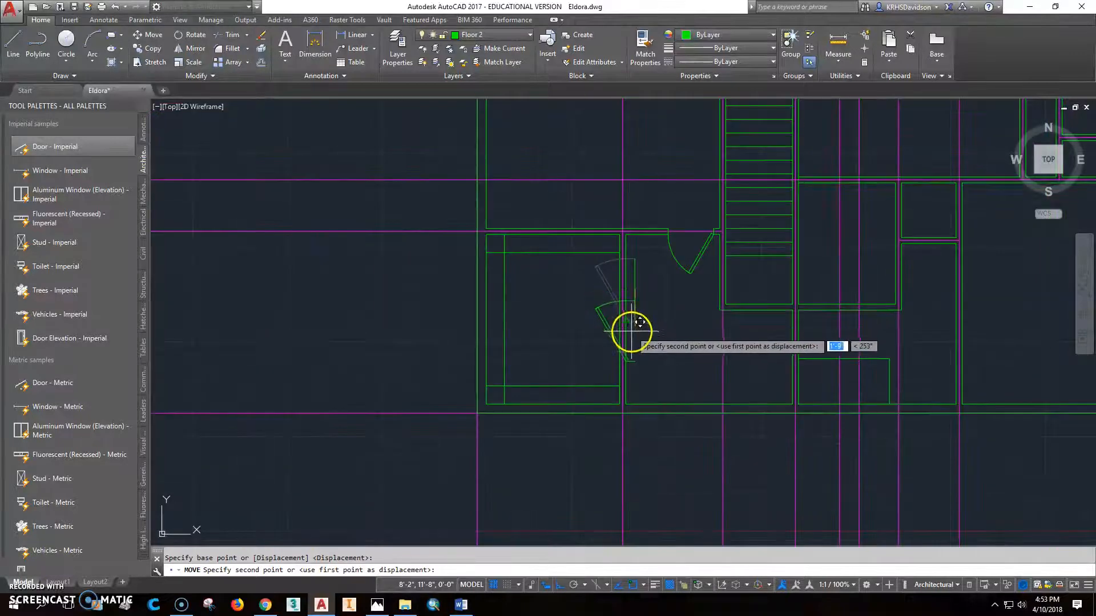
scroll(631, 317, "up", 2)
scroll(624, 299, "up", 2)
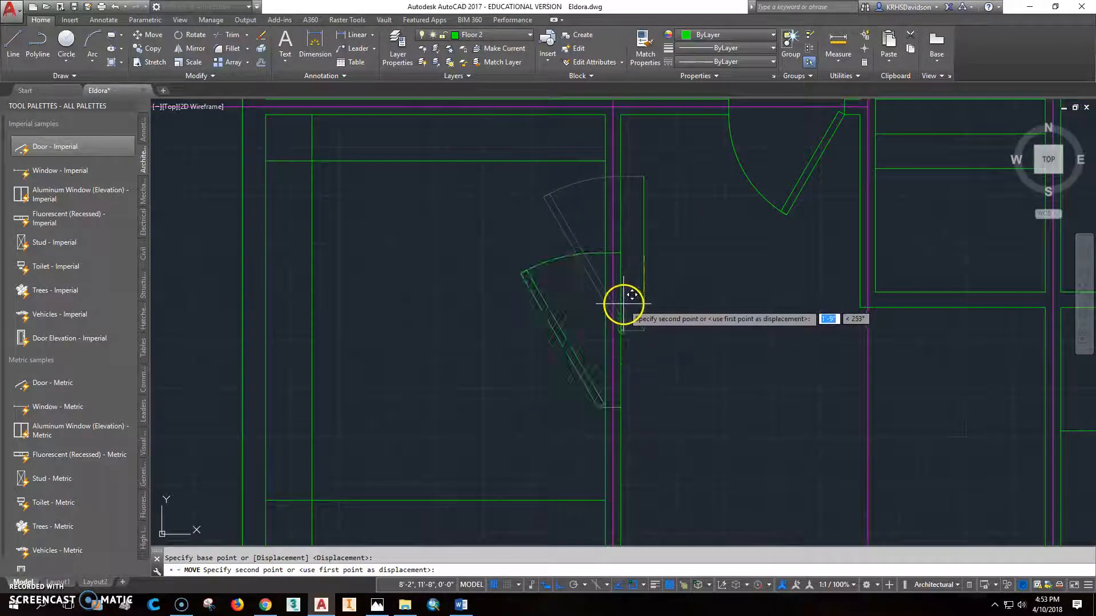
scroll(626, 343, "up", 2)
left_click(622, 368)
Step: Delete the vertical helper line left beside the closet's dividing wall
scroll(666, 335, "up", 2)
left_click(649, 311)
key("Delete")
scroll(668, 322, "down", 2)
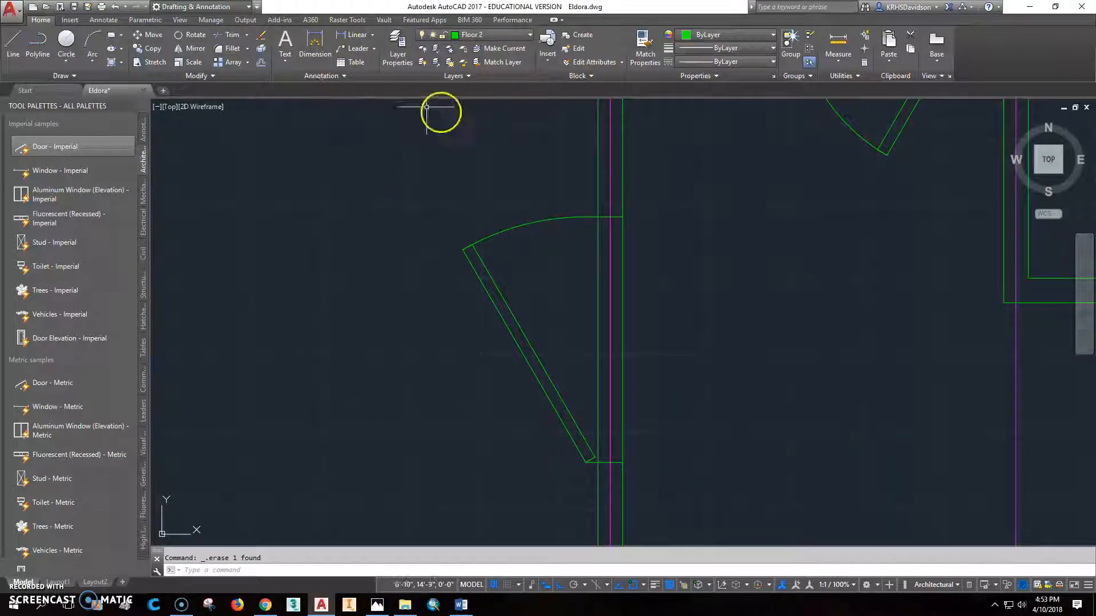
left_click(228, 35)
left_click(605, 217)
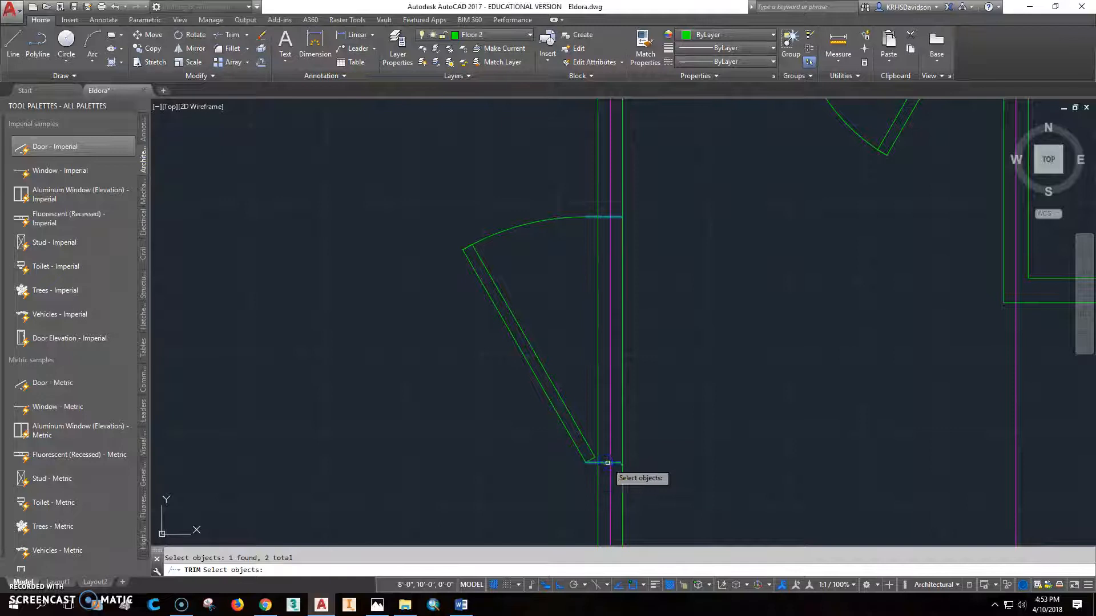
key("Escape")
scroll(634, 391, "up", 2)
scroll(573, 119, "down", 2)
Step: Shorten the closet door's jamb depth to match the thickness of the dividing wall
left_click(572, 122)
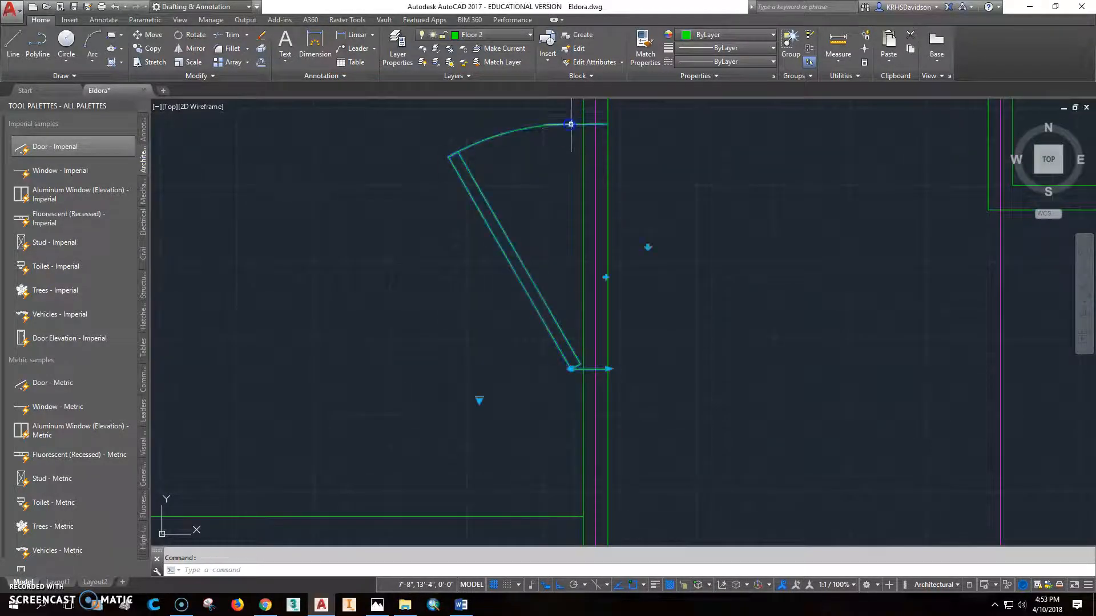
left_click(608, 370)
left_click(597, 370)
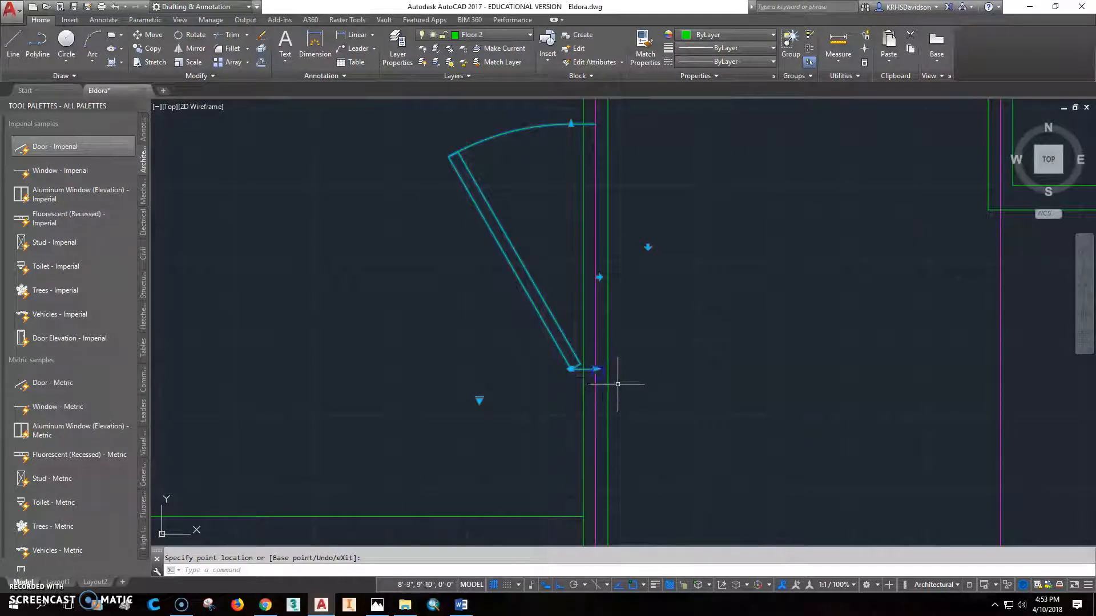
left_click(571, 370)
left_click_drag(583, 368, 550, 335)
key("Escape")
key("Escape")
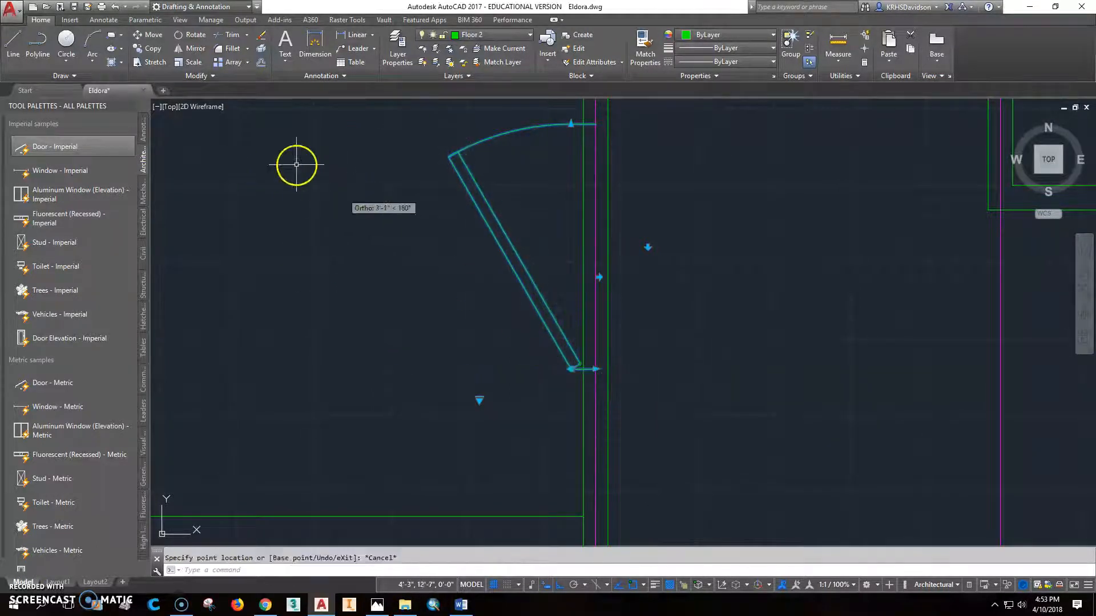
Step: Move the closet door so its hinge corner sits on the wall's closet-side line and the jambs span the wall
left_click(149, 35)
left_click(536, 293)
left_click(501, 318)
key("Return")
left_click(570, 371)
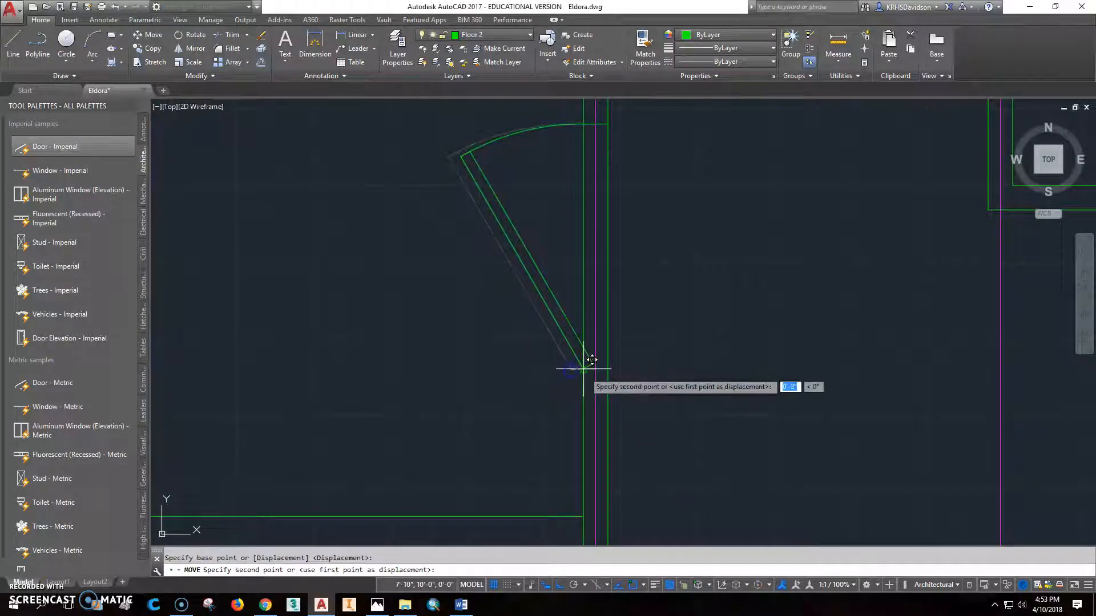
scroll(617, 372, "down", 3)
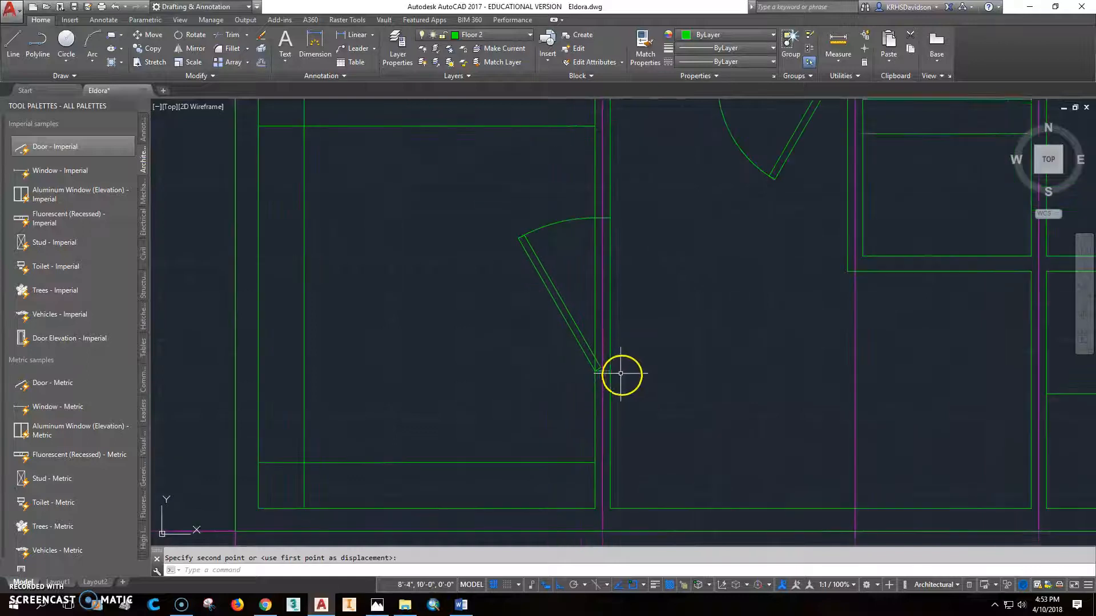
Step: Reduce the closet door's opening width to about 2'-6", keeping the hinge end in place
left_click(564, 338)
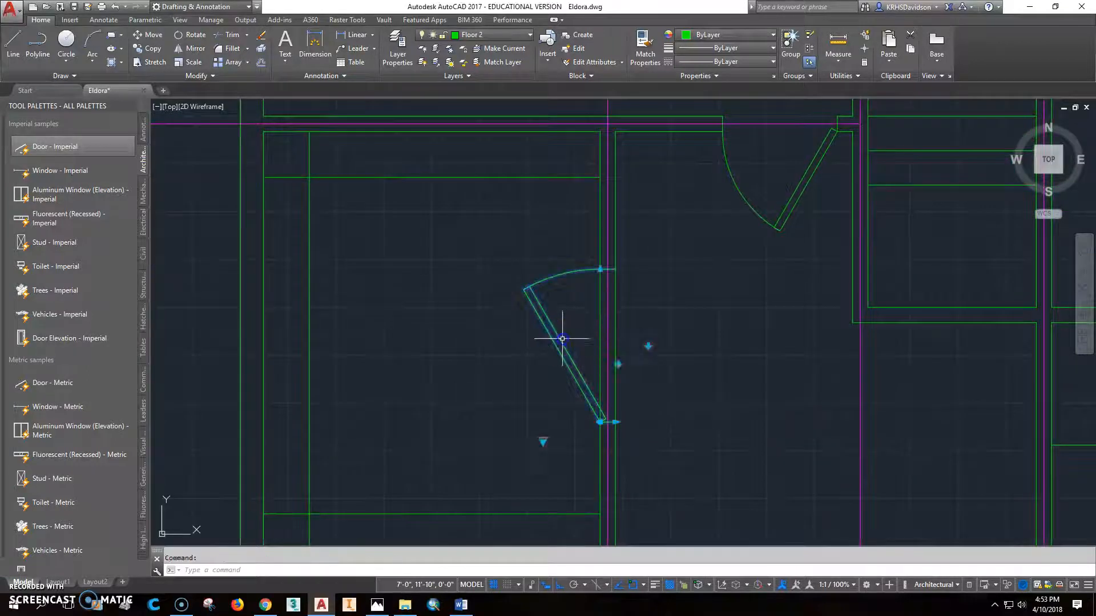
left_click(600, 268)
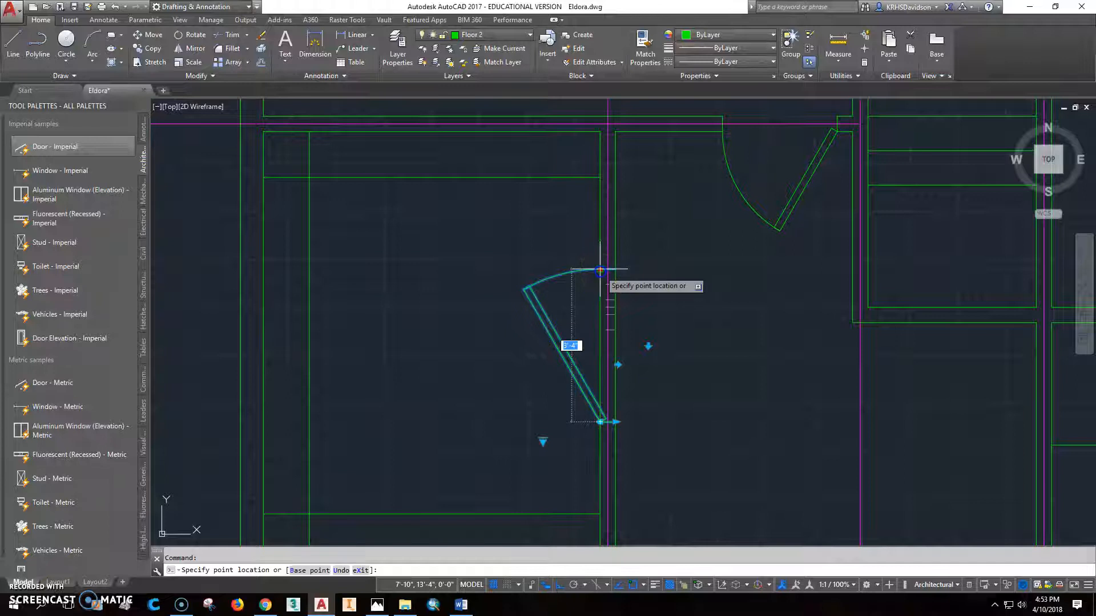
left_click(607, 307)
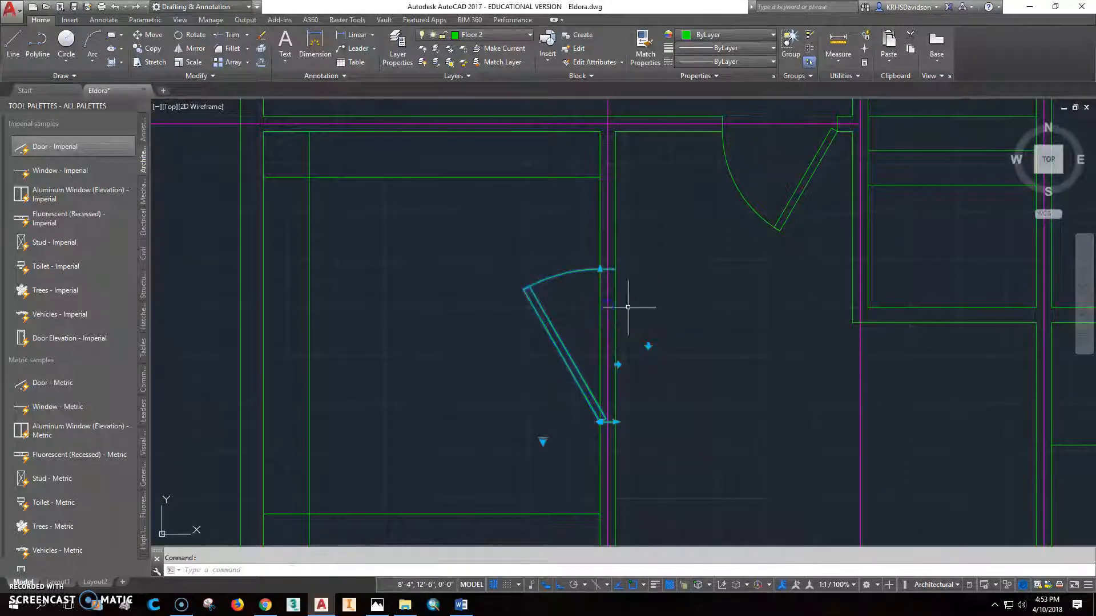
left_click(599, 268)
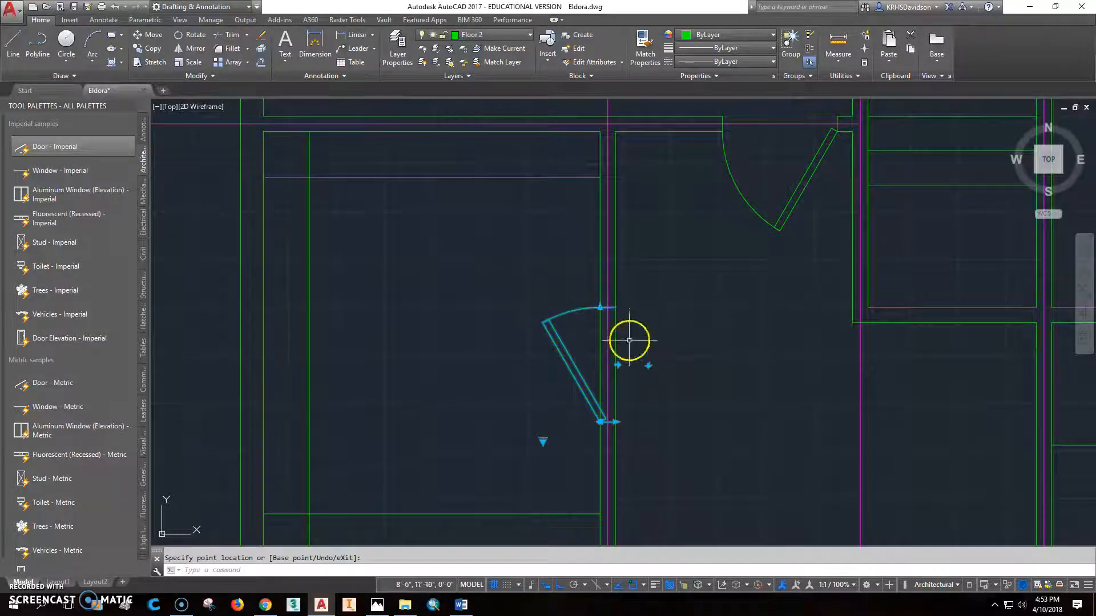
key("Escape")
key("Escape")
Step: Draw a vertical line across the closet door opening, joining the outer ends of its two jambs
scroll(642, 405, "up", 2)
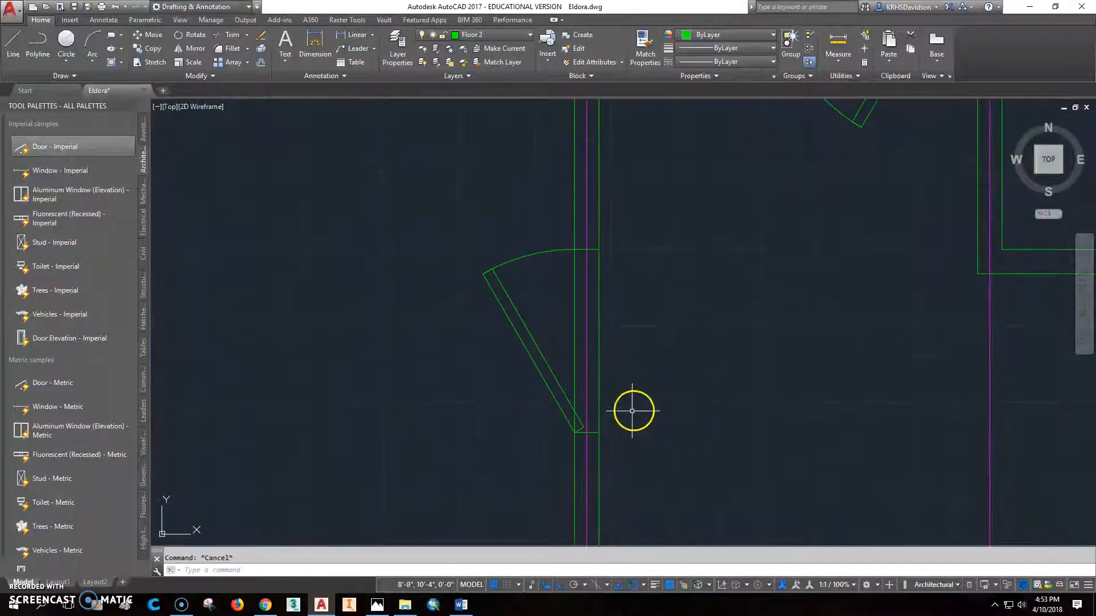
type("l")
key("Return")
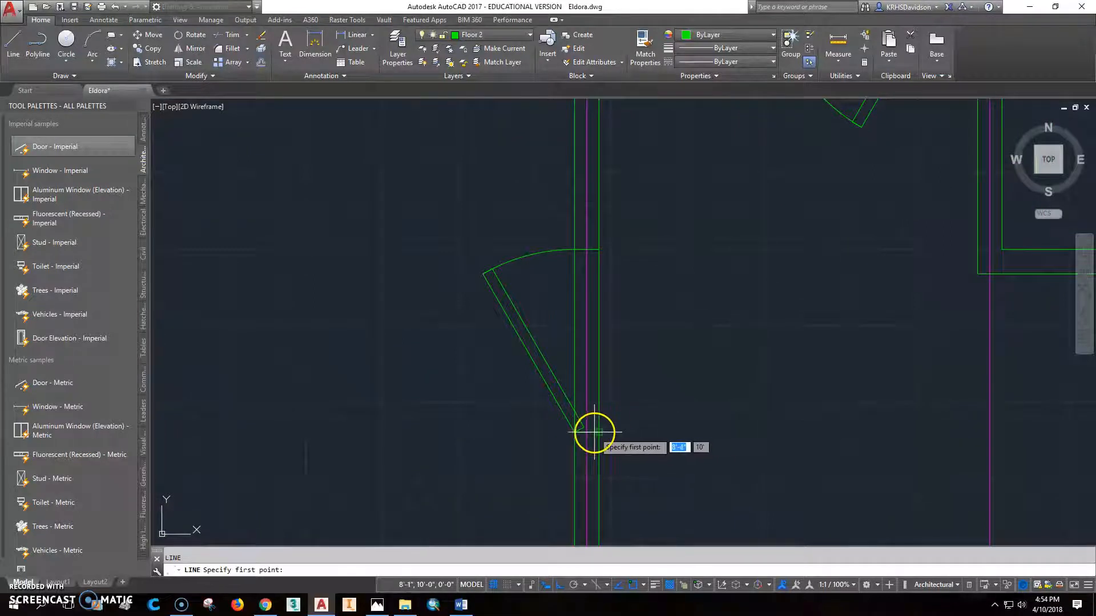
left_click(597, 432)
left_click(598, 251)
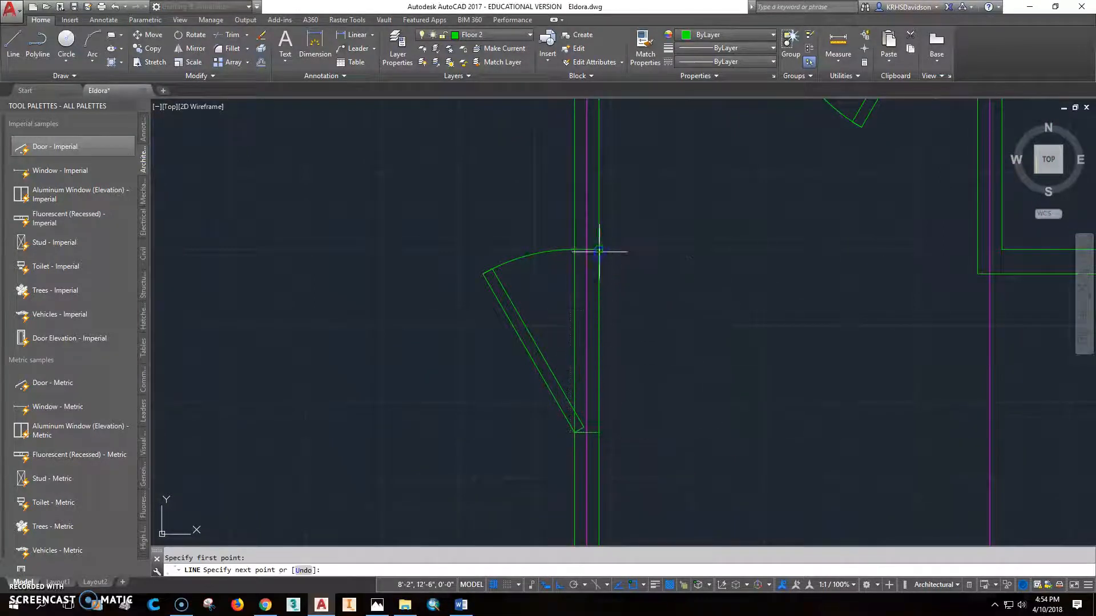
key("Escape")
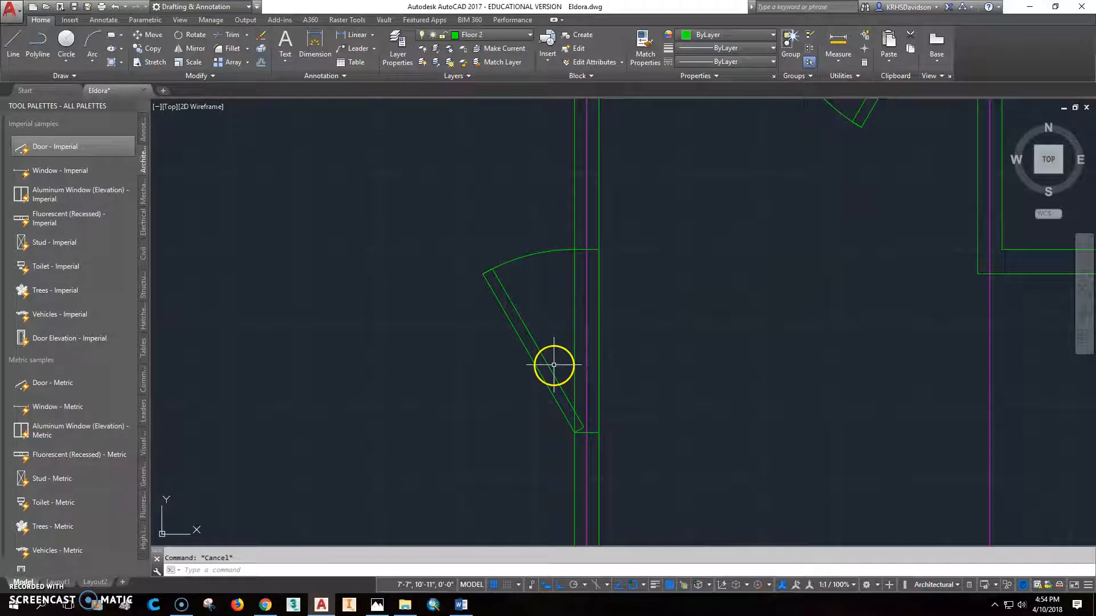
Step: Move the closet door and its helper line by the line's midpoint to the midpoint of the dividing wall
left_click(151, 40)
left_click(416, 215)
left_click(656, 497)
key("Return")
left_click(600, 340)
right_click(610, 244, "shift")
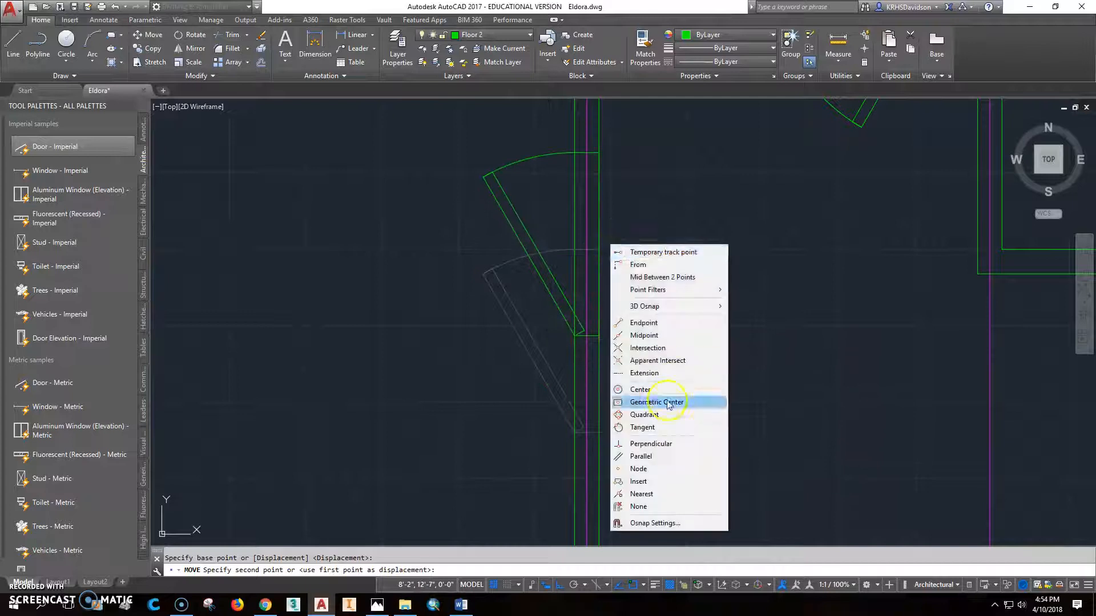
left_click(656, 335)
left_click(603, 217)
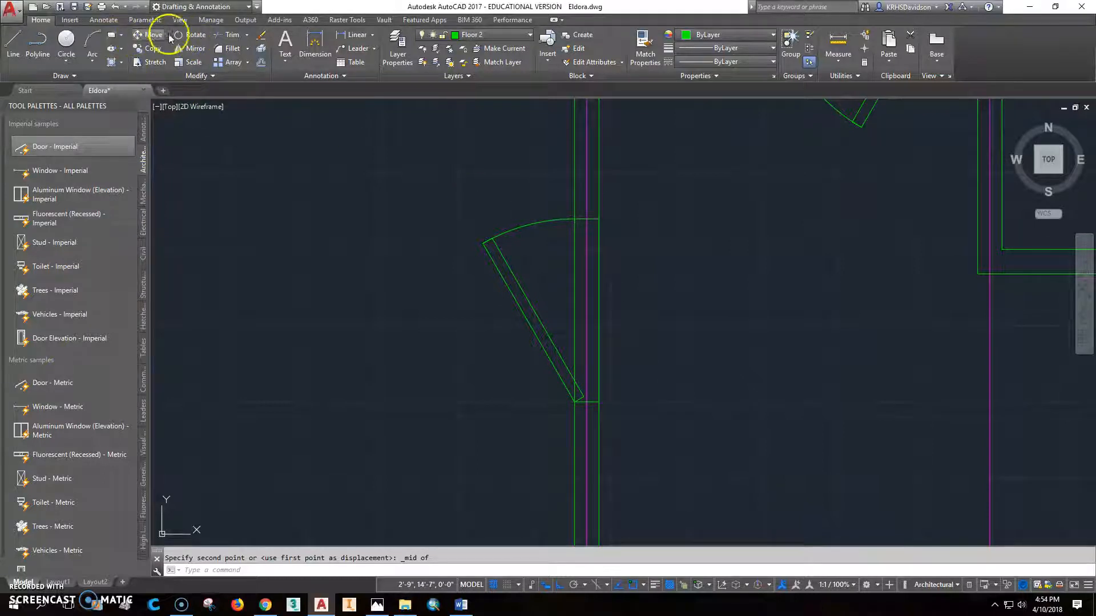
Step: Trim the closet-side wall line between the two jambs of the closet door
left_click(233, 35)
left_click(580, 220)
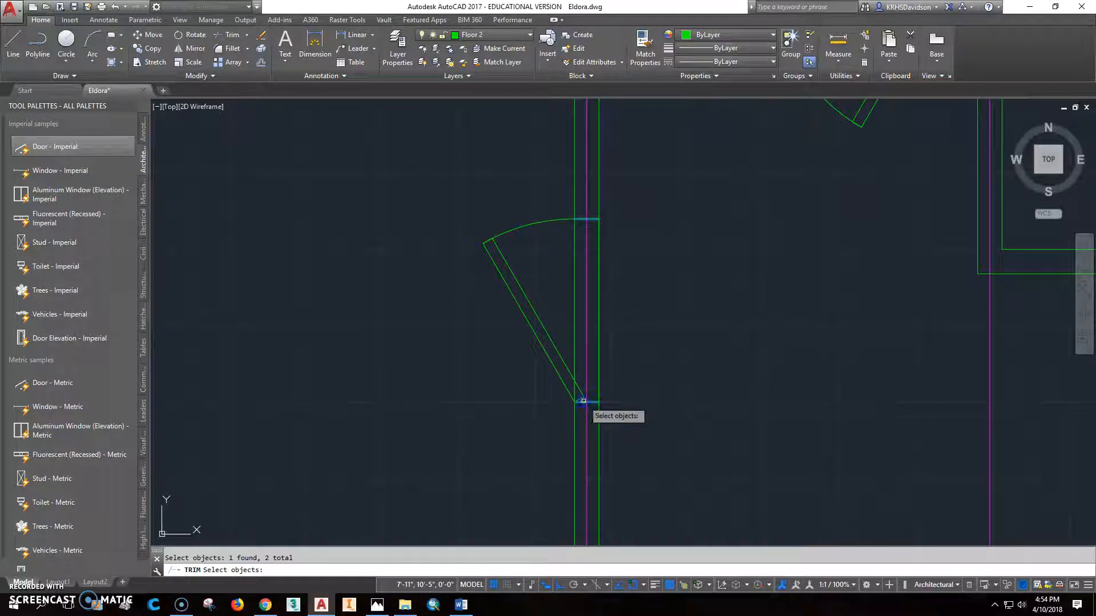
right_click(599, 383)
left_click(575, 358)
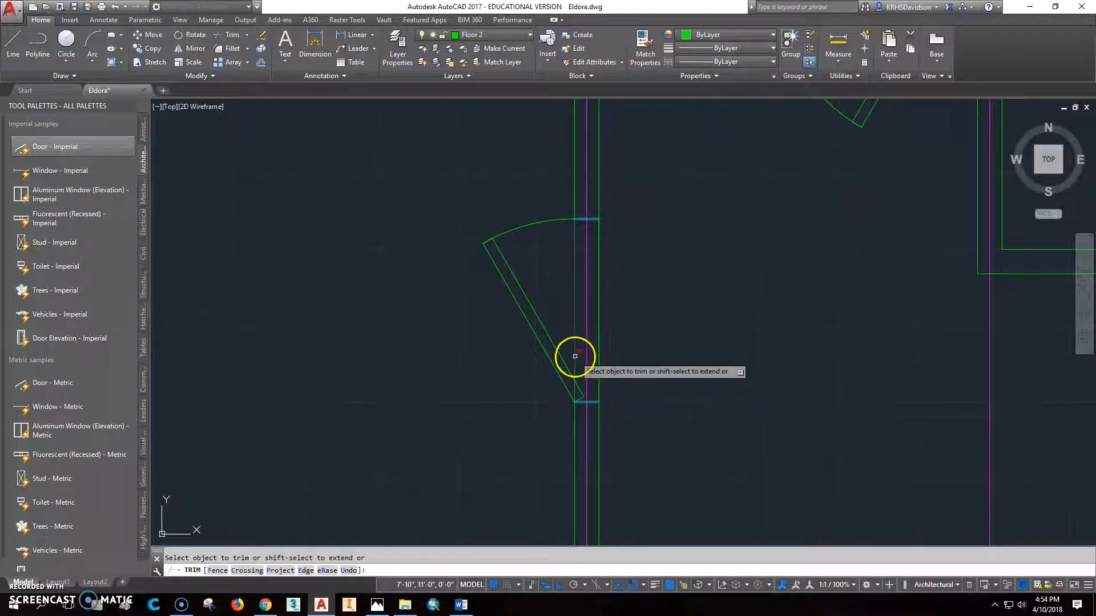
right_click(649, 352)
left_click(630, 346)
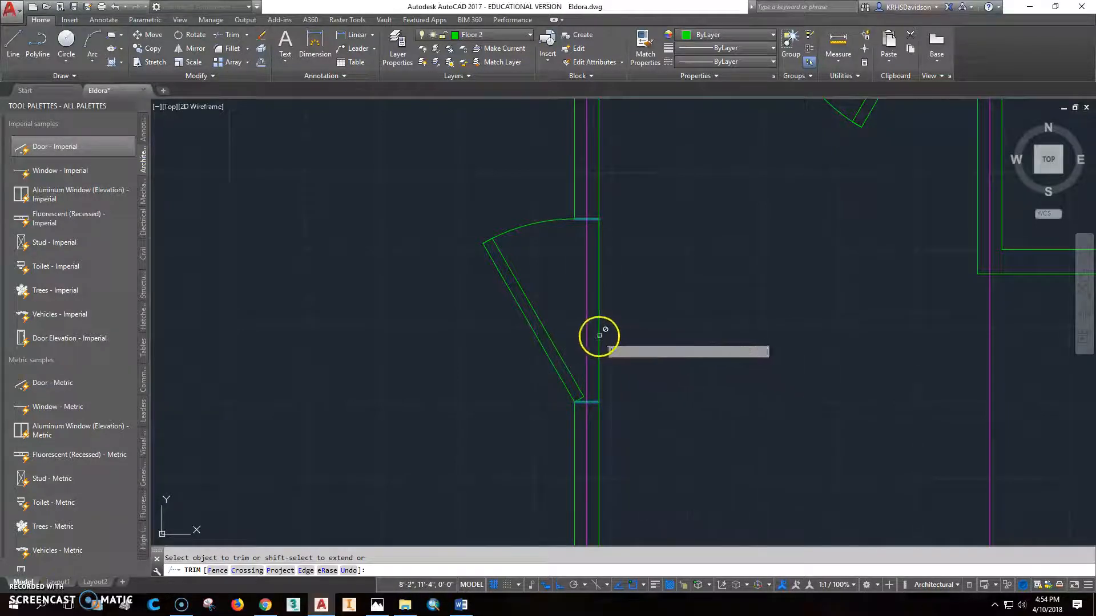
key("Escape")
Step: Delete the helper line across the closet door opening and trim the outer wall line between the jambs
left_click(596, 311)
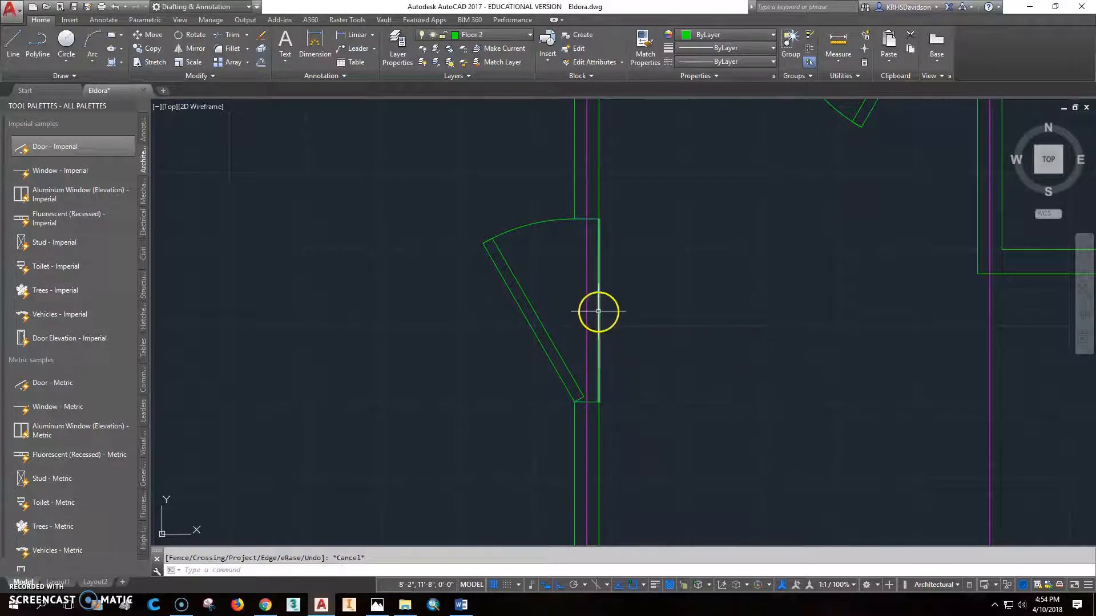
key("Delete")
key("Escape")
left_click(235, 39)
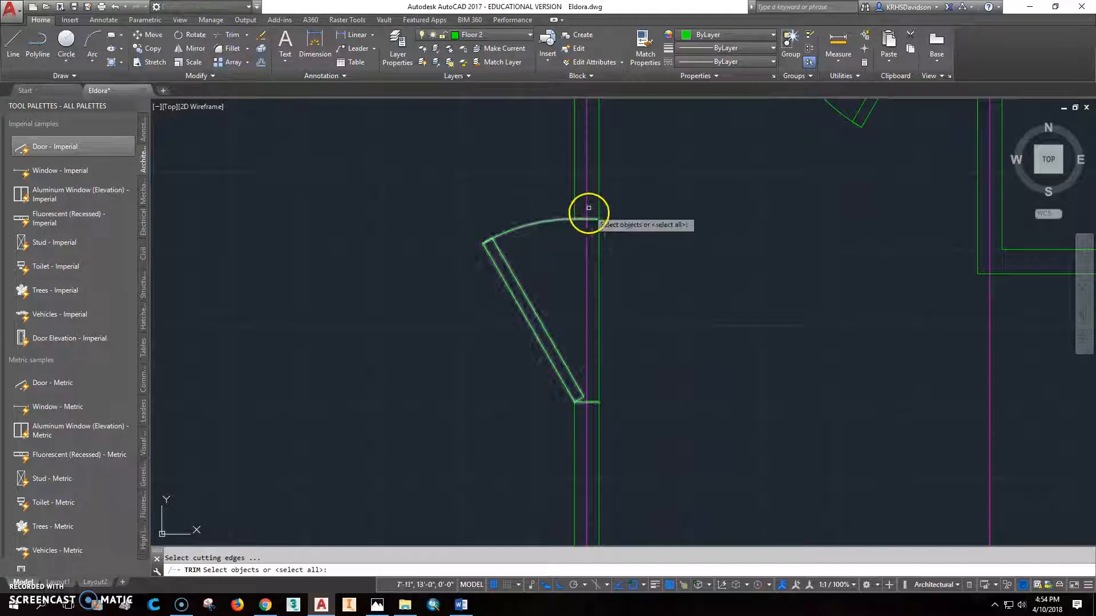
left_click(582, 219)
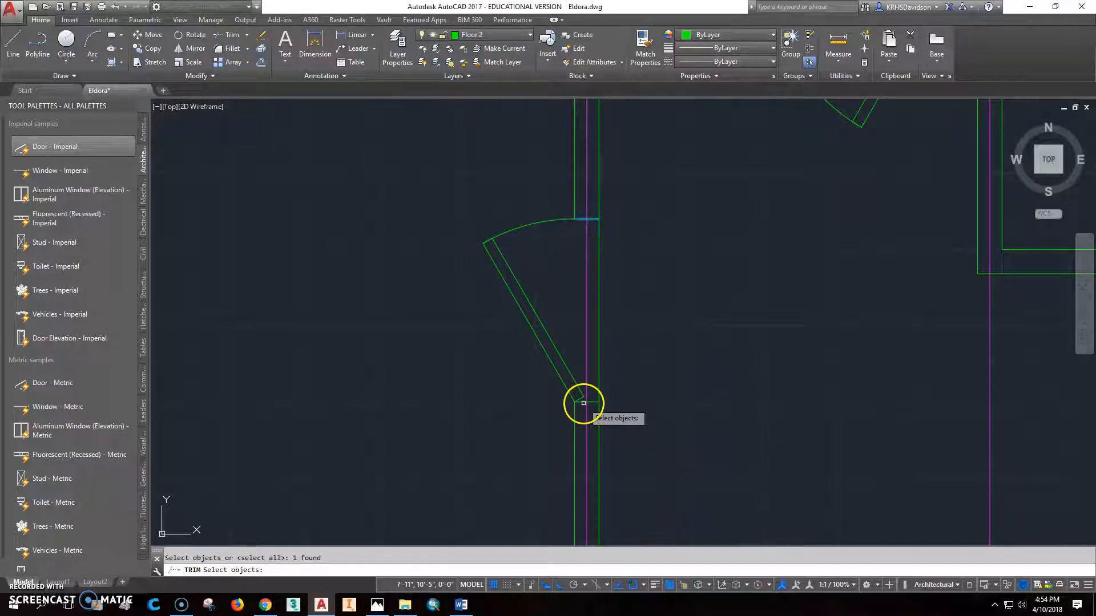
right_click(597, 282)
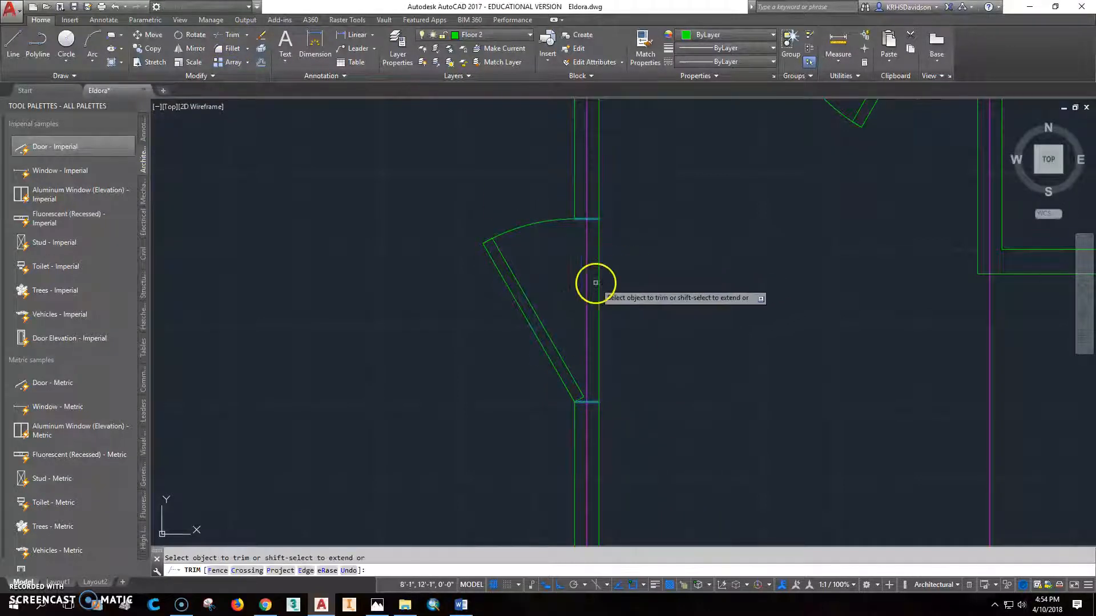
key("Escape")
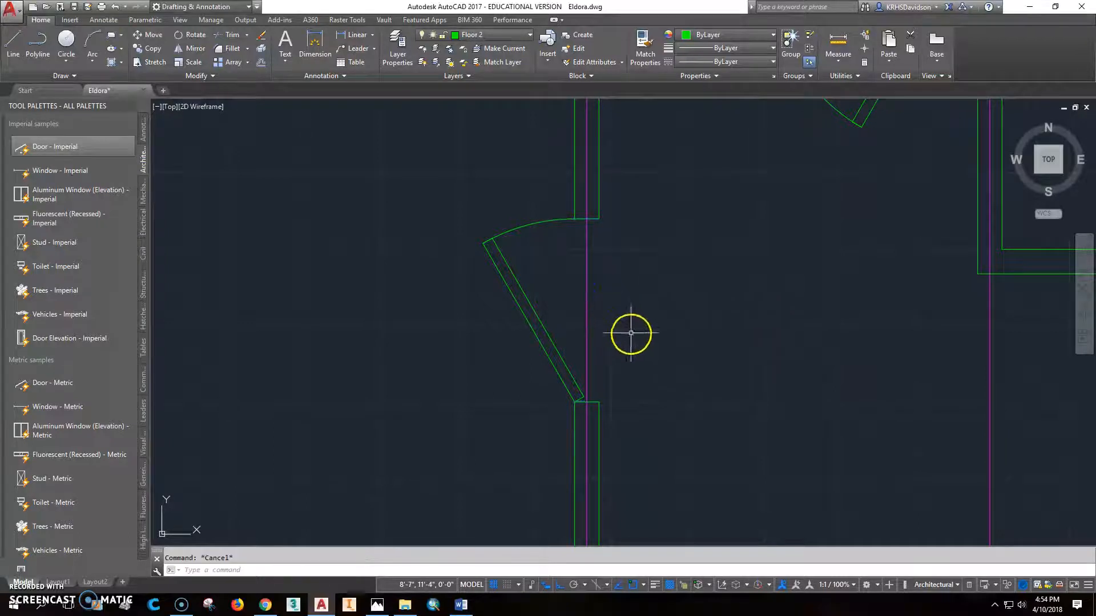
Step: Check the reference plan in Photos for the remaining doors, then examine the vanity, spa and stair area in the AutoCAD drawing
scroll(631, 336, "down", 3)
scroll(632, 336, "down", 2)
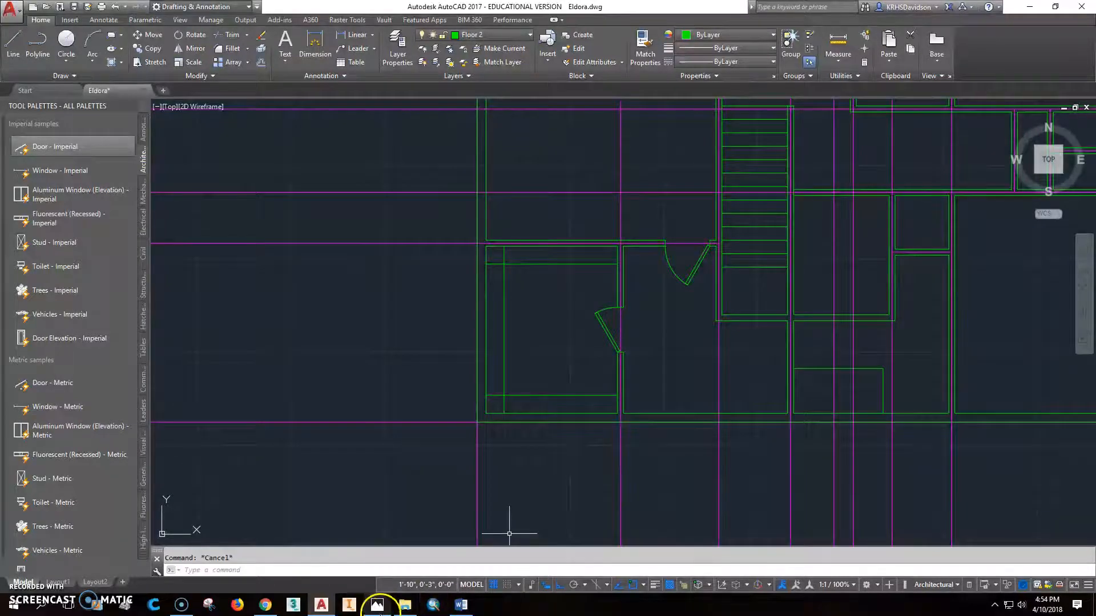
left_click(377, 605)
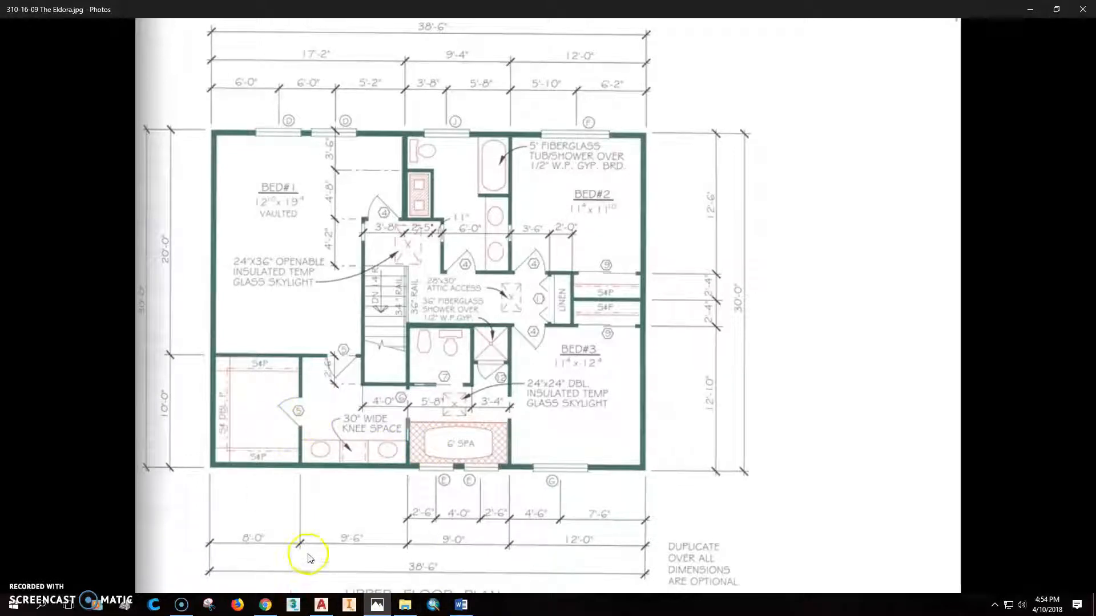
mouse_move(273, 613)
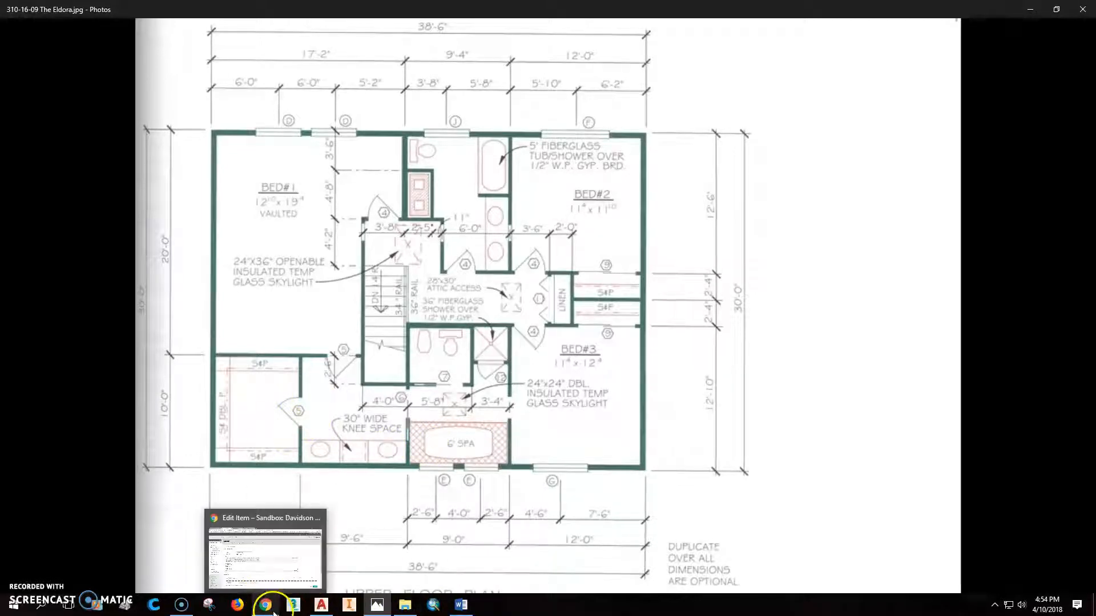
left_click(321, 605)
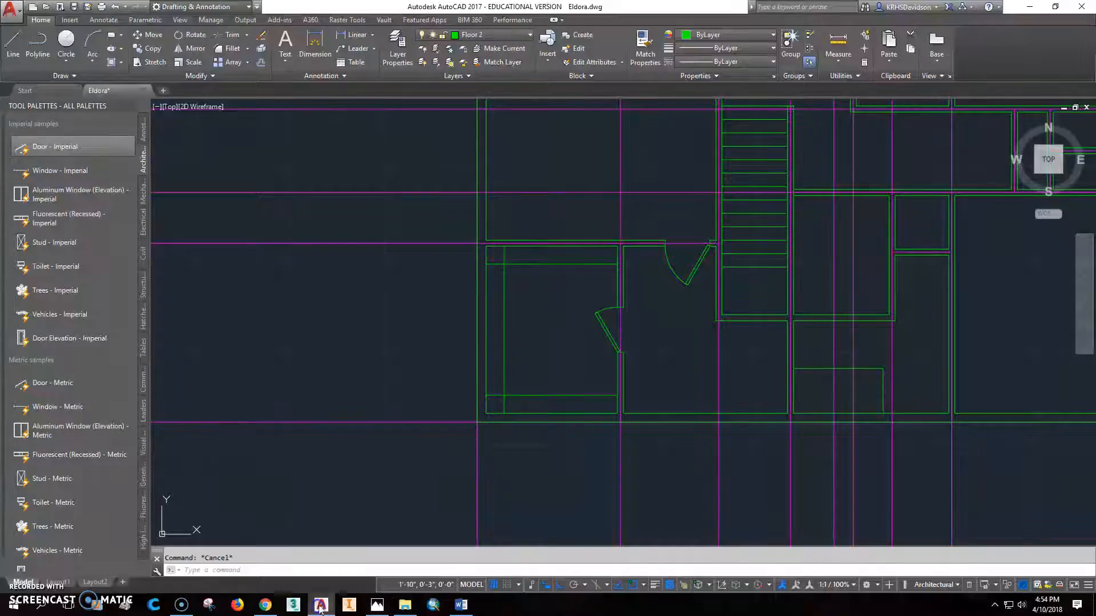
middle_click_drag(674, 382, 485, 311)
scroll(606, 279, "up", 2)
middle_click_drag(644, 279, 566, 351)
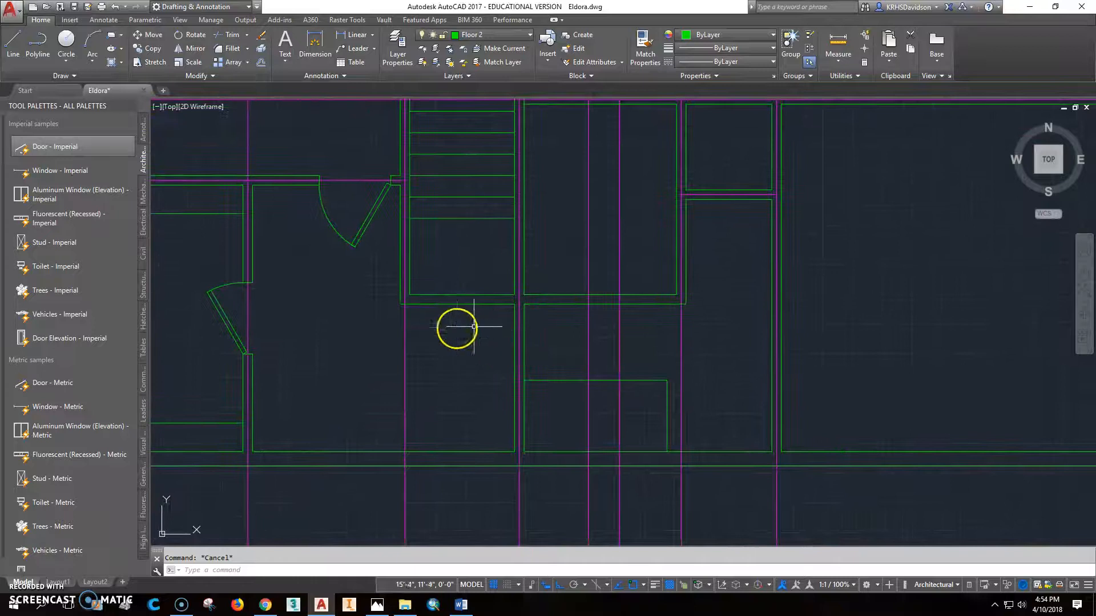
scroll(498, 276, "down", 2)
middle_click_drag(509, 272, 497, 353)
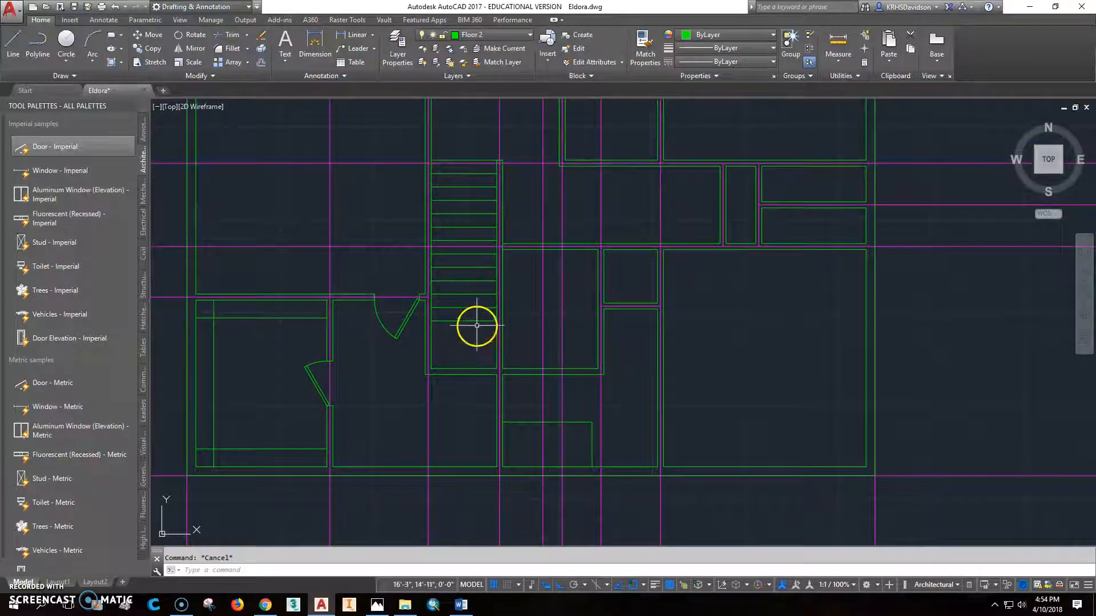
Step: Draw a zigzag break line slanting across the stairs just below the last tread, matching the reference plan
scroll(467, 350, "up", 2)
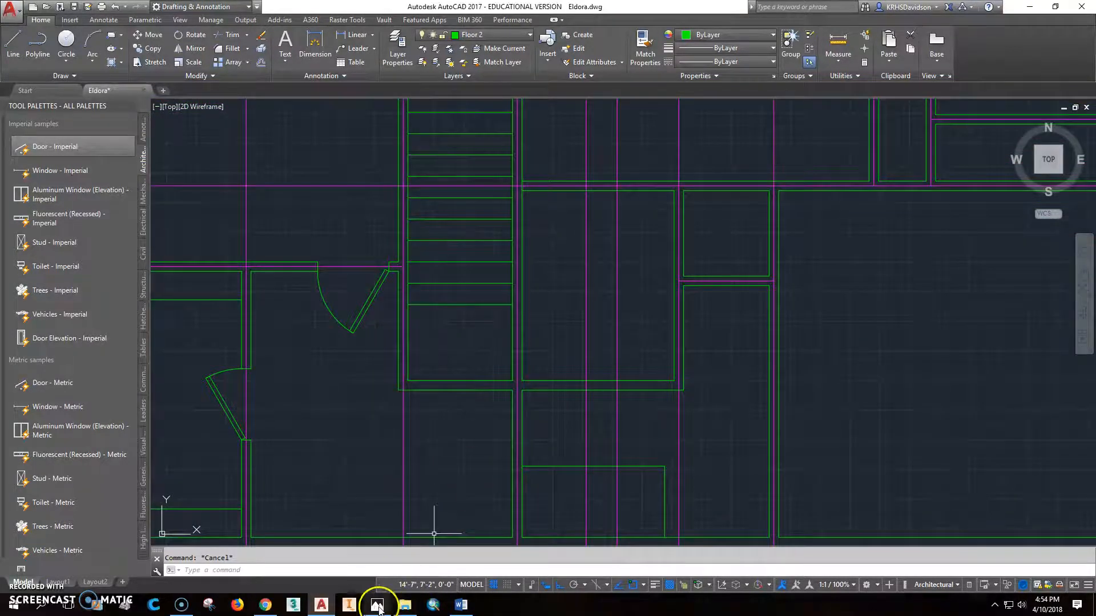
left_click(377, 605)
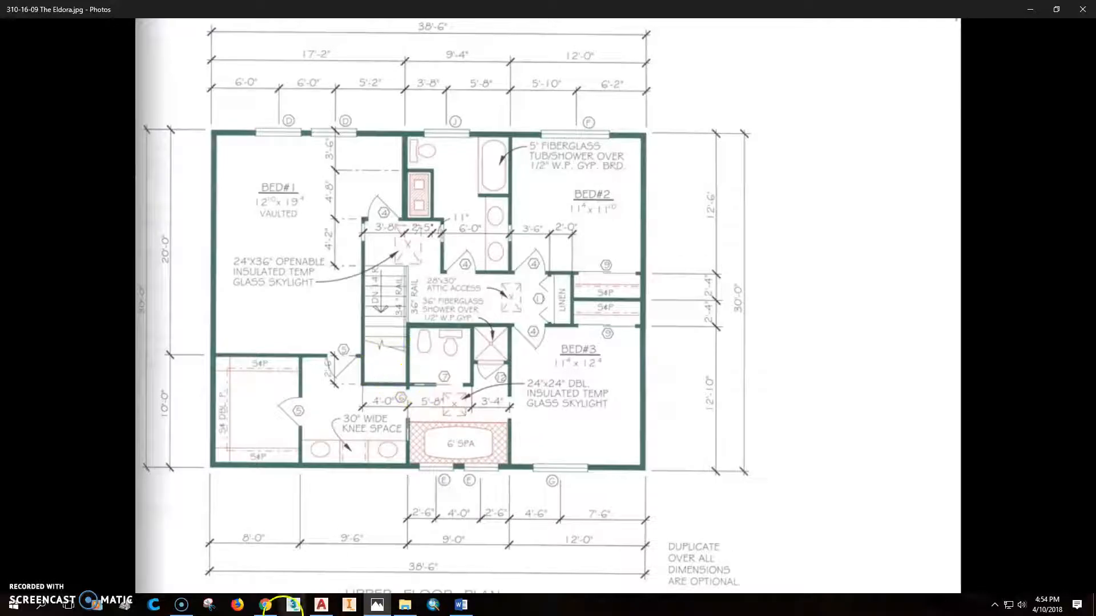
left_click(322, 610)
middle_click_drag(392, 428, 421, 335)
left_click(14, 41)
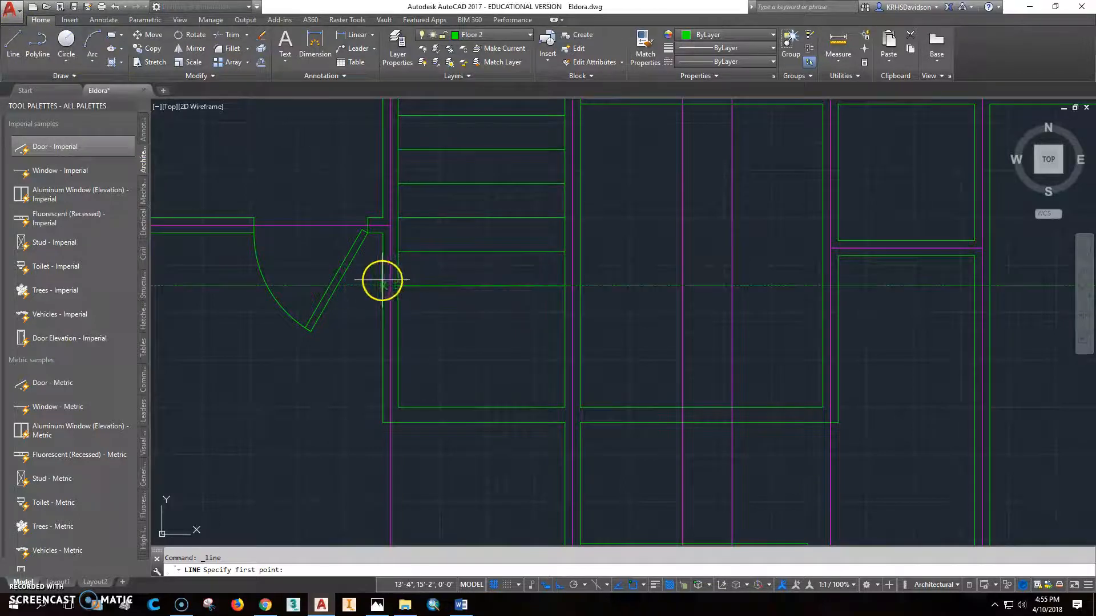
left_click(373, 276)
key("F8")
left_click(463, 315)
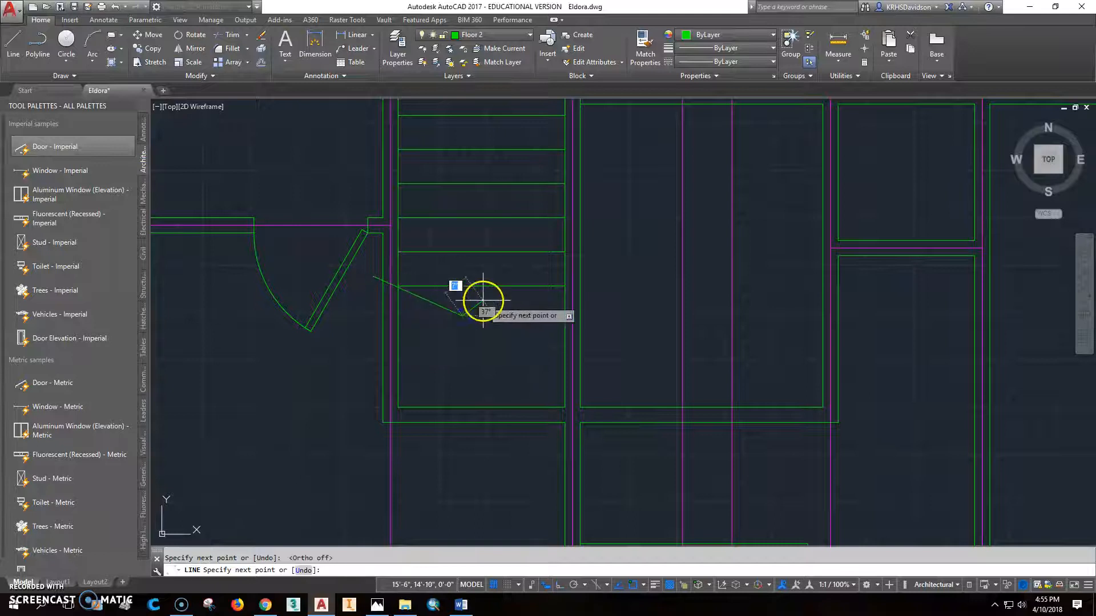
left_click(483, 301)
left_click(482, 334)
left_click(502, 319)
left_click(594, 362)
key("Escape")
scroll(586, 351, "down", 2)
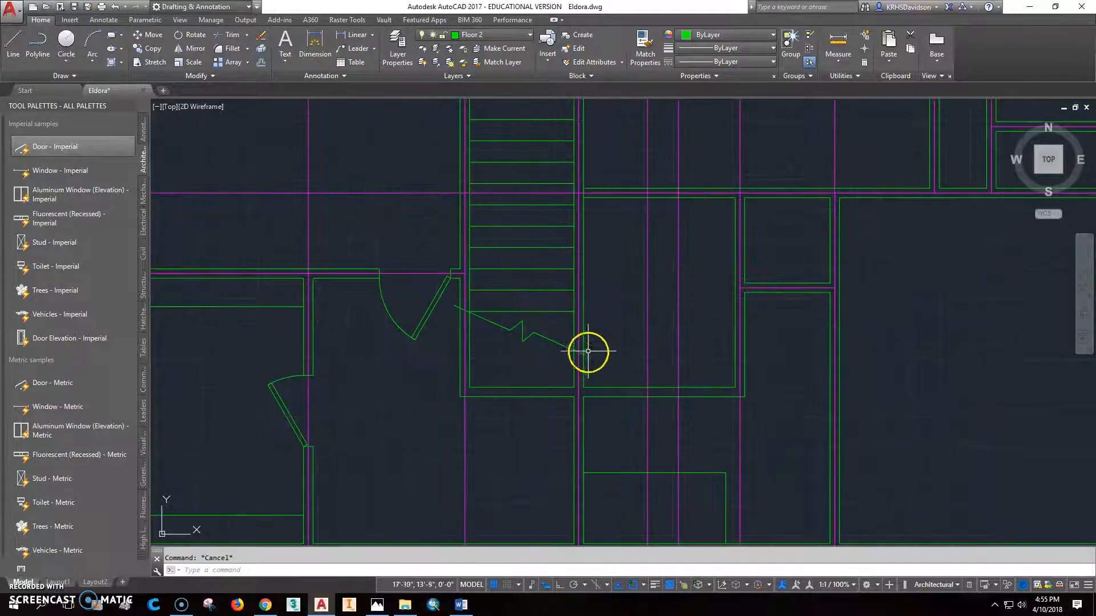
Step: Examine the stair and spa area, and check the reference plan in Photos for the door beside the spa
middle_click_drag(587, 351, 519, 351)
scroll(520, 359, "up", 2)
middle_click_drag(567, 388, 528, 351)
scroll(529, 351, "up", 2)
scroll(529, 351, "down", 2)
scroll(509, 406, "down", 2)
middle_click_drag(455, 427, 452, 343)
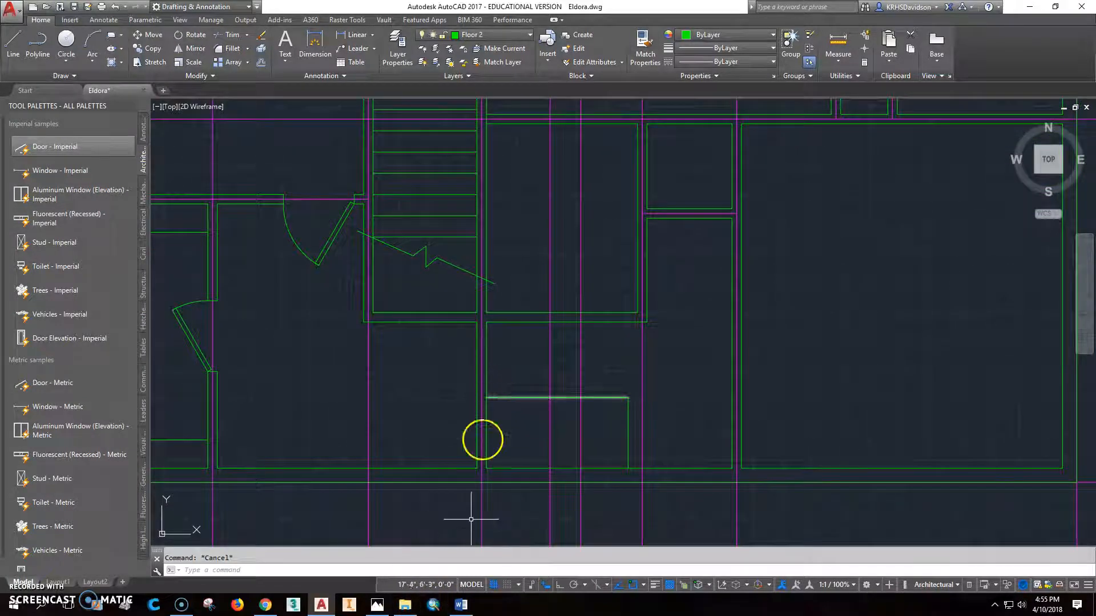
left_click(377, 605)
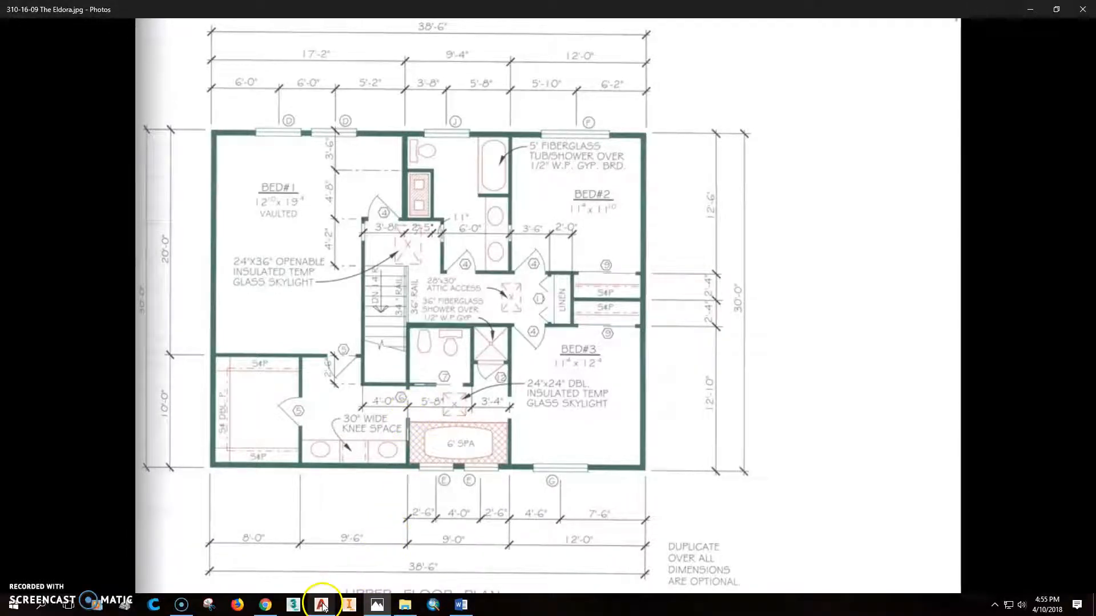
mouse_move(323, 606)
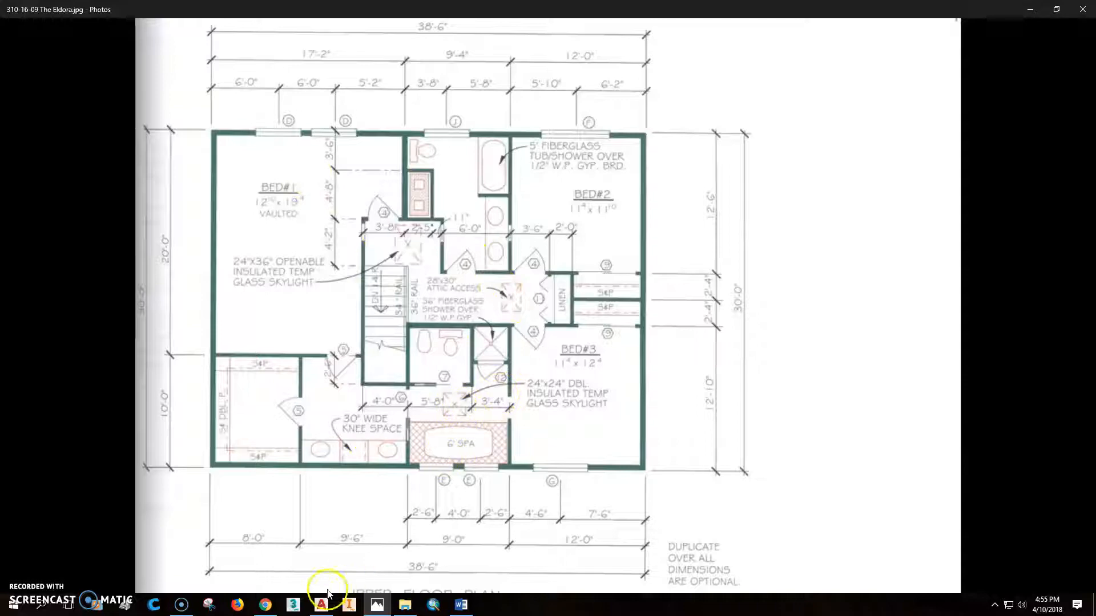
left_click(324, 608)
Step: Measure the wall length between the spa's upper corner and the wall corner above it in the AutoCAD drawing
mouse_move(727, 341)
middle_mouse_down()
mouse_move(645, 320)
mouse_move(751, 387)
mouse_move(785, 341)
middle_mouse_up()
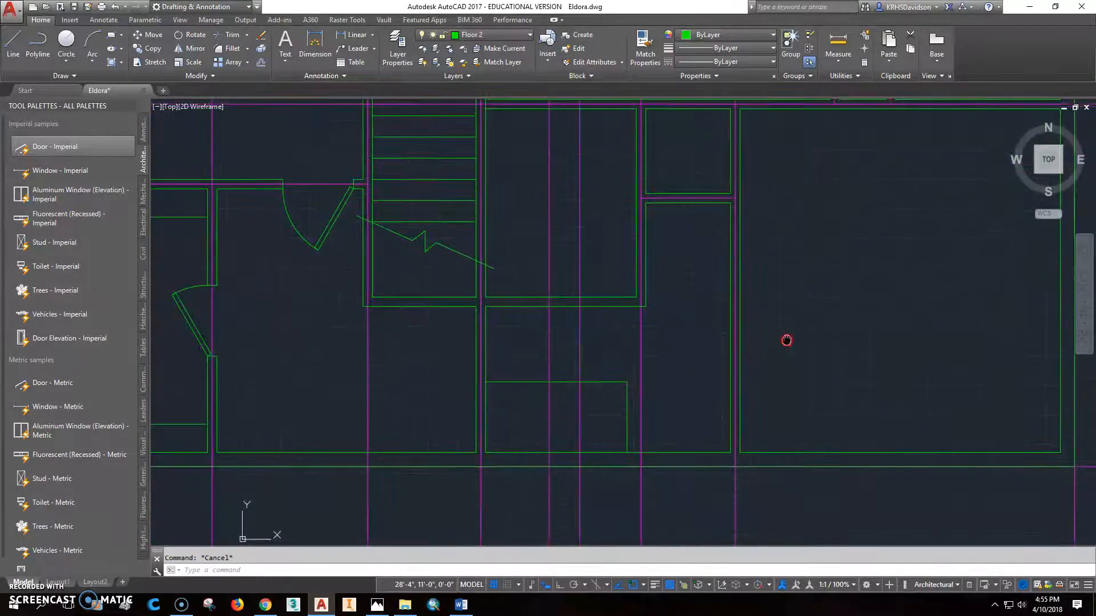
scroll(494, 367, "up", 2)
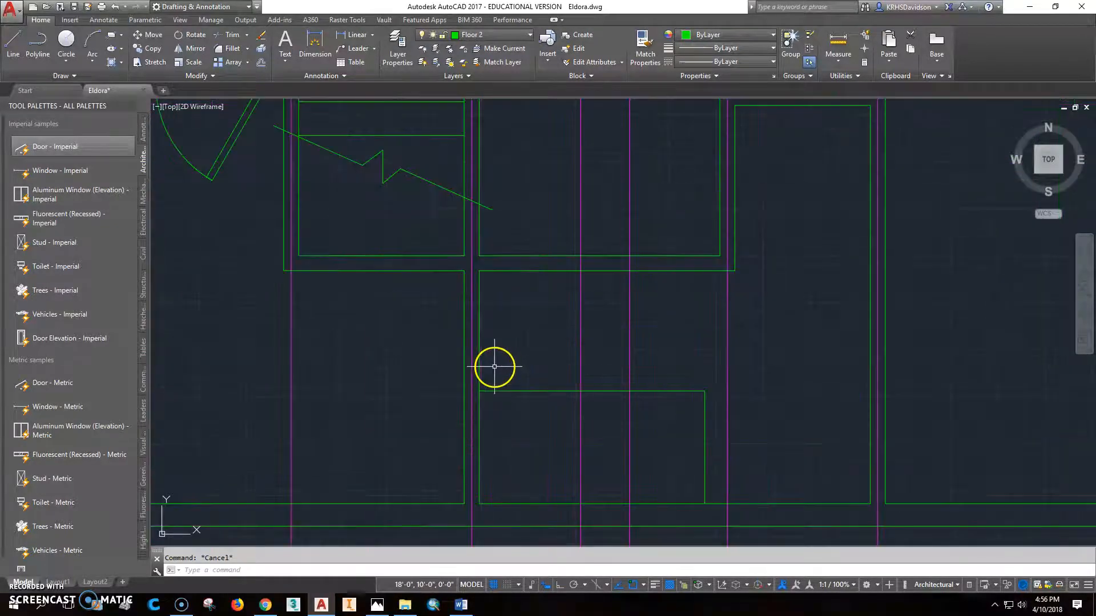
scroll(477, 366, "up", 2)
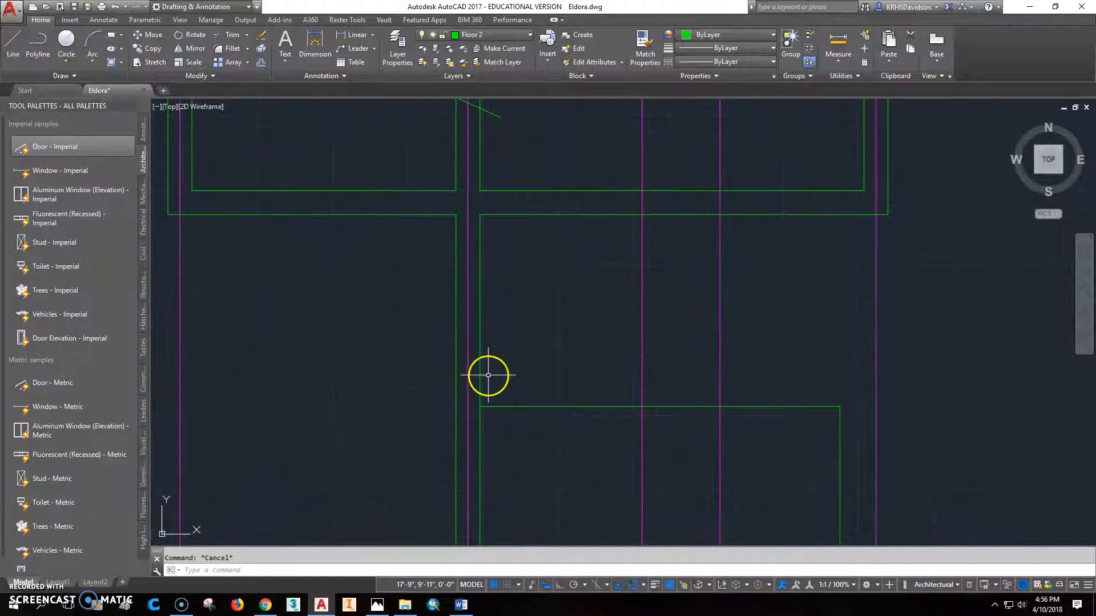
type("dist")
key("Return")
left_click(480, 406)
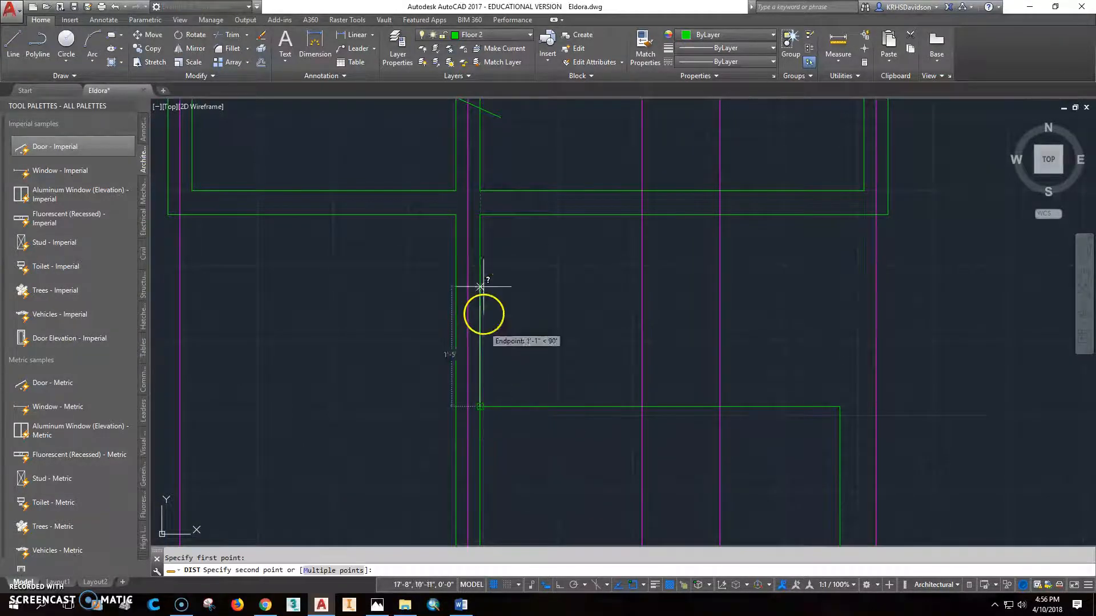
left_click(480, 221)
scroll(526, 337, "down", 3)
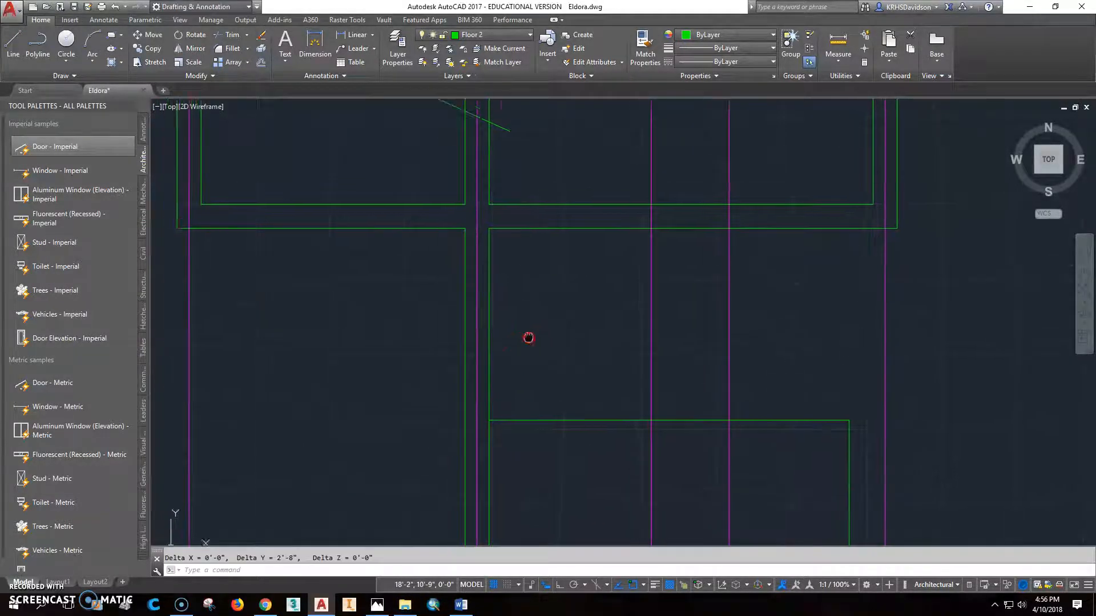
key("Escape")
scroll(513, 308, "down", 2)
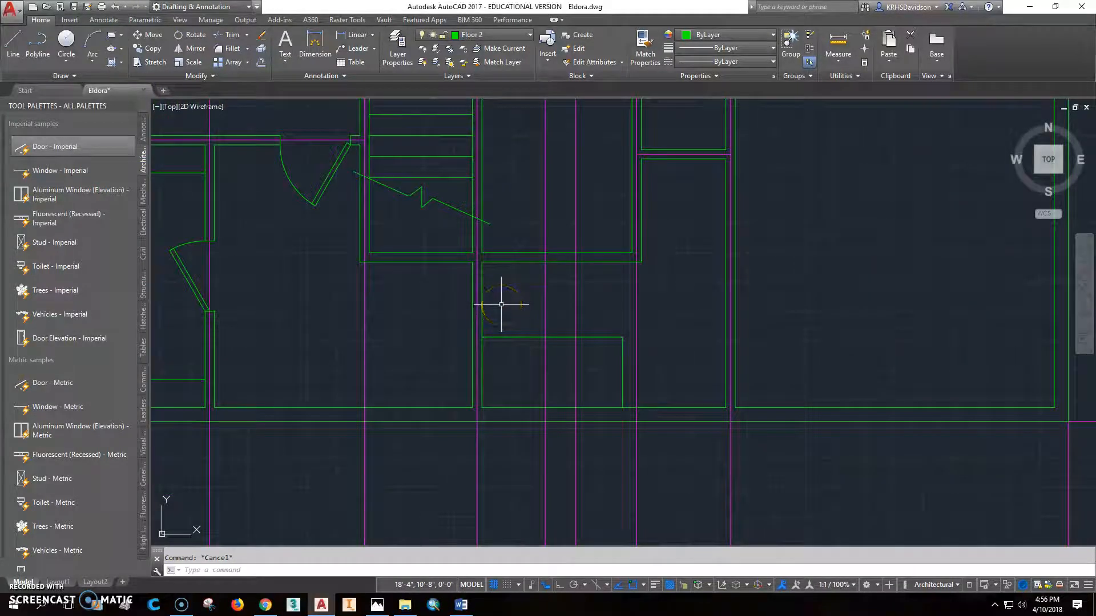
Step: Insert an imperial door in the wall beside the spa and fit its jamb depth to the wall thickness
left_click(78, 145)
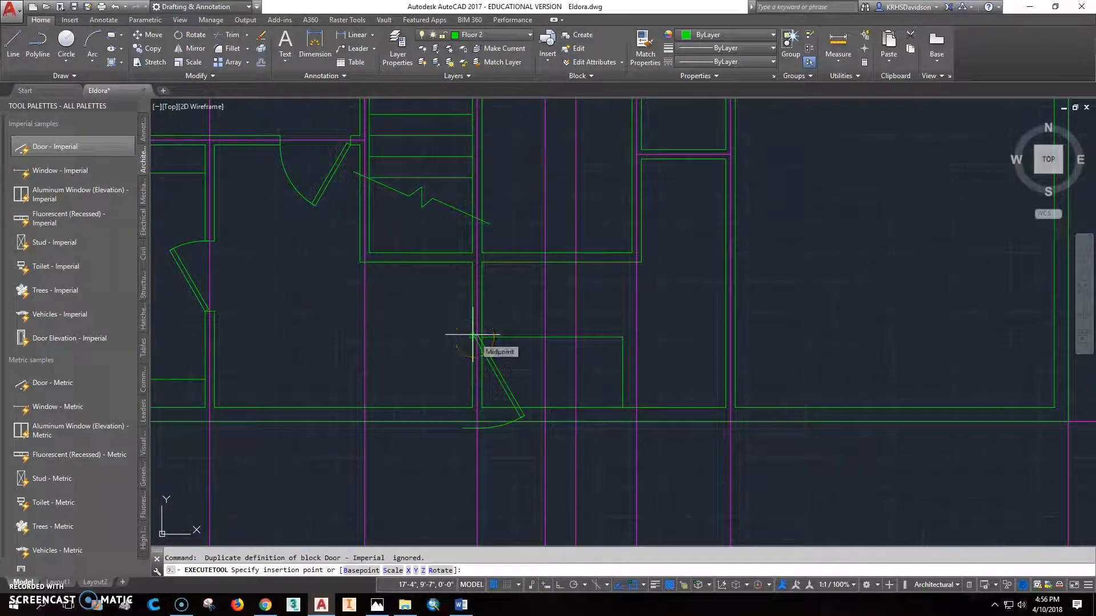
left_click(476, 339)
scroll(497, 317, "up", 4)
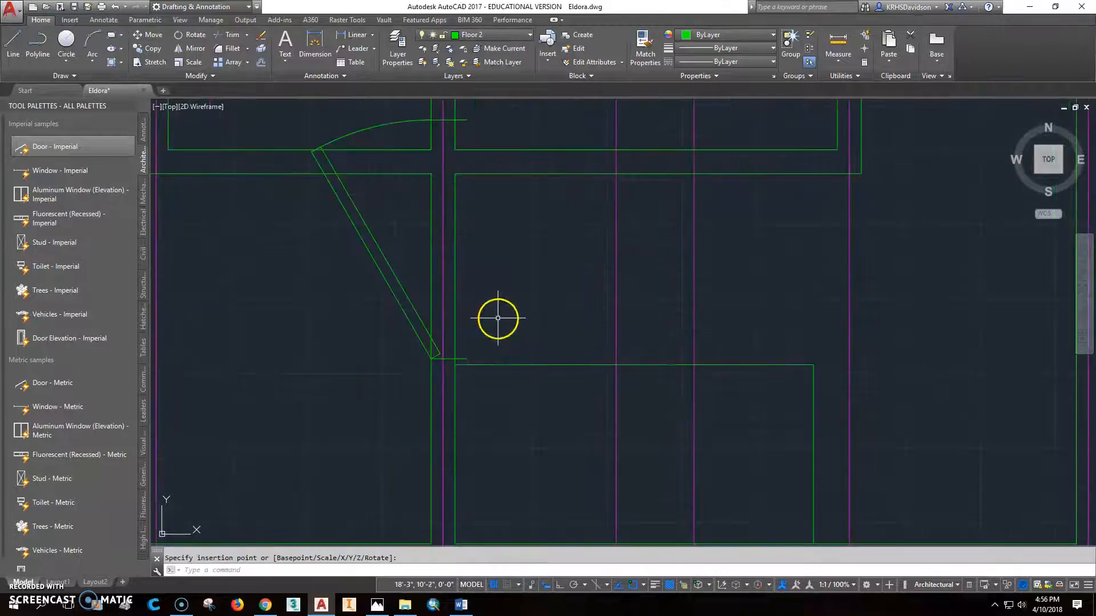
left_click(475, 361)
left_click(467, 359)
left_click(456, 358)
Step: Move the new door by its lower jamb corner to the spa's upper corner on the wall
left_click(149, 35)
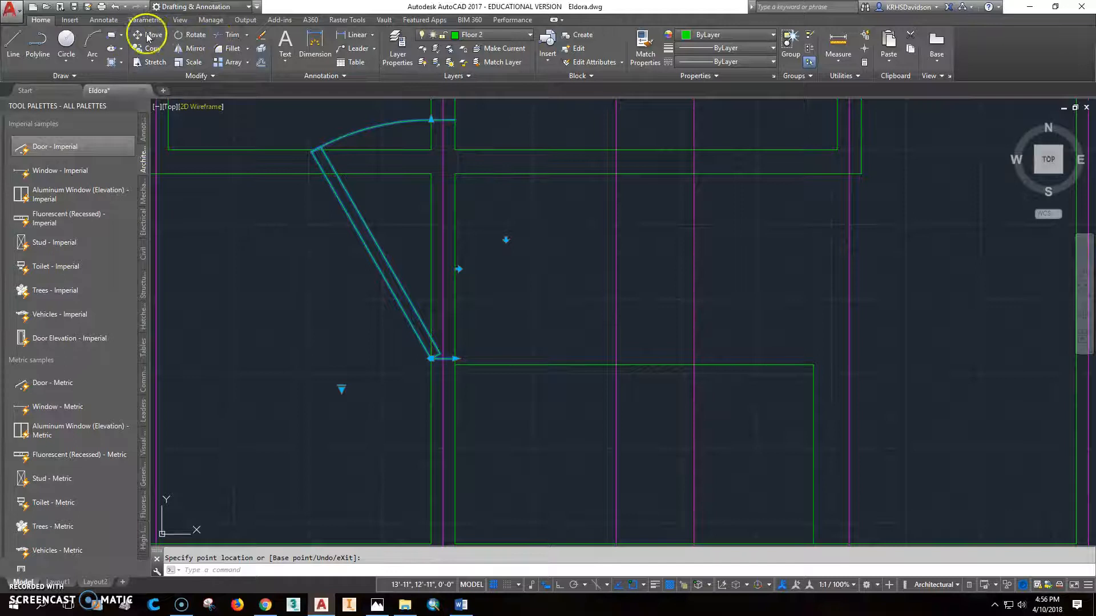
left_click(453, 361)
left_click(455, 364)
Step: Reduce the door's opening width to fit below the wall corner and flip its hinge to the upper jamb
left_click(406, 129)
left_click(389, 144)
left_click(431, 125)
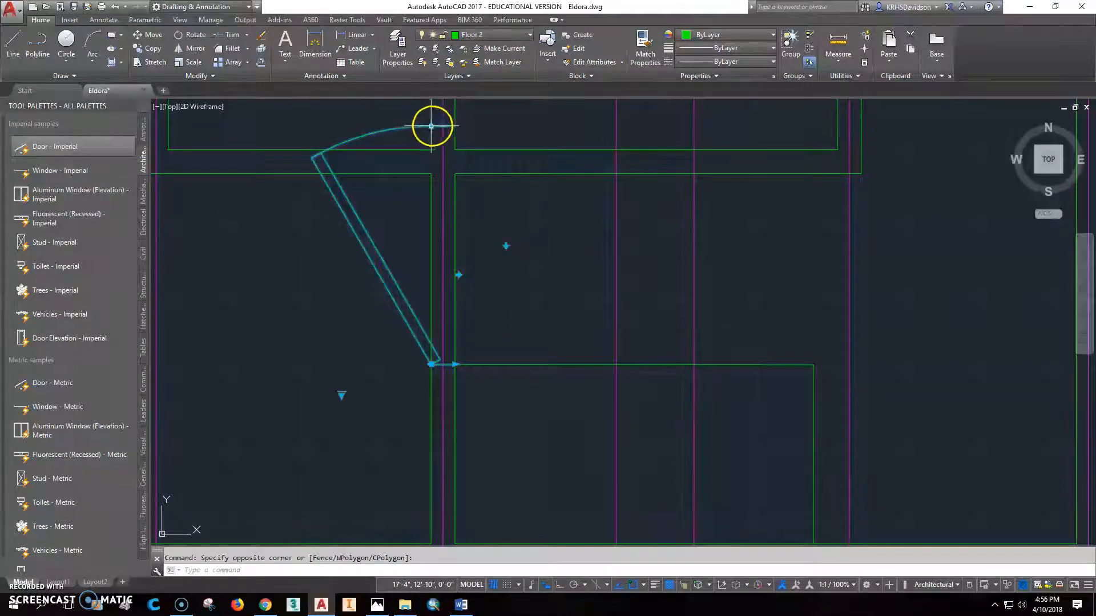
left_click(427, 194)
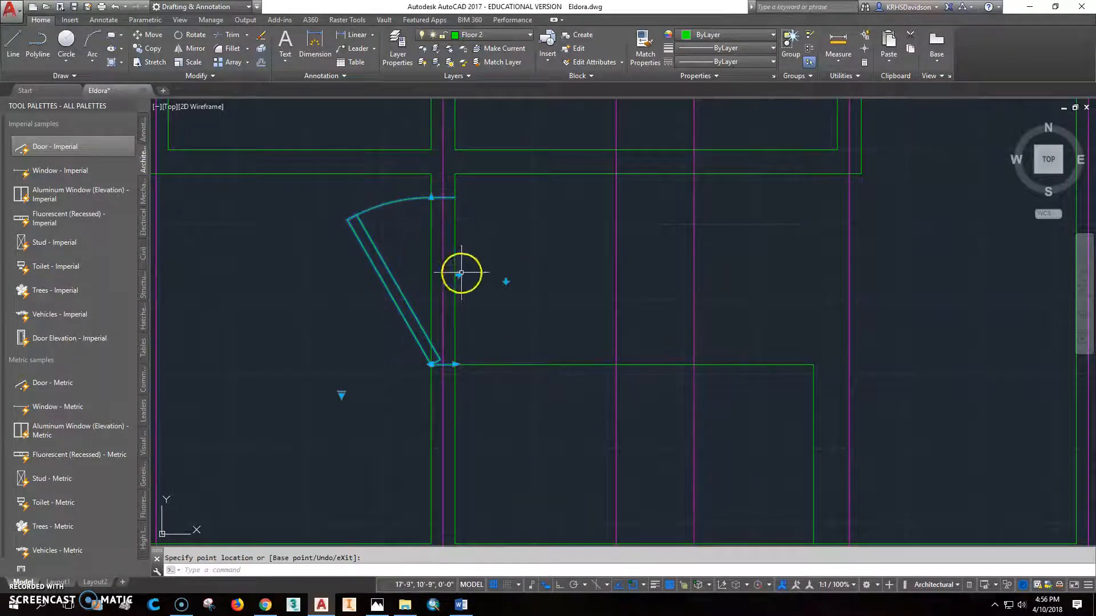
left_click(506, 280)
key("Escape")
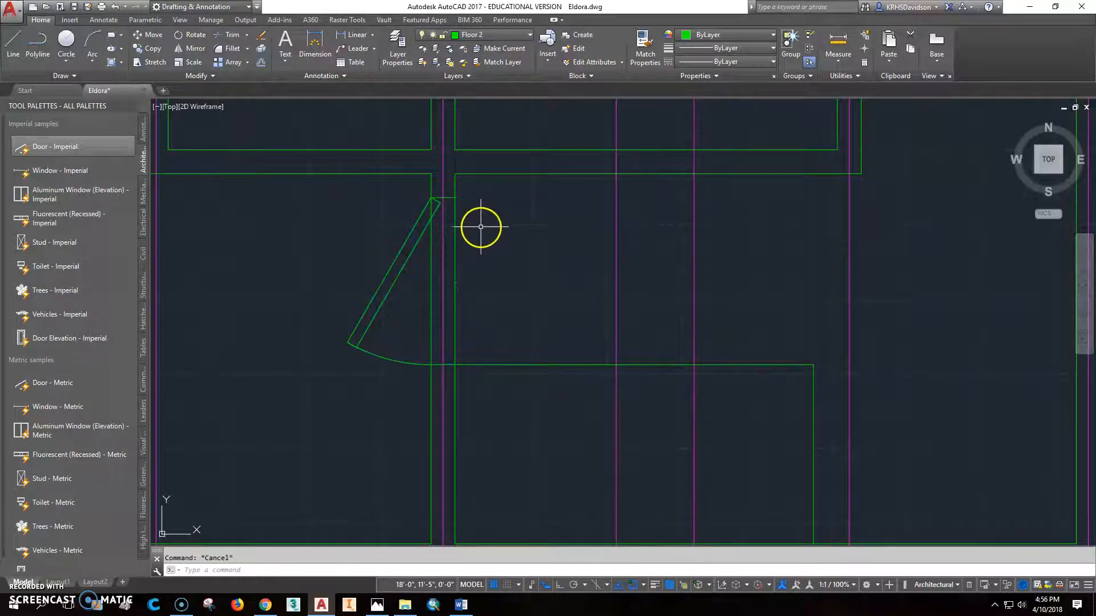
Step: Measure the gap between the door's upper jamb and the wall corner above it
type("di")
key("Return")
left_click(453, 198)
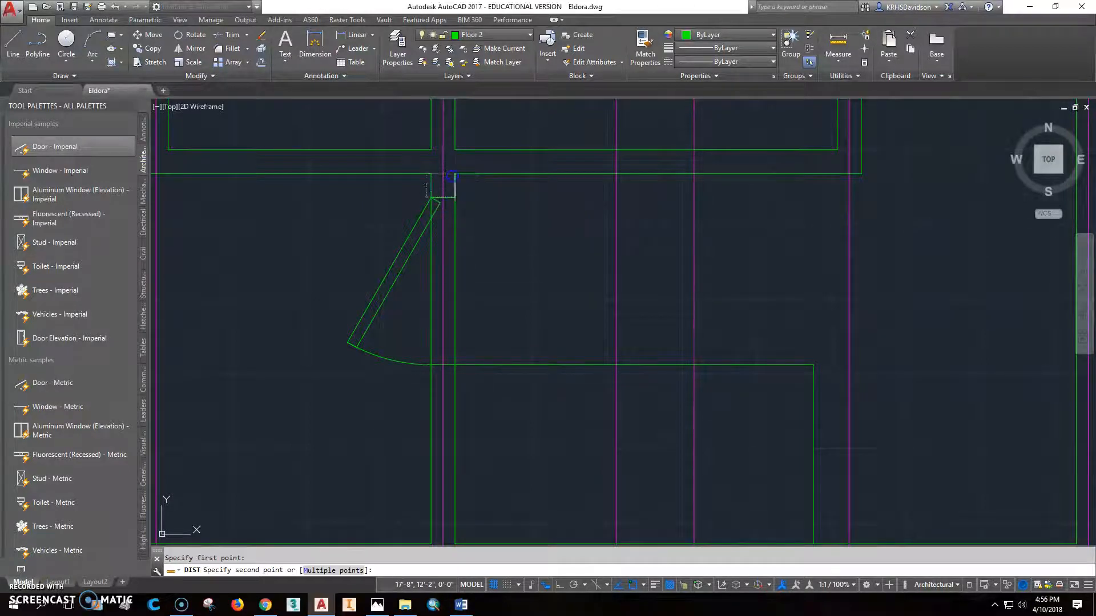
Step: Try to move the door 2" toward the wall corner without ortho, and undo that move
left_click(150, 35)
left_click(398, 278)
key("Return")
left_click(581, 324)
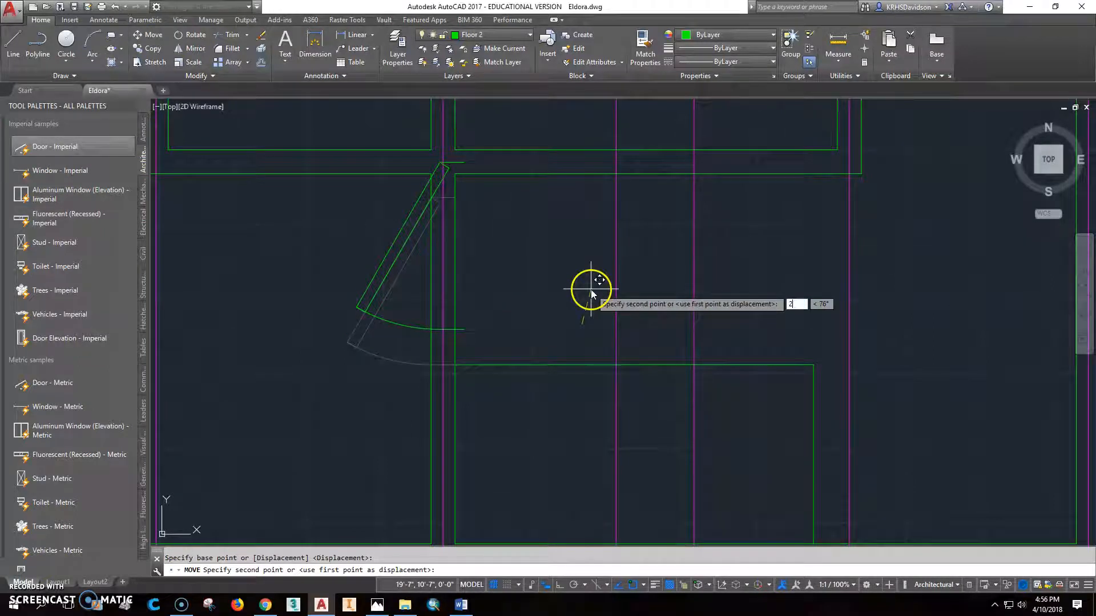
type("2\"")
key("Return")
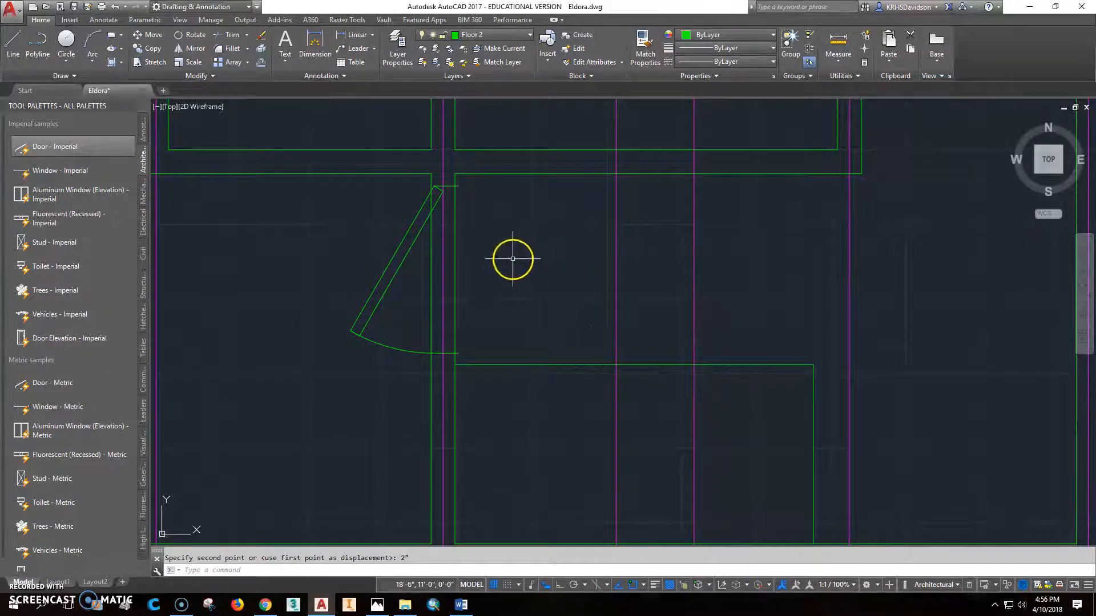
left_click(116, 6)
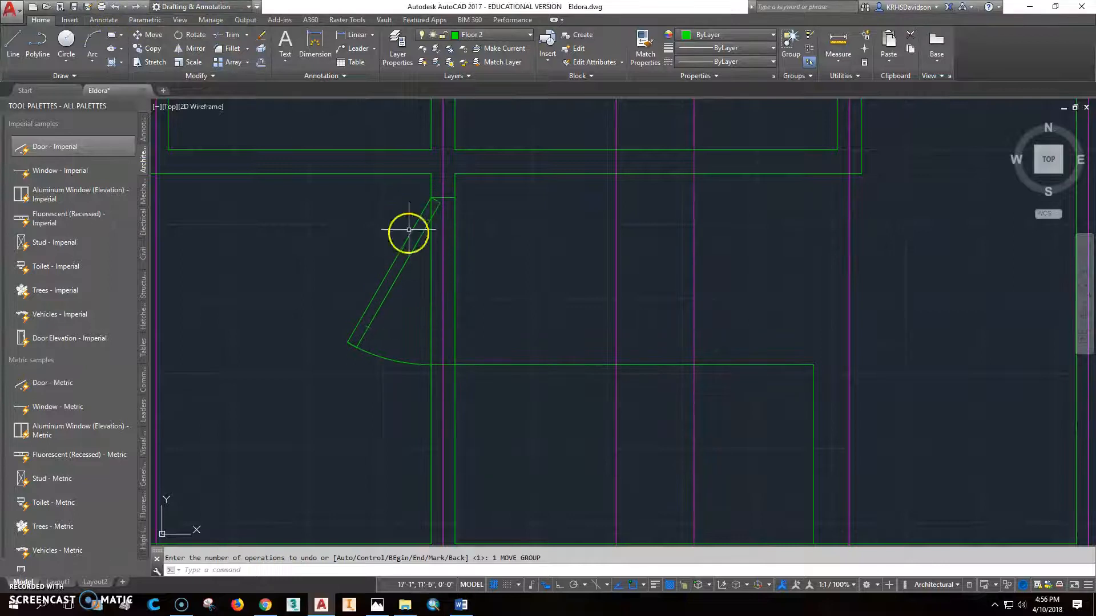
Step: Move the door straight up 2" with ortho on, toward the wall corner above
left_click(157, 39)
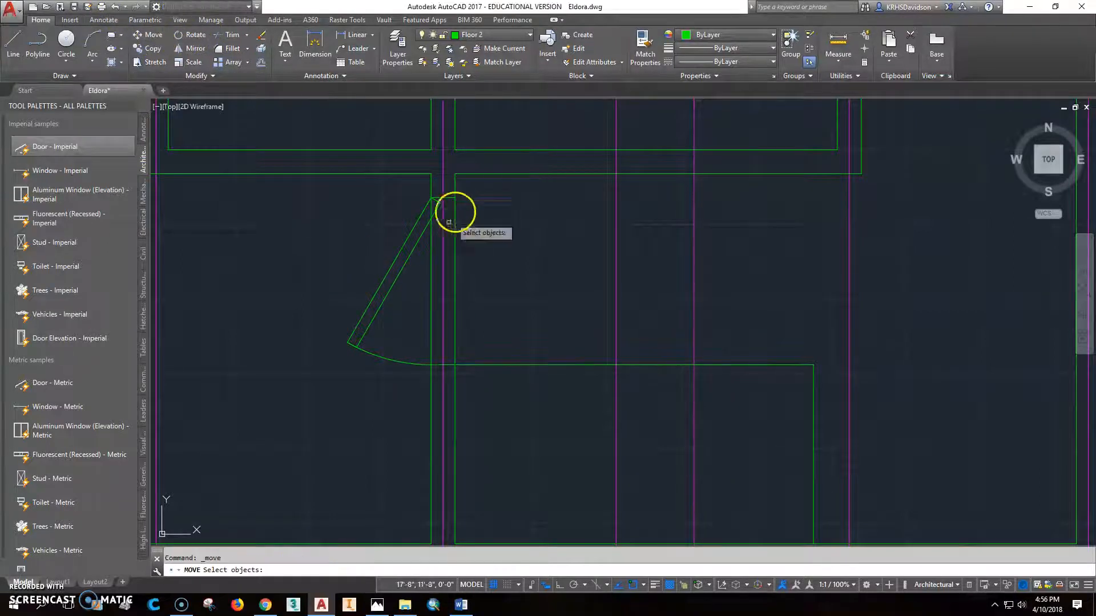
left_click(420, 235)
key("Return")
left_click(559, 306)
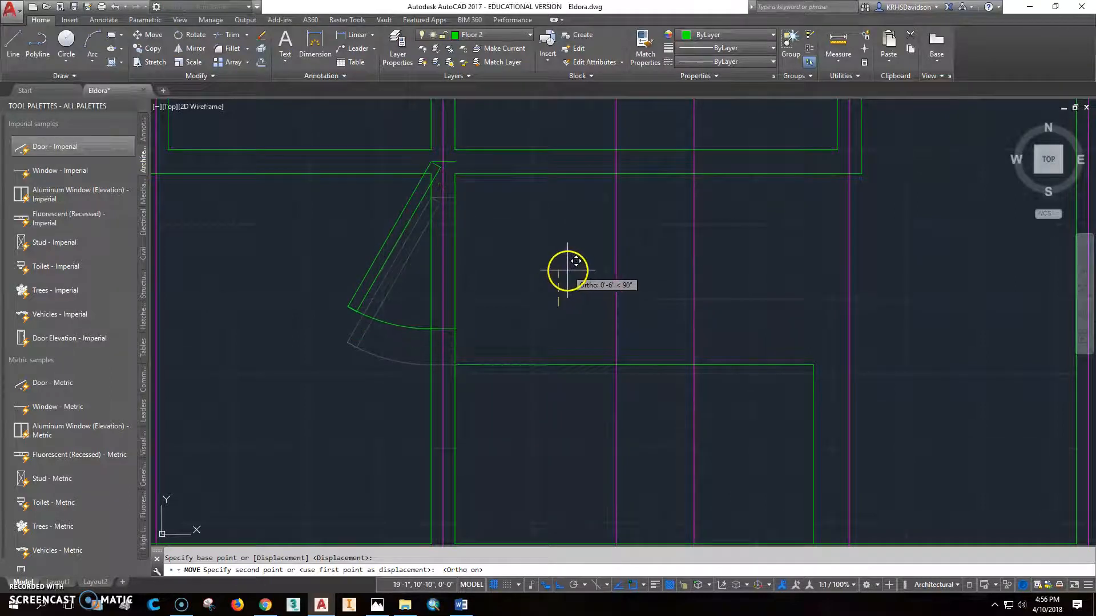
type("2")
key("Return")
scroll(522, 247, "down", 1)
scroll(587, 348, "down", 1)
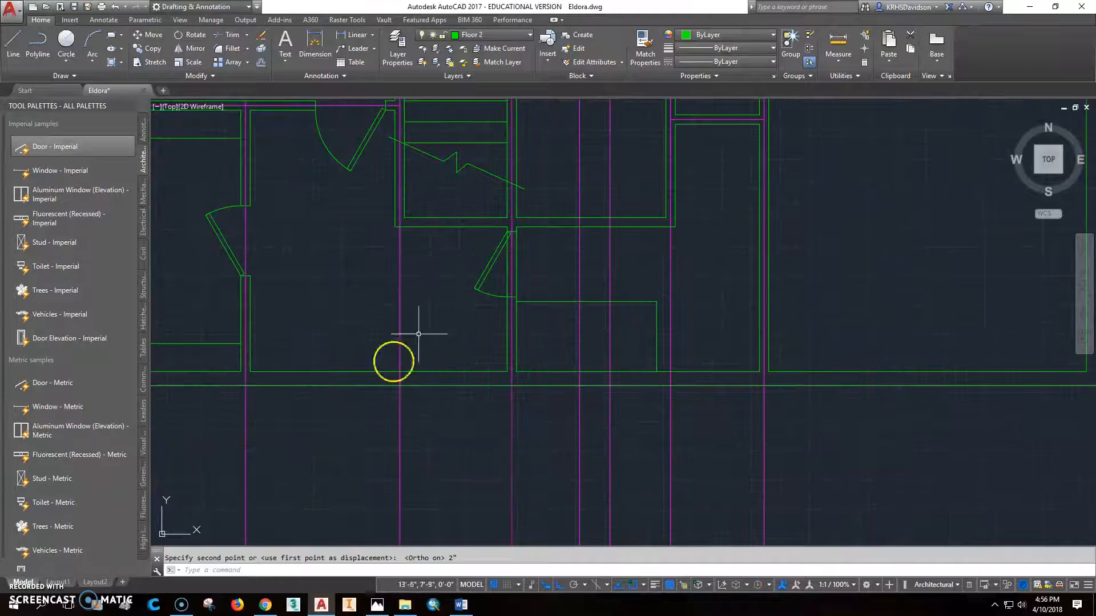
Step: Check the door's swing in the reference plan and flip the door to open into the spa room
left_click(377, 606)
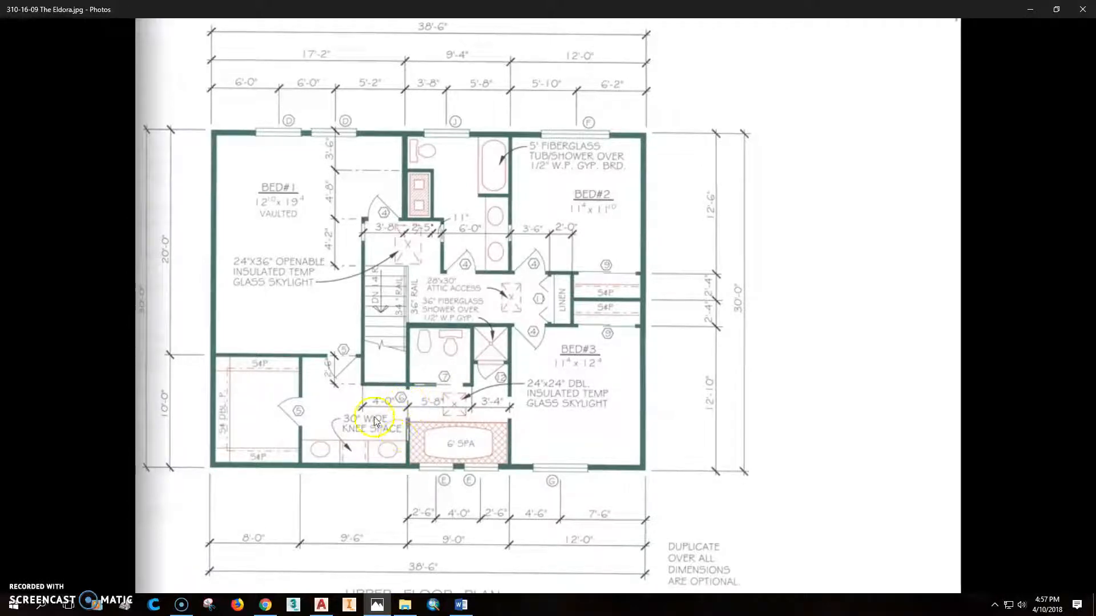
left_click(321, 609)
left_click(500, 256)
left_click(536, 264)
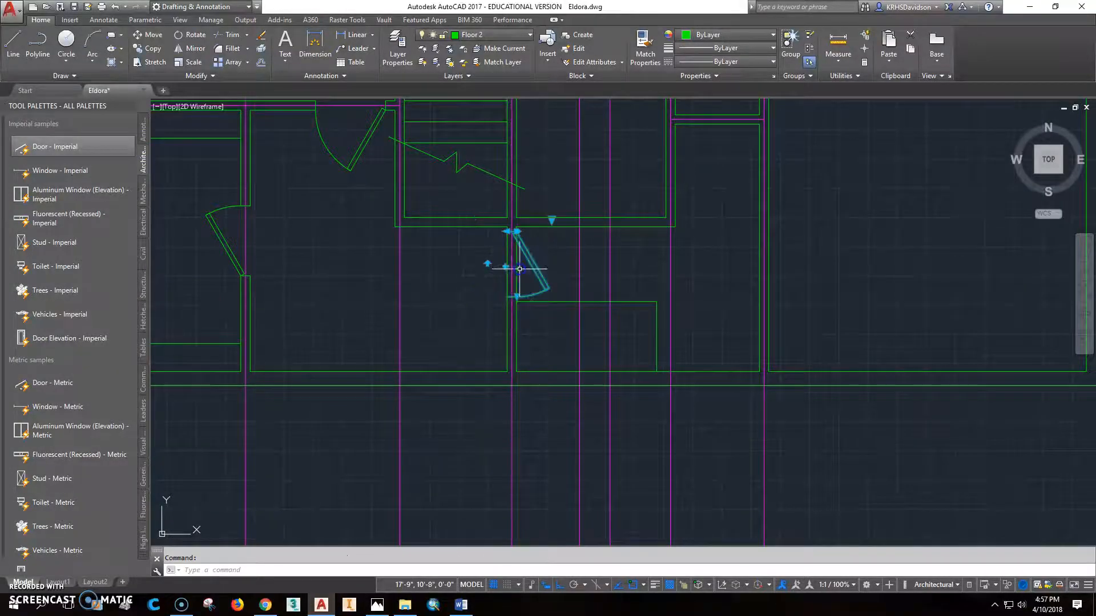
scroll(531, 262, "up", 4)
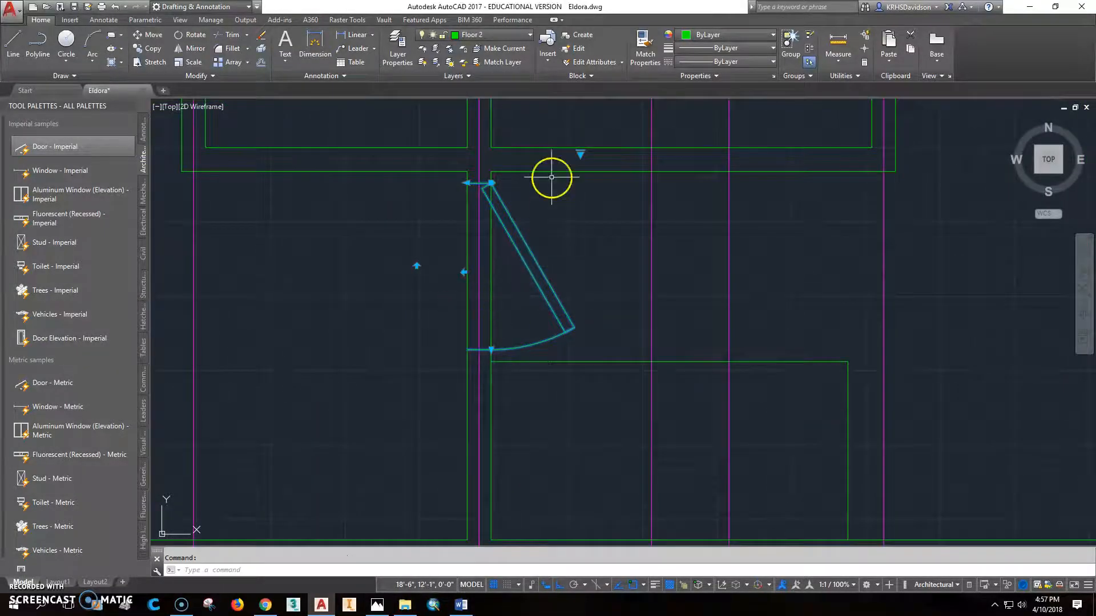
key("Escape")
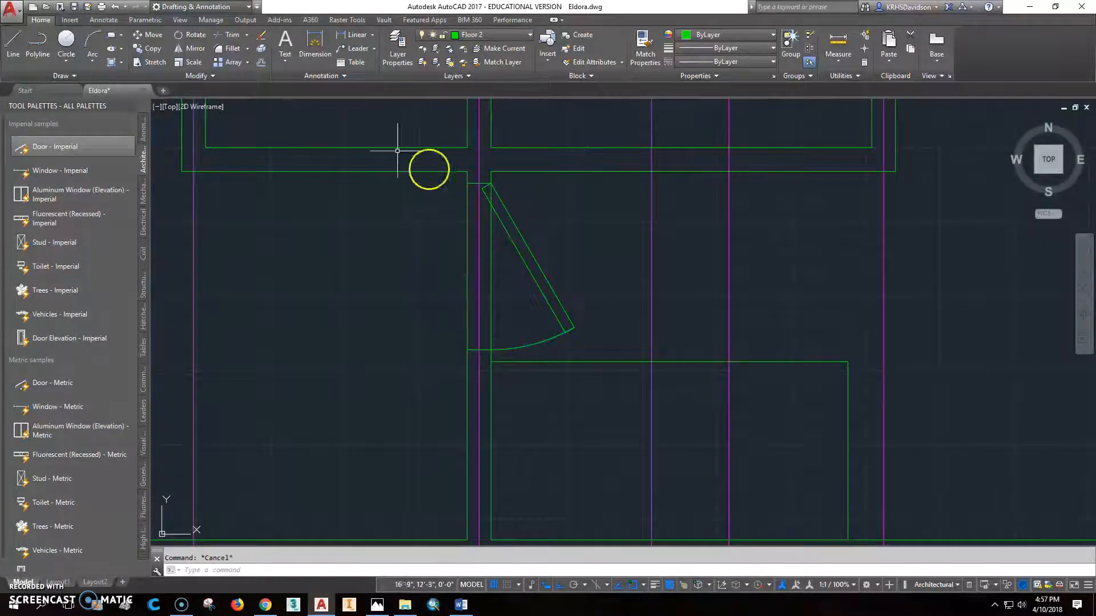
Step: Trim both wall lines between the two jambs of the spa room door
left_click(231, 35)
left_click(471, 183)
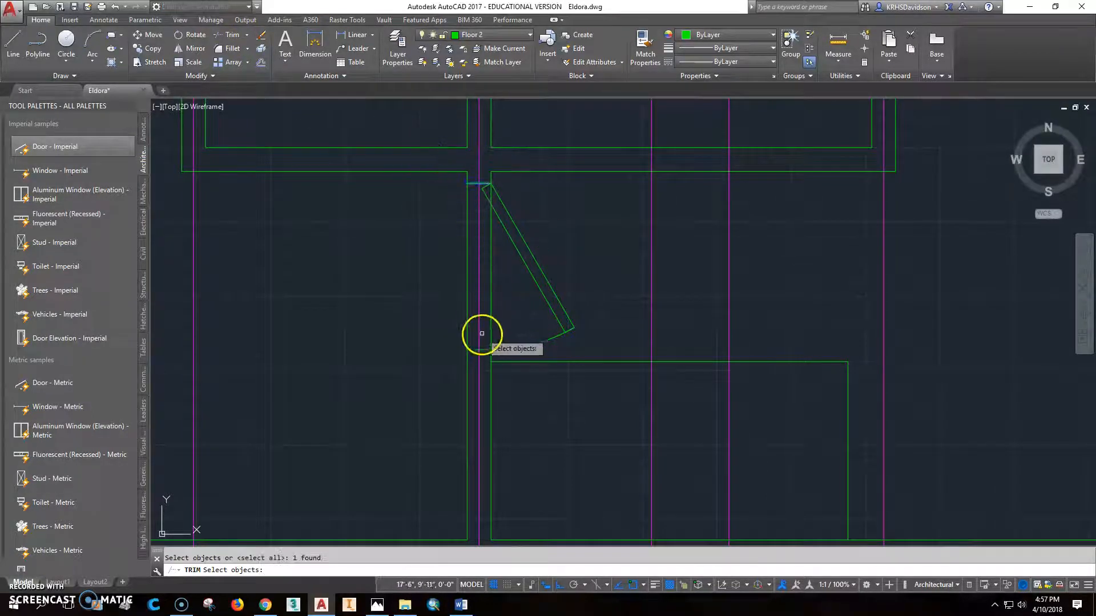
key("Return")
left_click(469, 314)
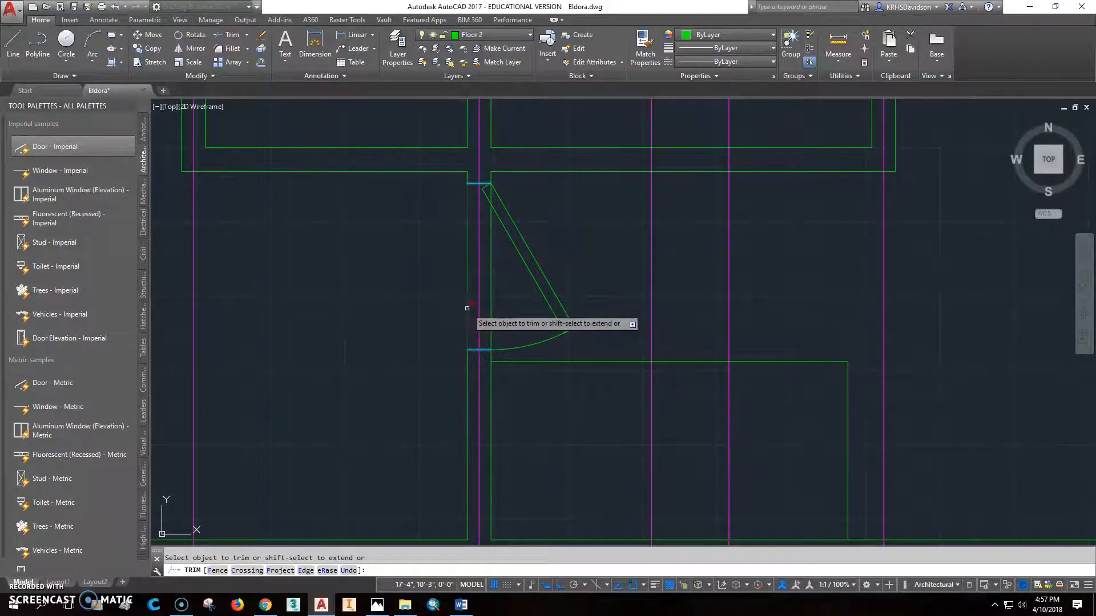
left_click(490, 306)
scroll(490, 307, "down", 1)
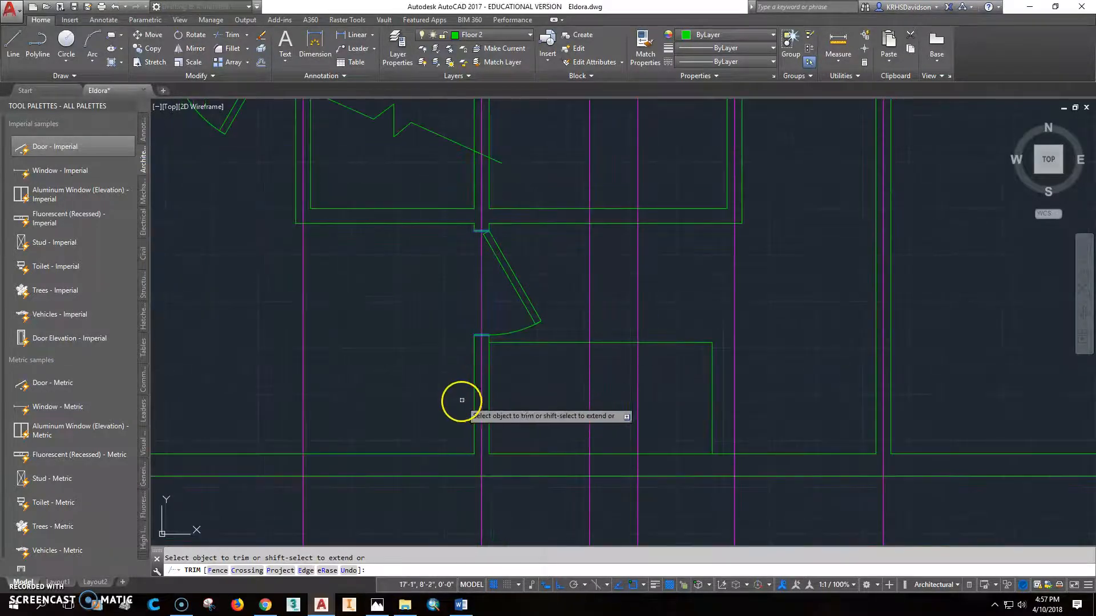
scroll(413, 362, "down", 1)
key("Escape")
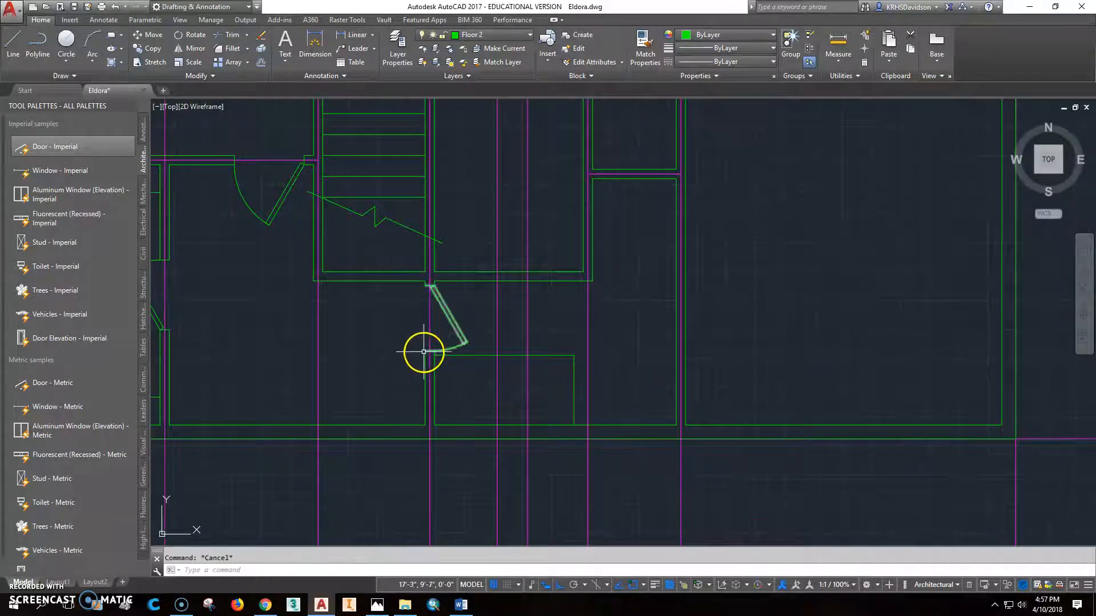
Step: Offset the bottom inner wall line of the vanity room 24" into the room as the counter edge
scroll(428, 359, "down", 2)
scroll(447, 403, "up", 2)
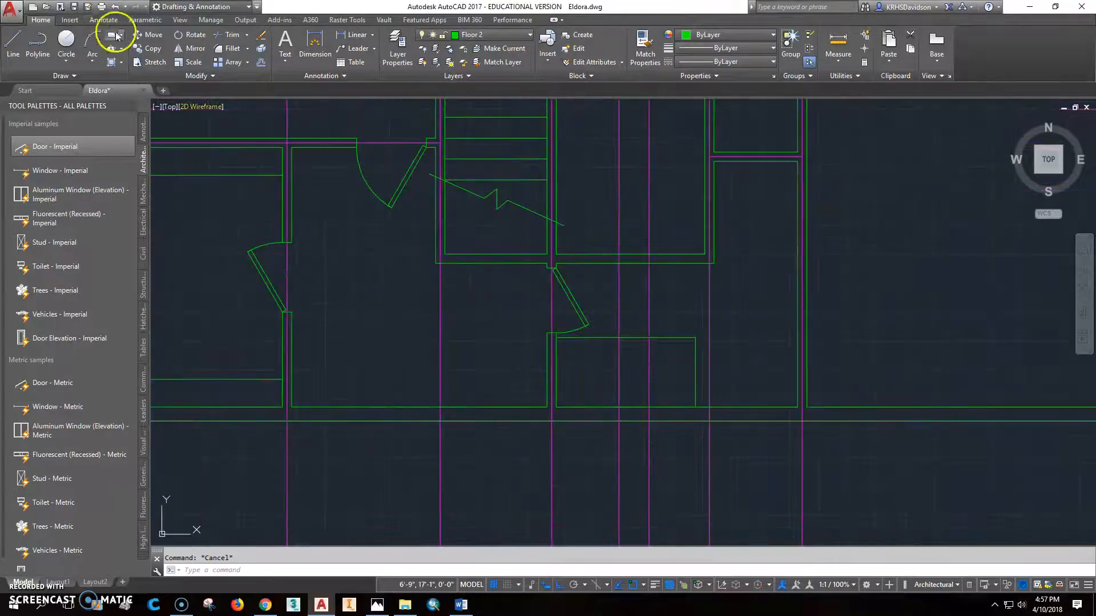
left_click(260, 66)
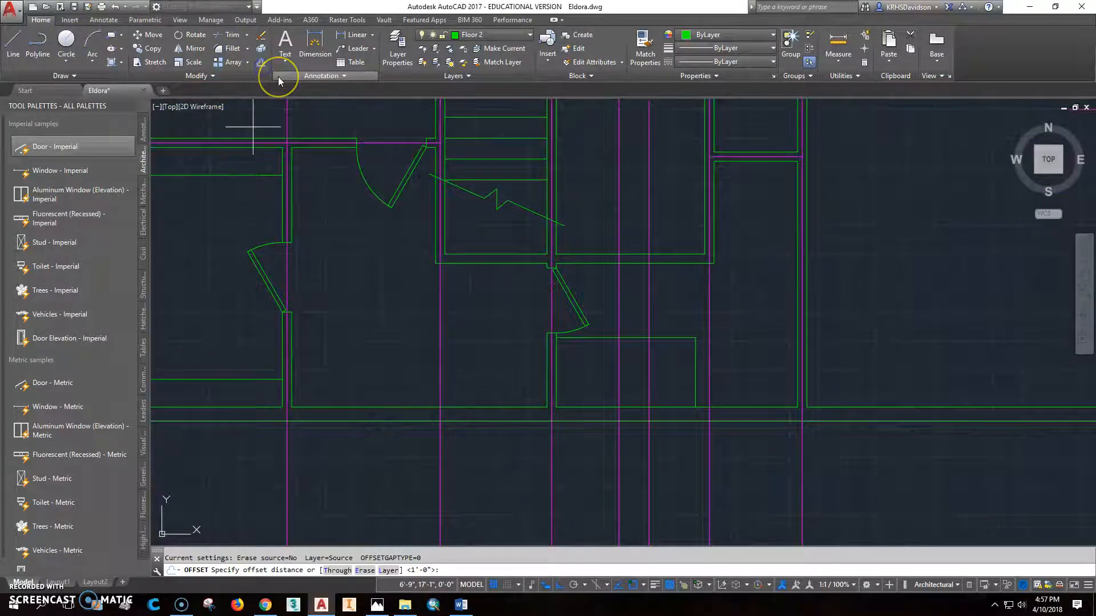
type("24\"")
key("Return")
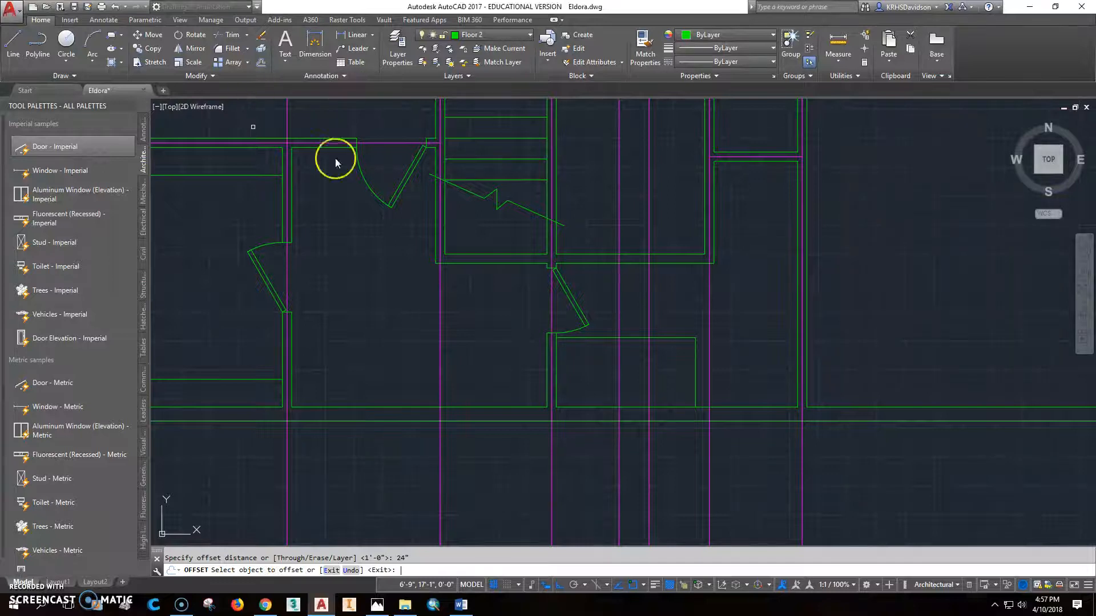
left_click(477, 407)
key("Escape")
Step: Draw a horizontal elliptical sink in the right half of the vanity counter, with a vertical half-axis of about 9"
left_click(111, 49)
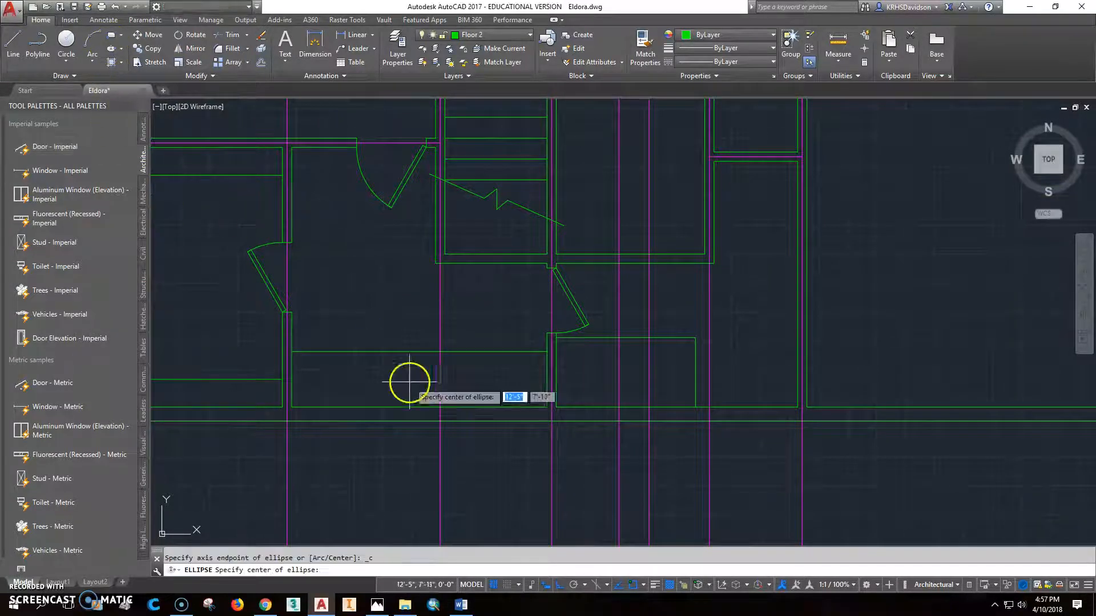
left_click(486, 378)
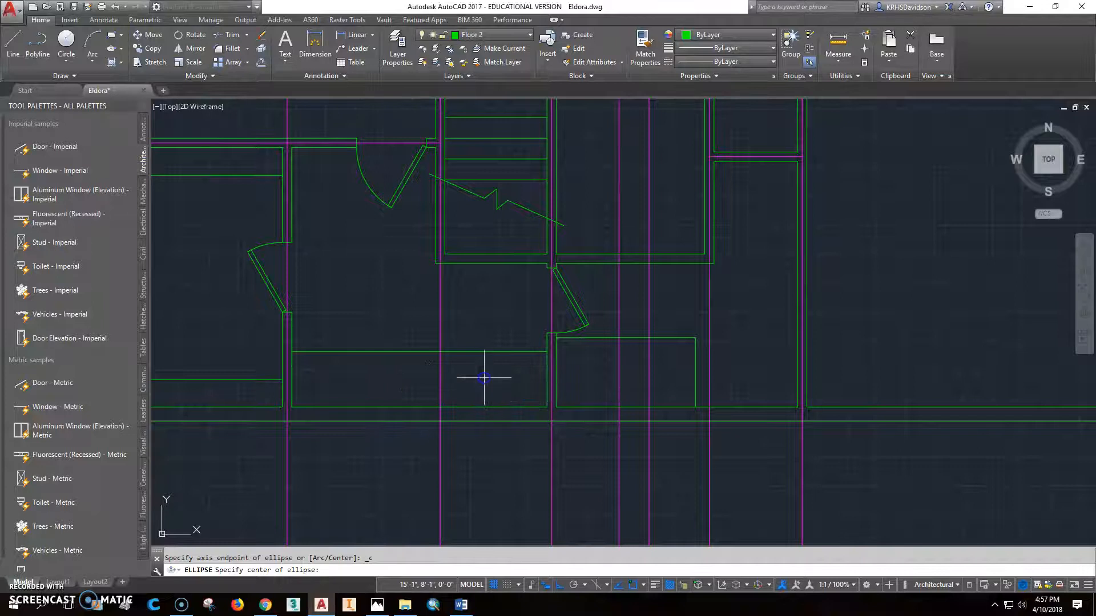
left_click(513, 381)
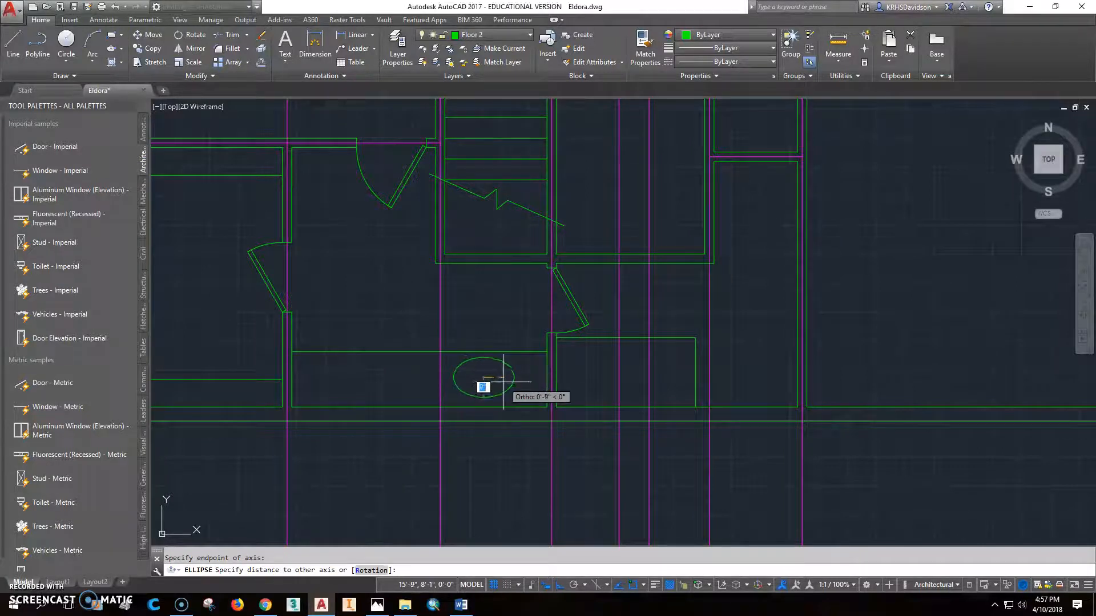
left_click(502, 381)
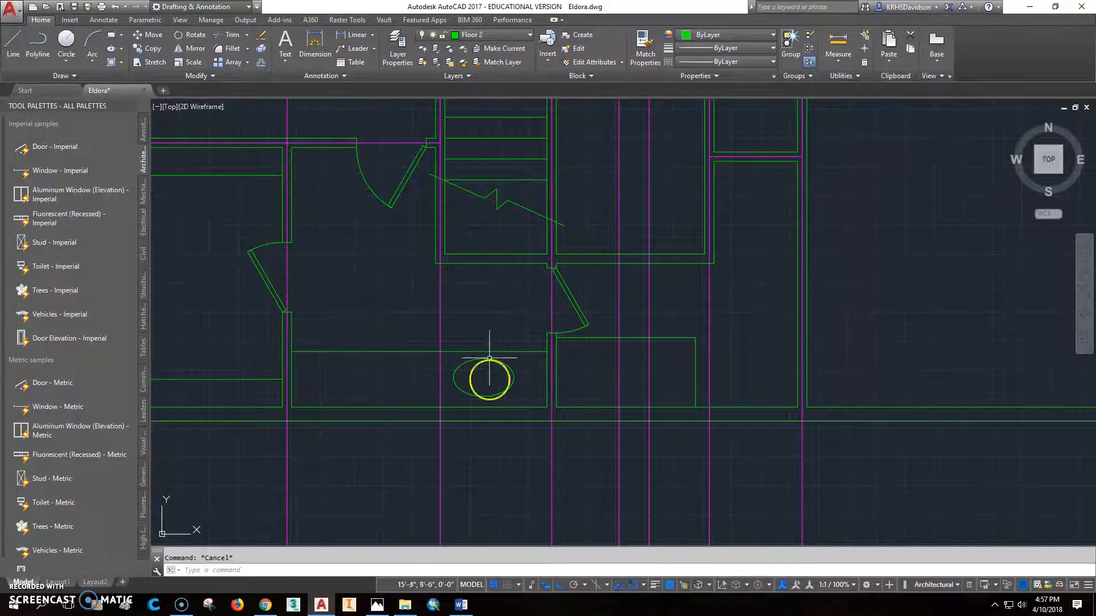
Step: Mirror the sink ellipse about a vertical line through the counter edge's midpoint, keeping the original
left_click(195, 48)
left_click(477, 359)
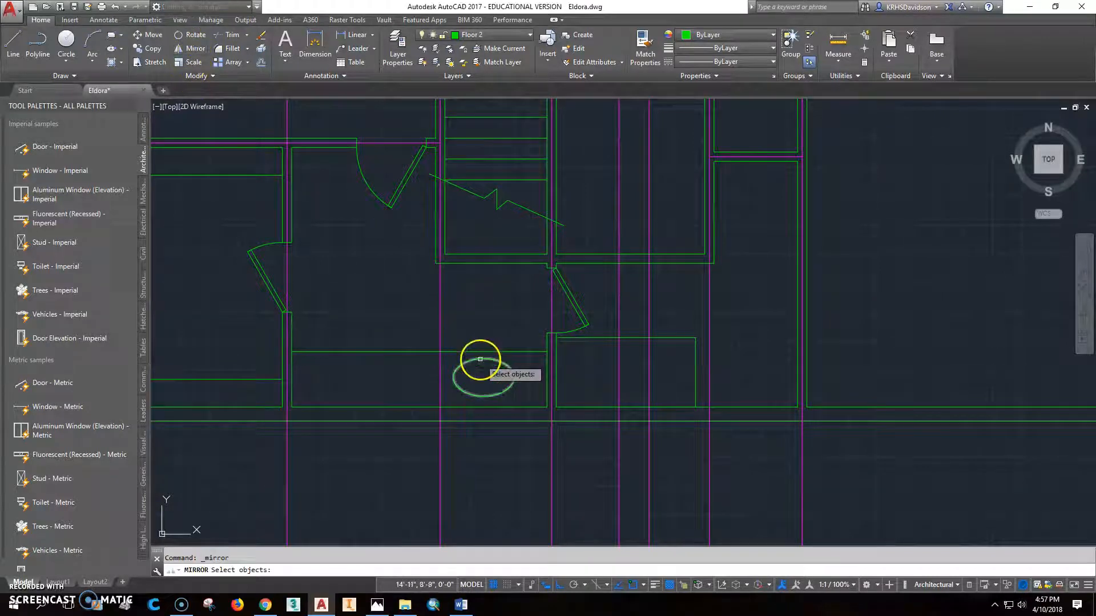
key("Return")
left_click(419, 350)
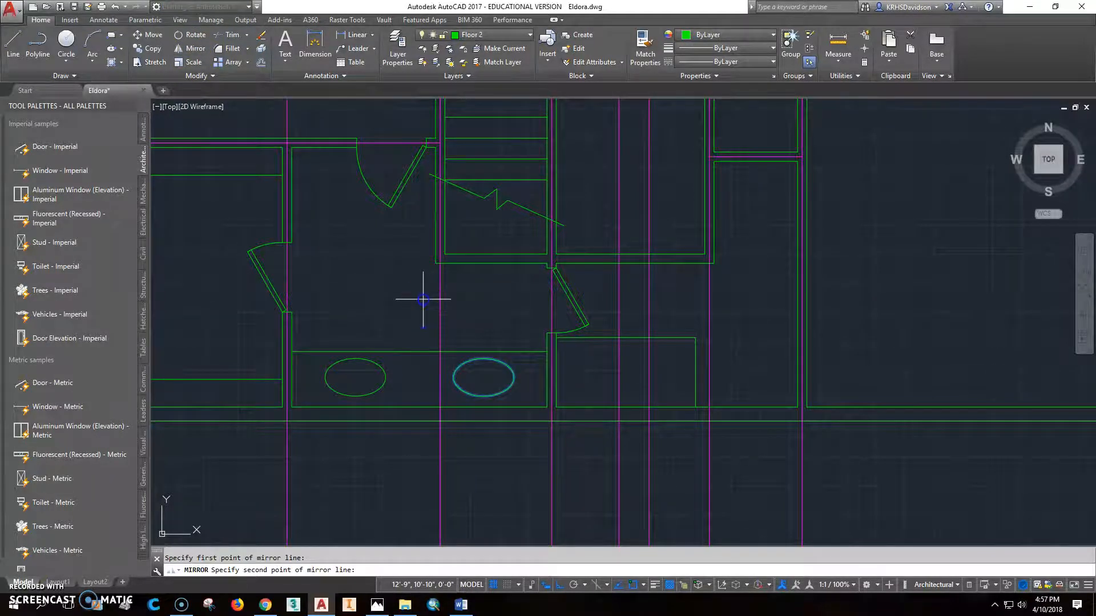
left_click(423, 299)
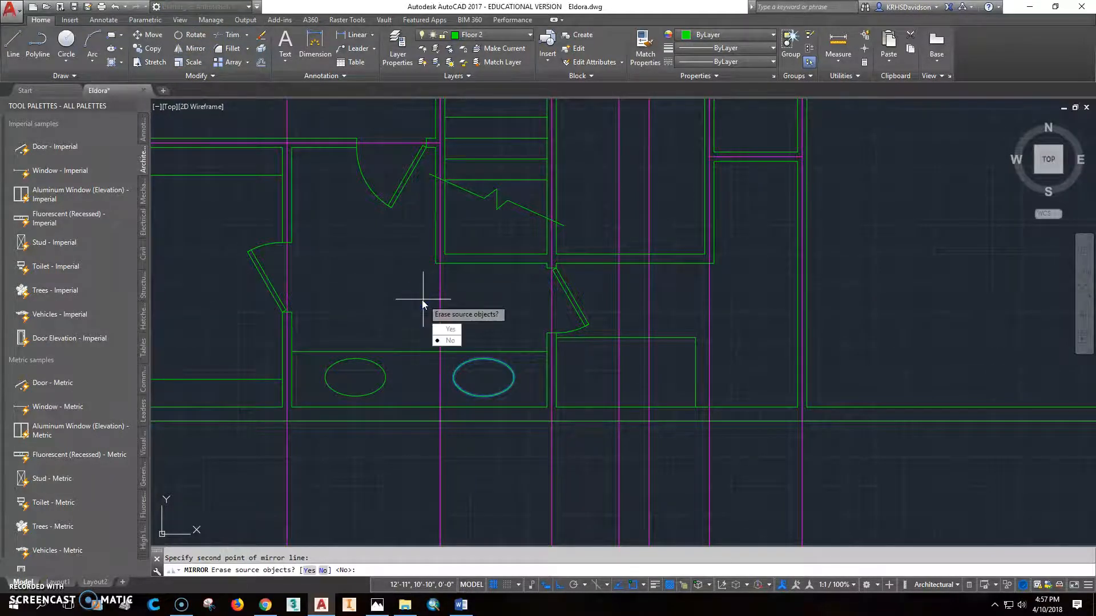
left_click(450, 341)
key("Escape")
scroll(432, 363, "down", 2)
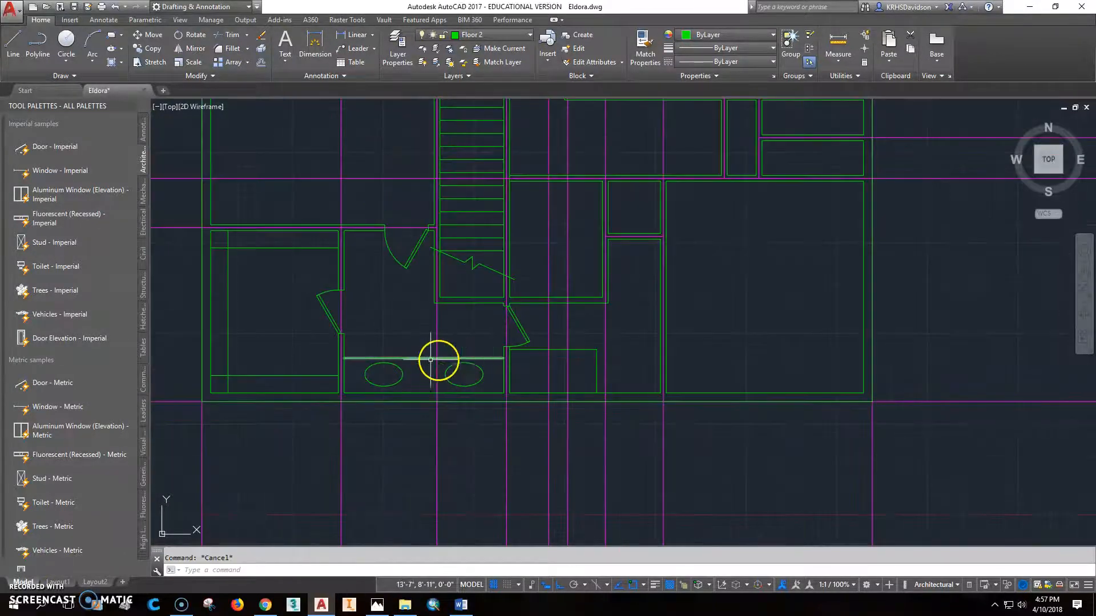
middle_click_drag(430, 359, 401, 348)
middle_click_drag(519, 360, 468, 307)
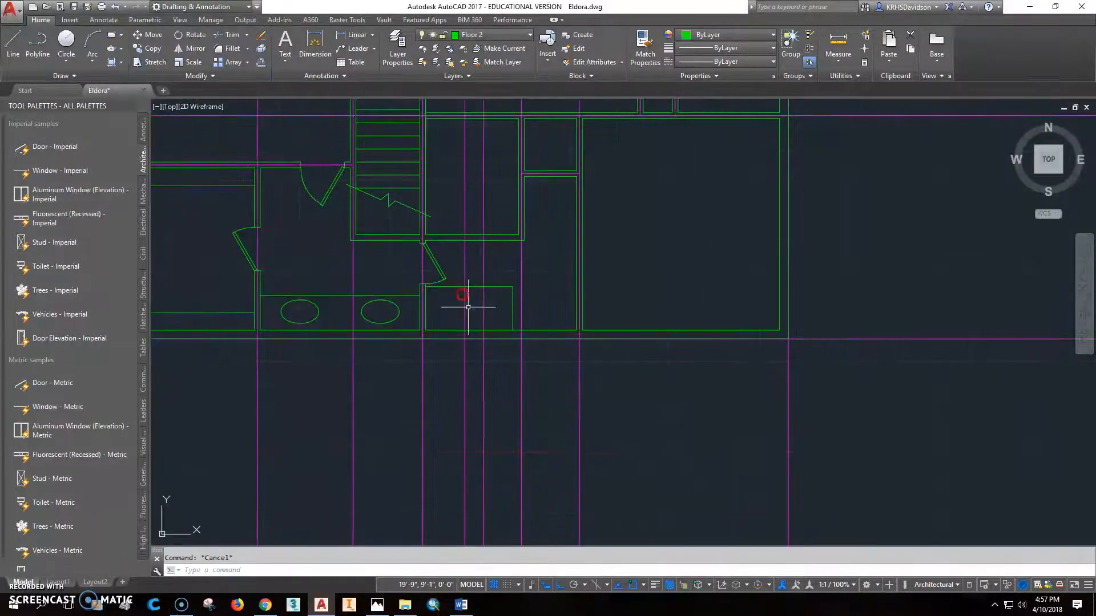
scroll(469, 319, "up", 2)
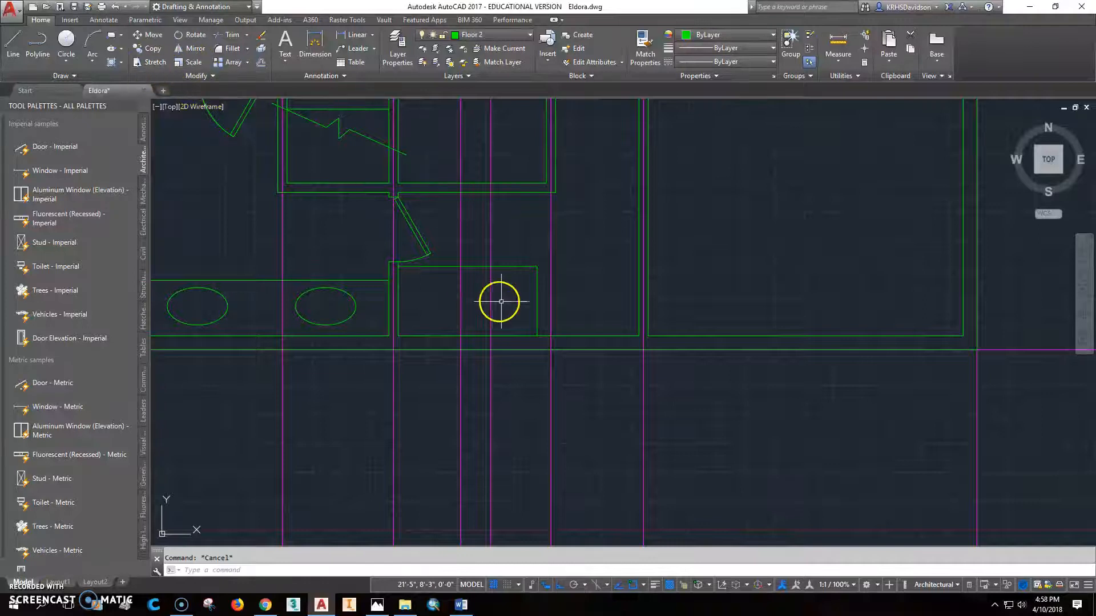
scroll(501, 301, "down", 5)
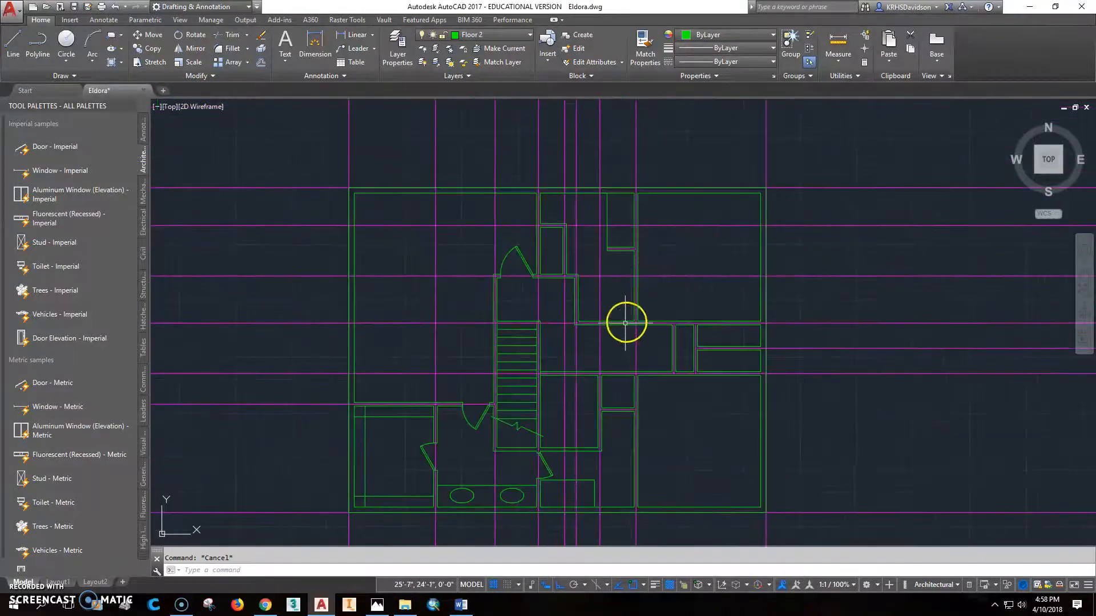
Step: Insert an imperial toilet block in the small room beside the stairs, near its upper wall
middle_click_drag(640, 422, 648, 346)
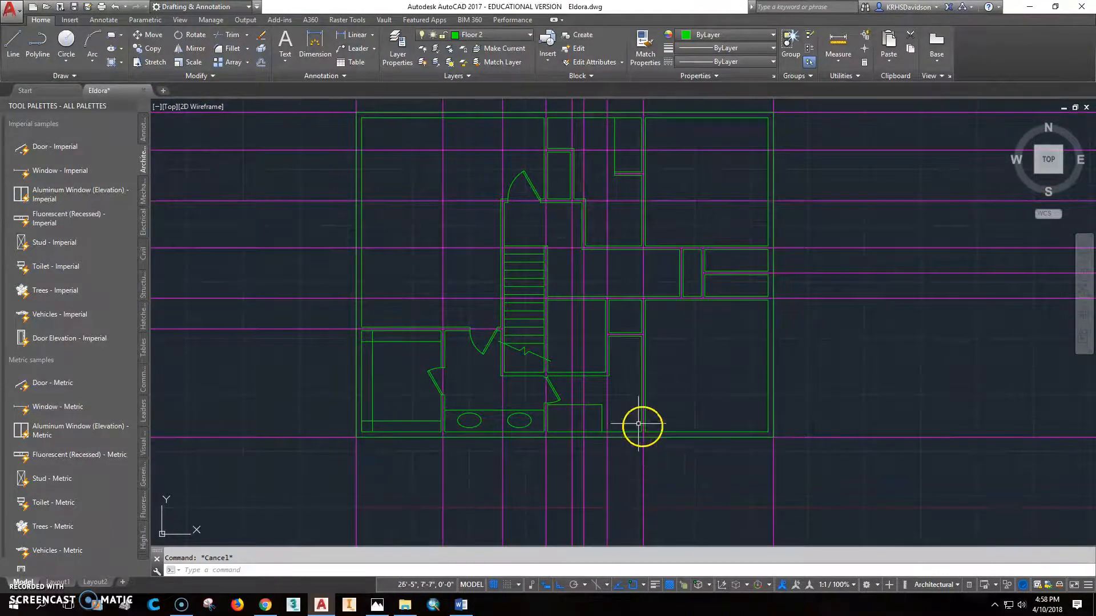
scroll(553, 364, "up", 2)
middle_click_drag(593, 306, 586, 322)
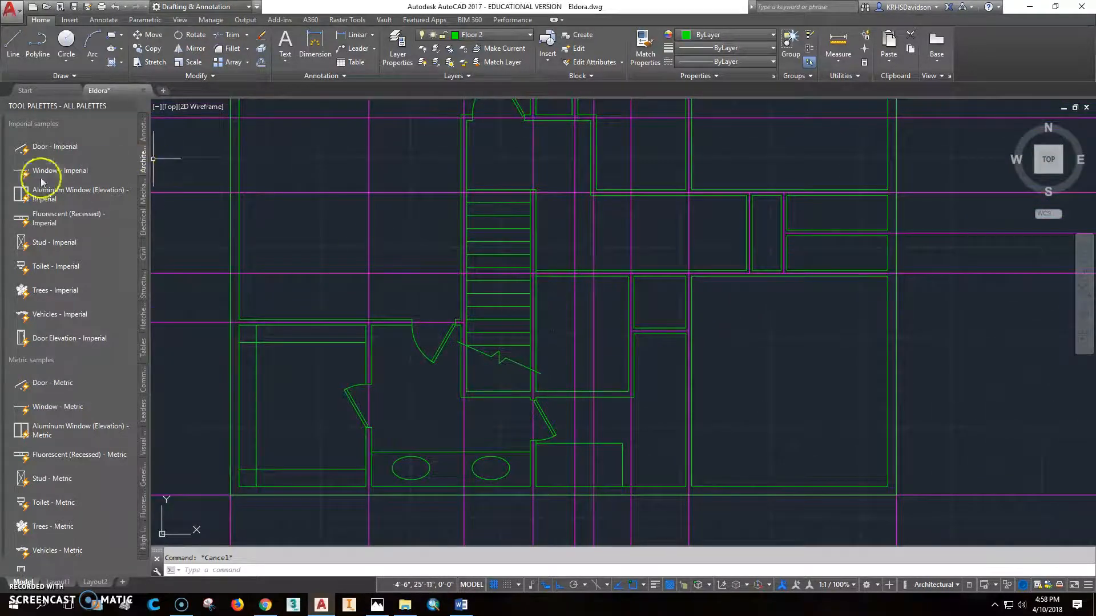
left_click(67, 267)
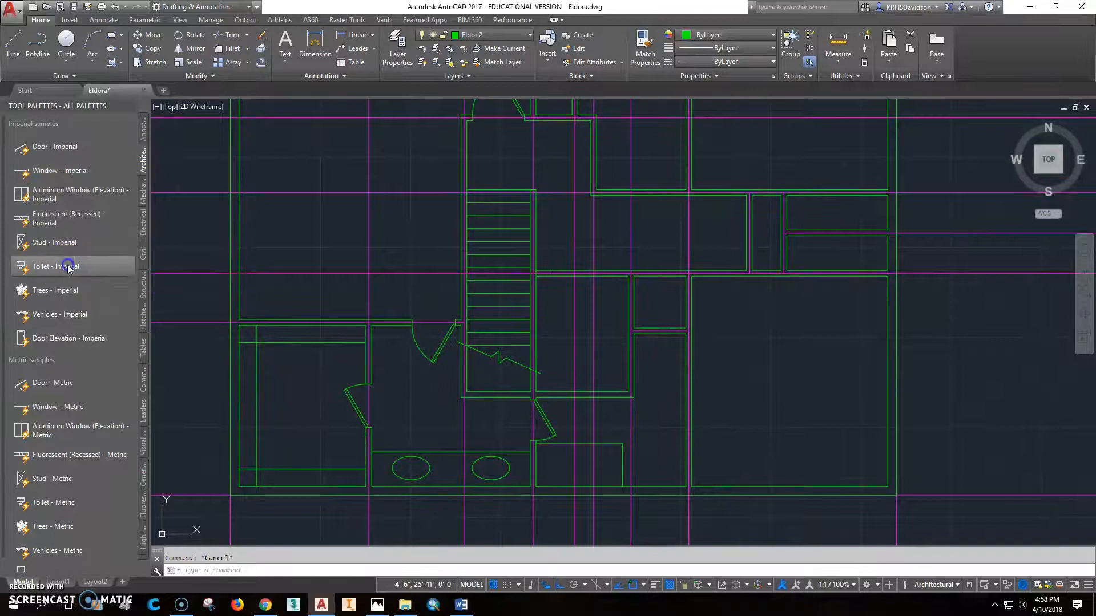
scroll(599, 318, "up", 2)
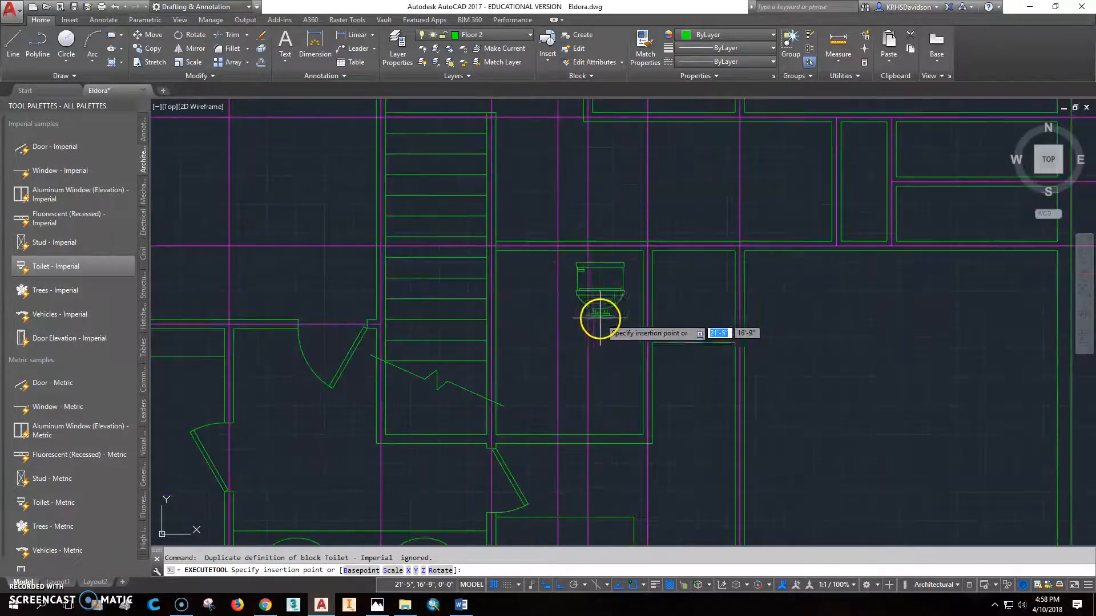
left_click(598, 315)
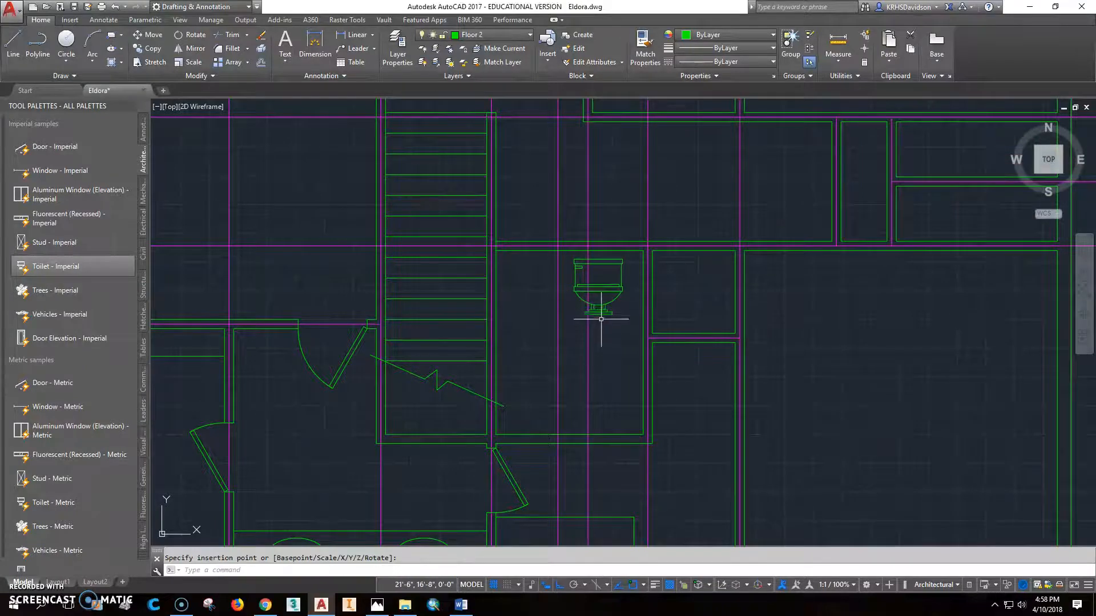
Step: Switch the toilet block's view to Round (Plan)
left_click(599, 303)
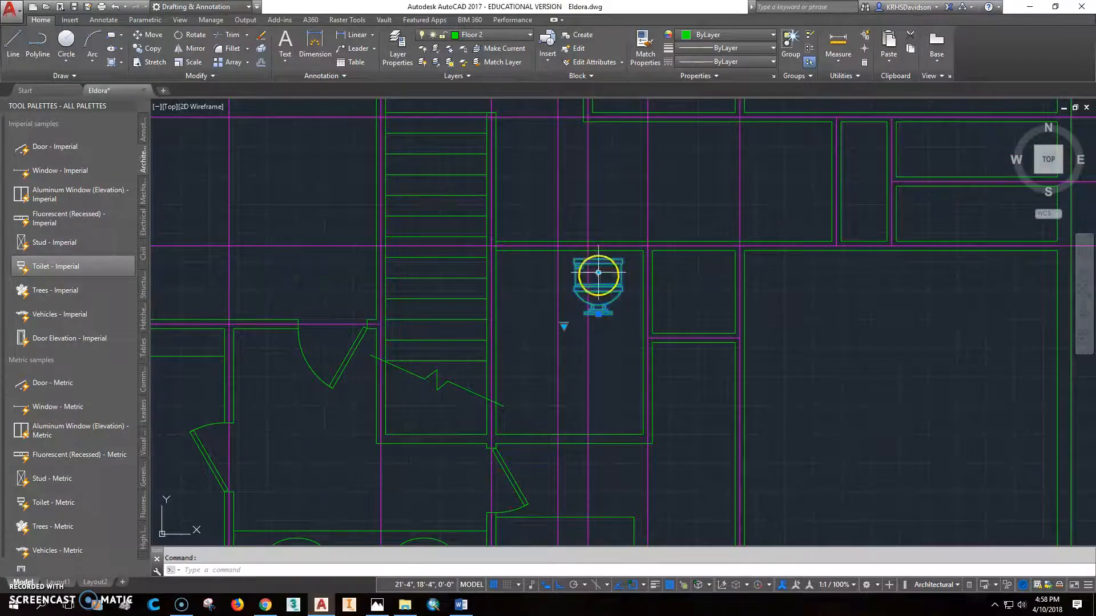
left_click(563, 327)
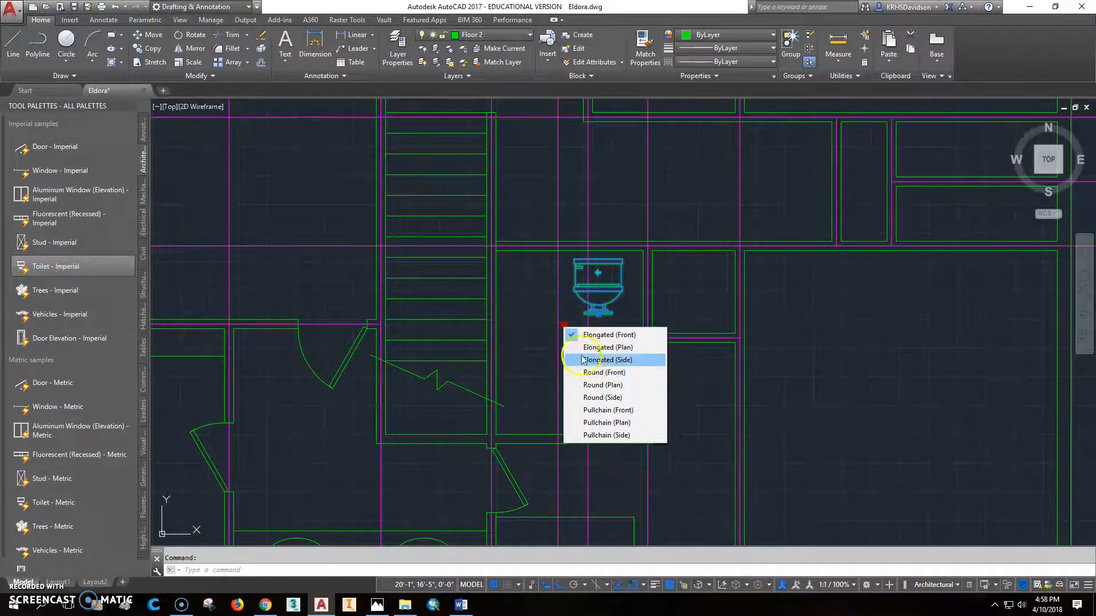
left_click(583, 385)
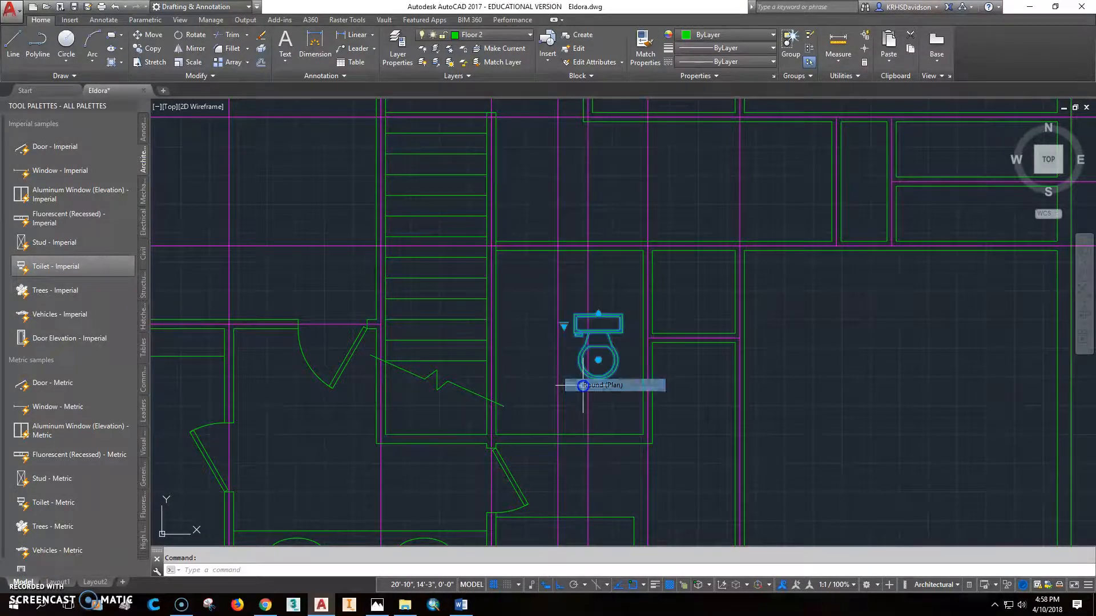
Step: Move the toilet by the back of its tank up against the room's upper wall, using a perpendicular snap
left_click(599, 315)
right_click(600, 266, "shift")
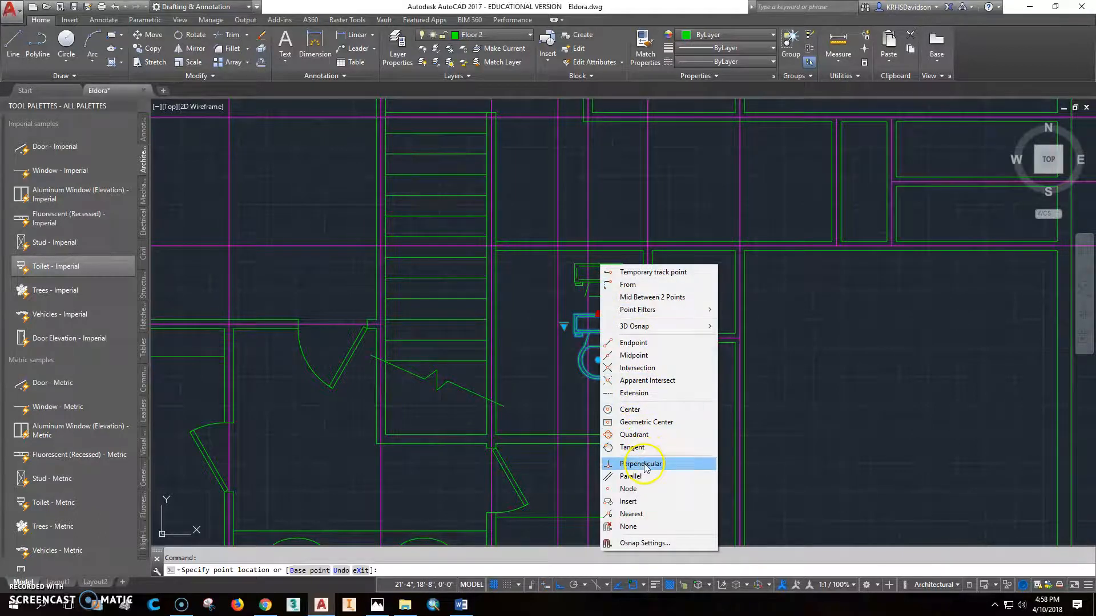
left_click(646, 467)
left_click(605, 258)
key("Escape")
Step: Check the toilet room door in the reference plan and insert an imperial door on that room's lower wall, near its right corner
scroll(596, 348, "down", 3)
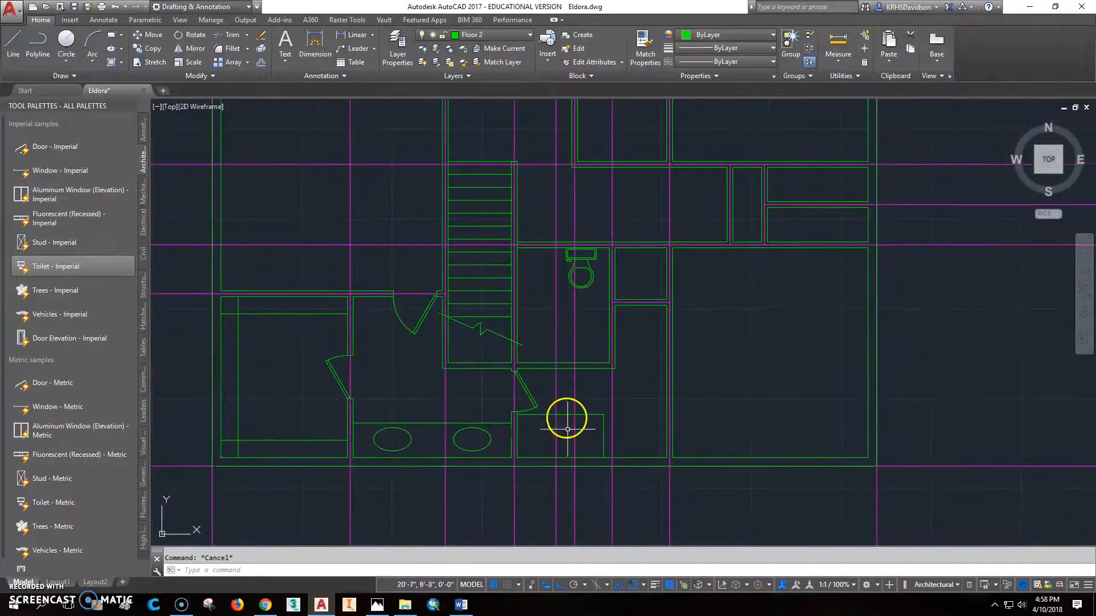
scroll(567, 429, "up", 2)
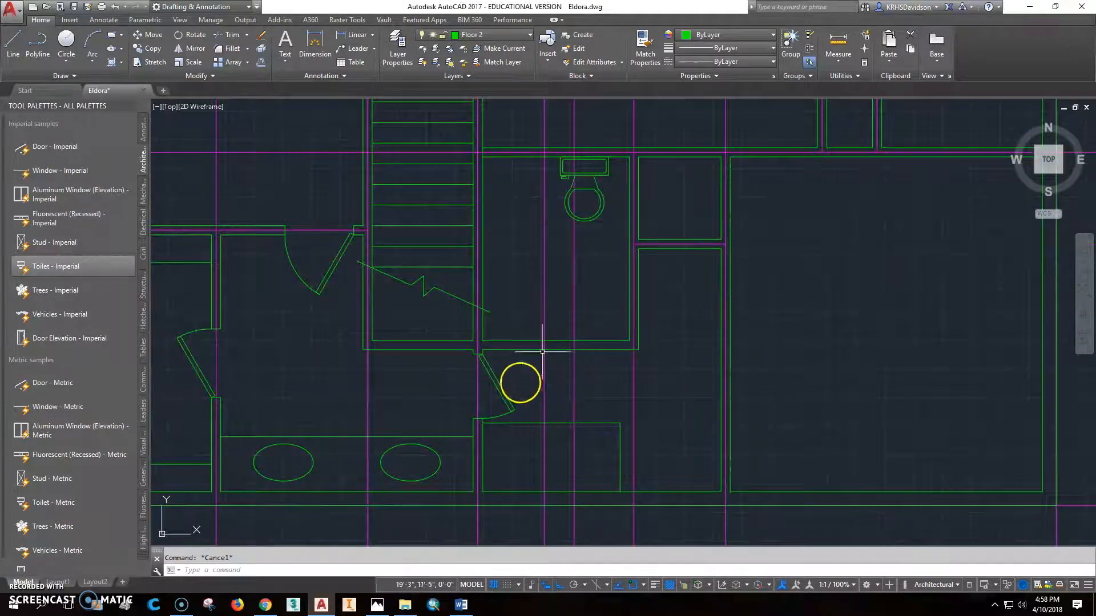
left_click(376, 604)
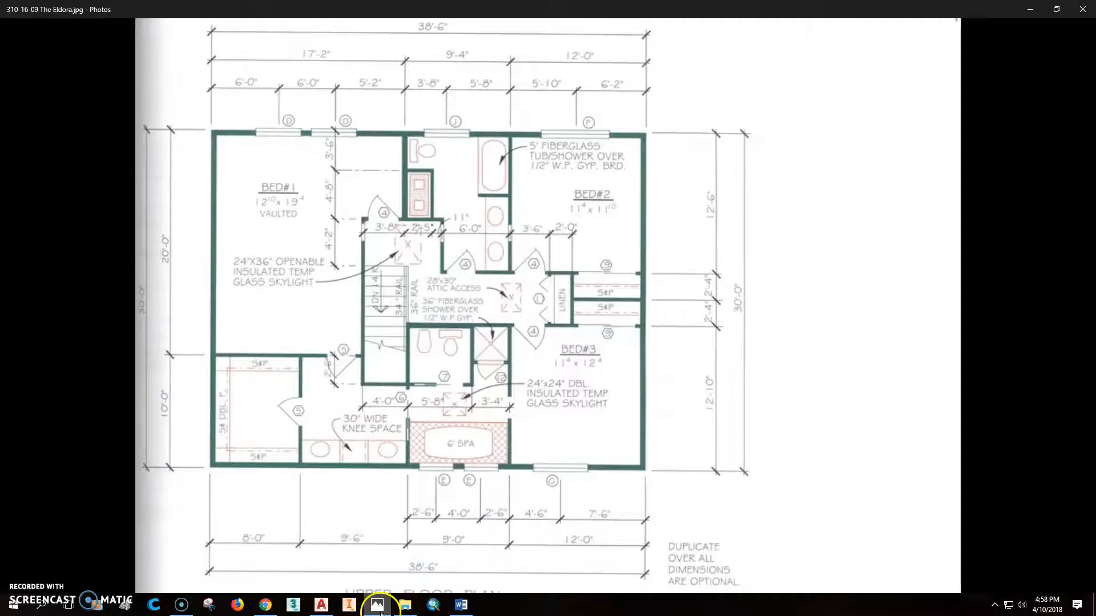
mouse_move(318, 609)
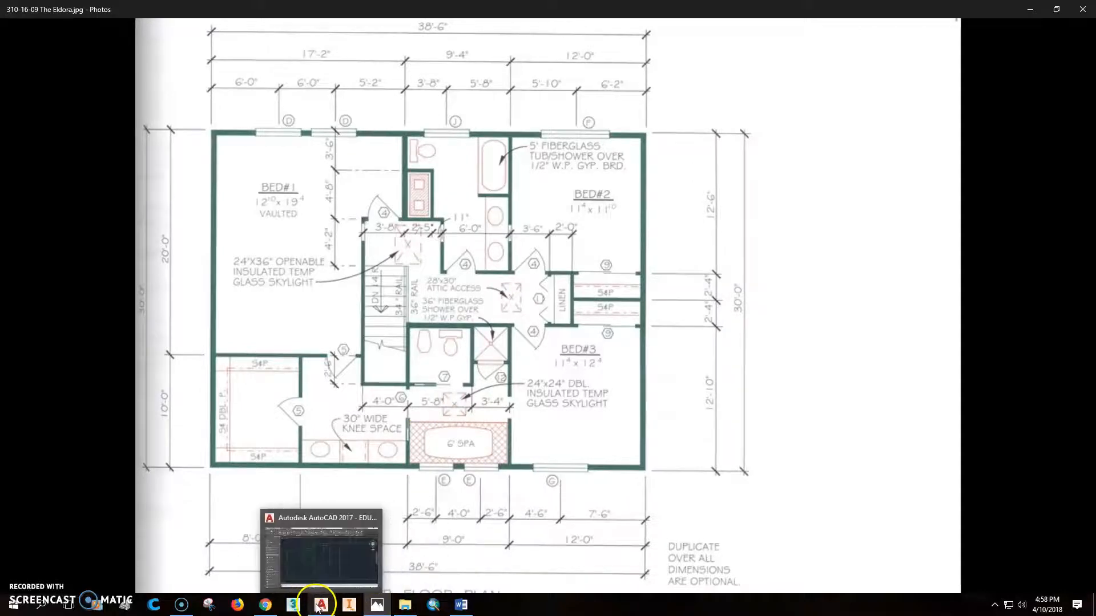
left_click(325, 533)
middle_click_drag(606, 386, 532, 388)
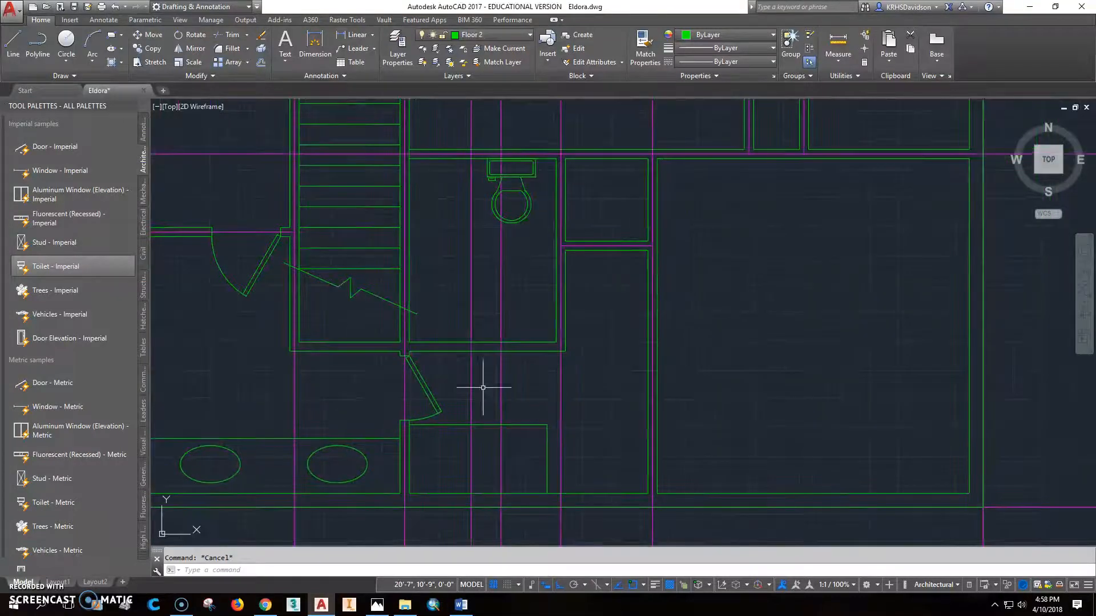
left_click(55, 147)
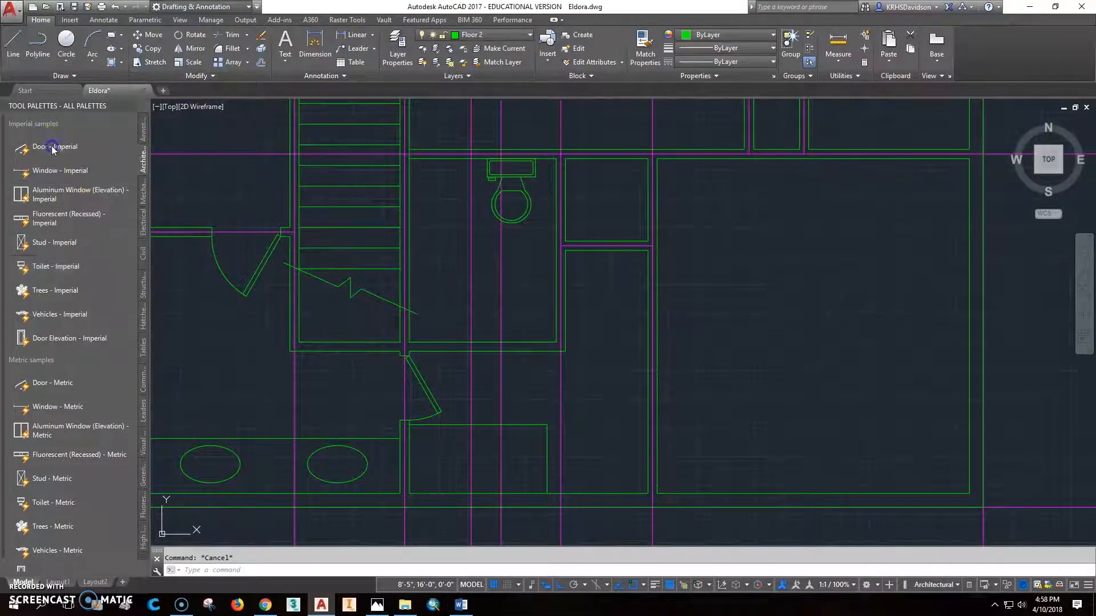
left_click(549, 350)
Step: Fit the new door's frame depth to the wall thickness and set its swing to Open 60º
scroll(571, 353, "up", 4)
left_click(510, 321)
left_click(510, 315)
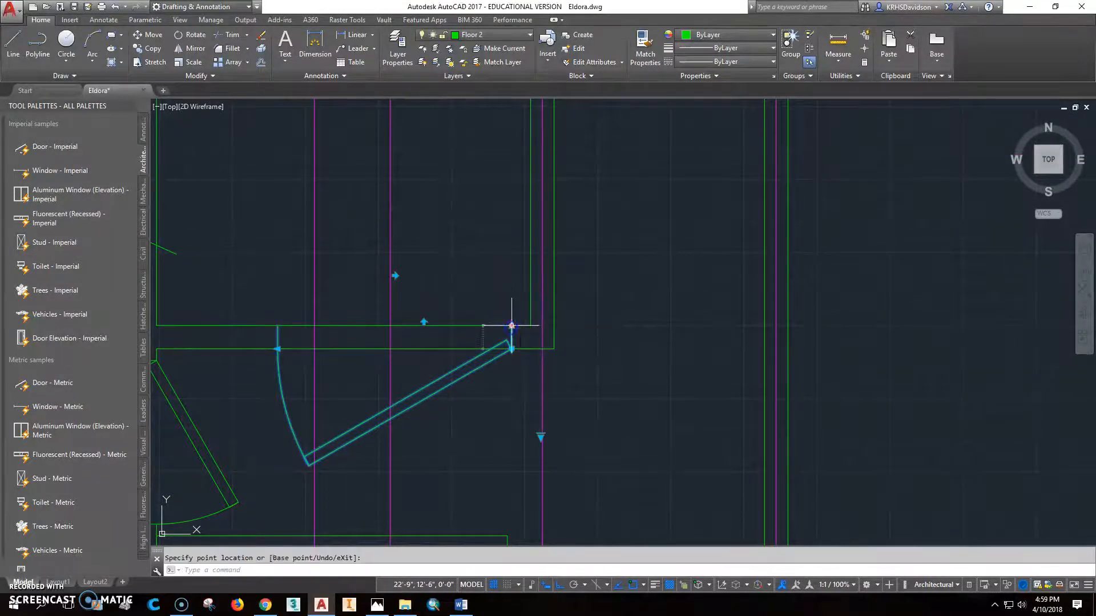
left_click(541, 438)
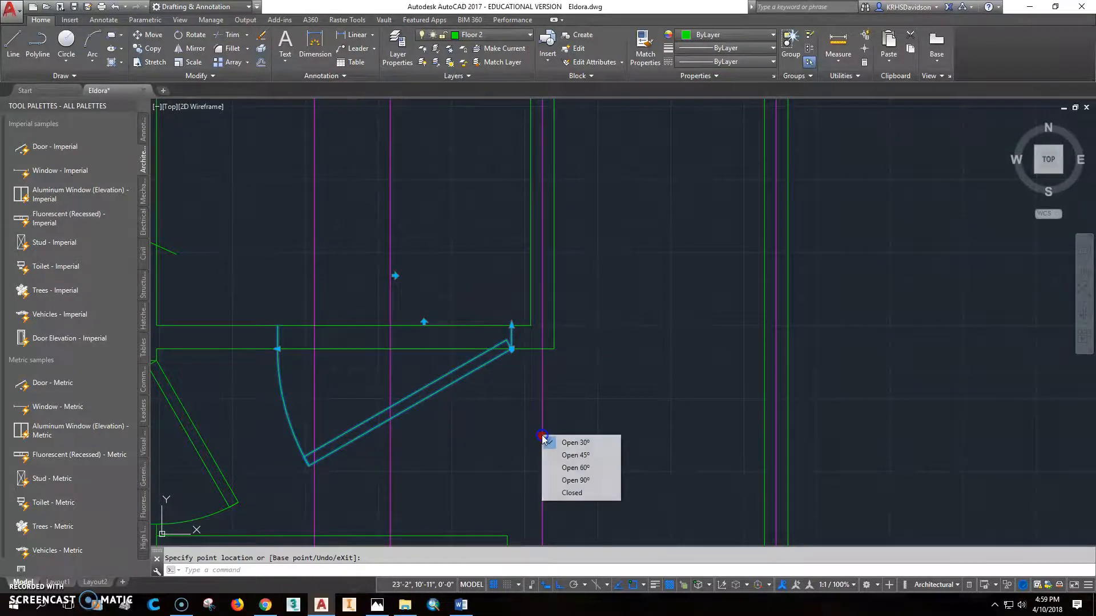
left_click(574, 467)
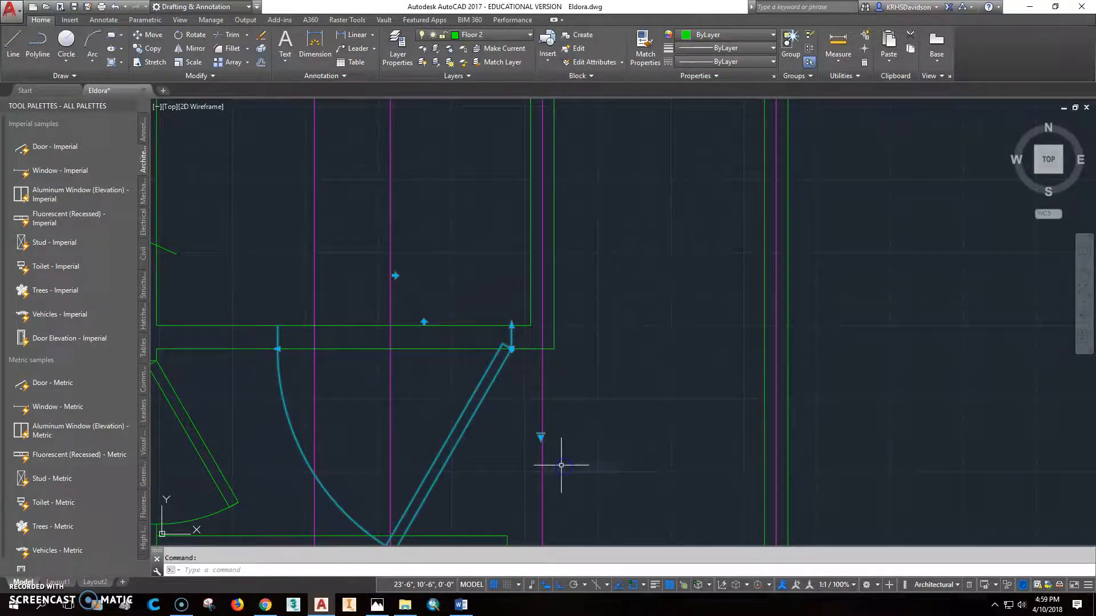
Step: Reduce the door's width to the second-narrowest preset size and flip it to swing into the toilet room
left_click(278, 349)
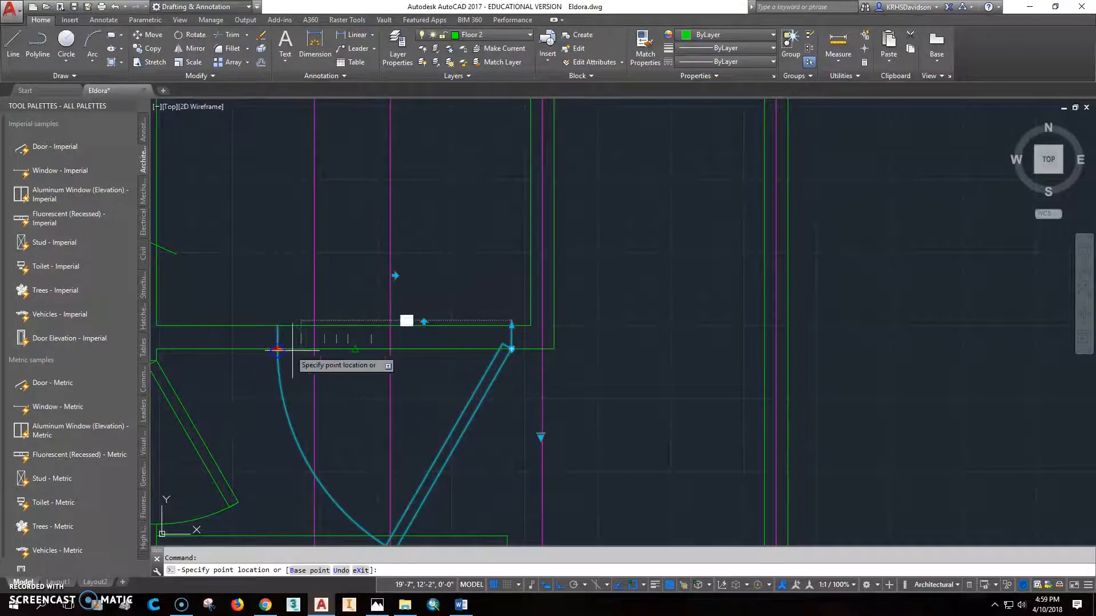
left_click(348, 352)
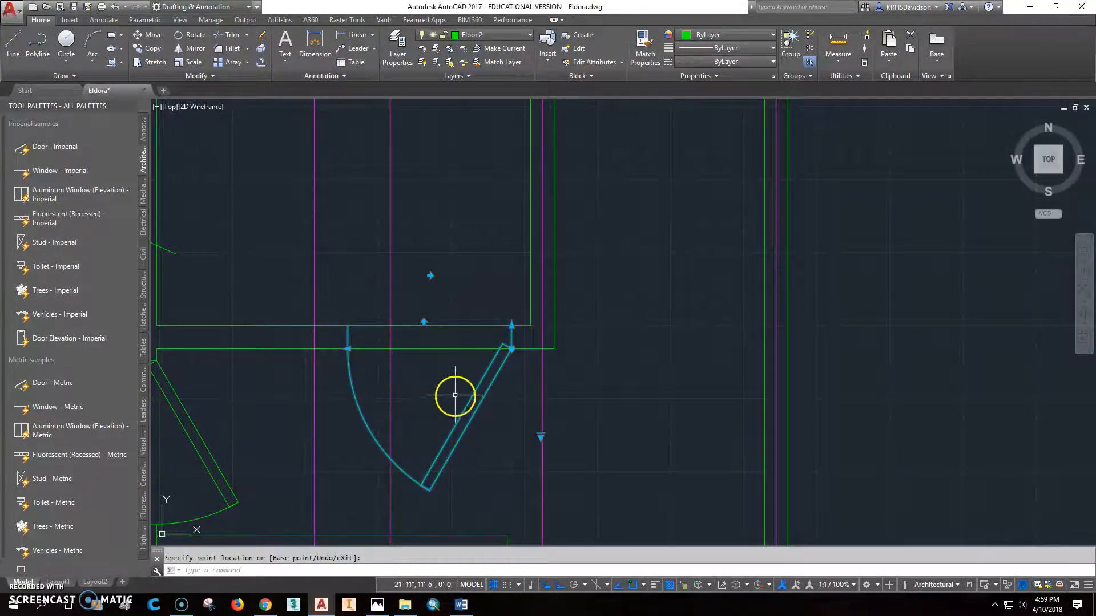
left_click(423, 322)
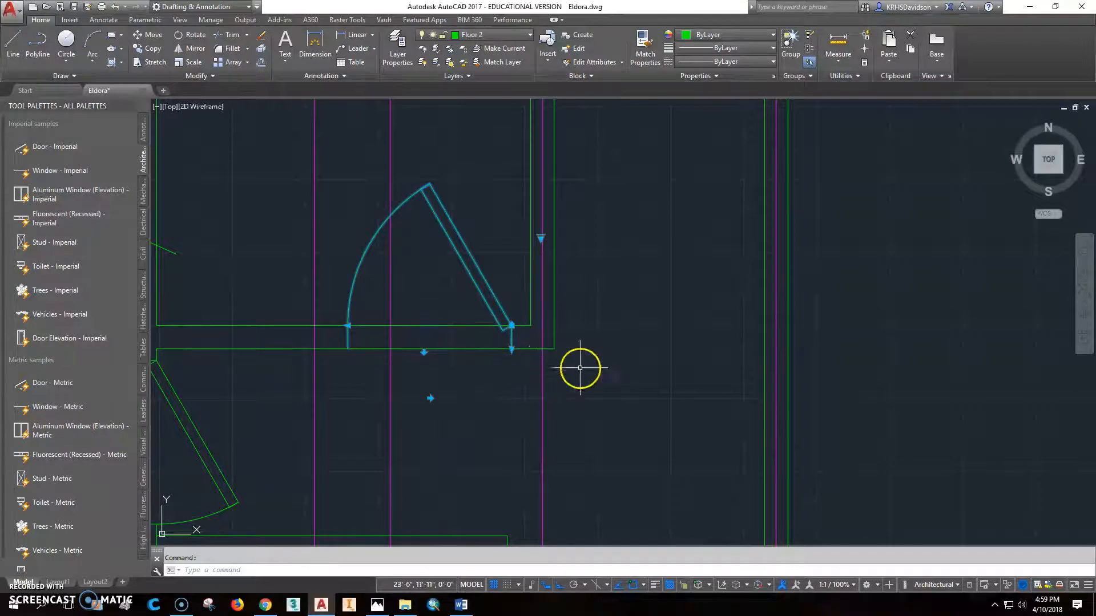
Step: Measure the gap between the toilet room door's hinge-side jamb and the inside corner of the room's right wall
scroll(526, 327, "up", 2)
key("Escape")
type("di")
key("Return")
left_click(501, 325)
left_click(528, 324)
key("Escape")
Step: Move the toilet room door by its hinge corner onto the room's lower-right inside corner
left_click(154, 36)
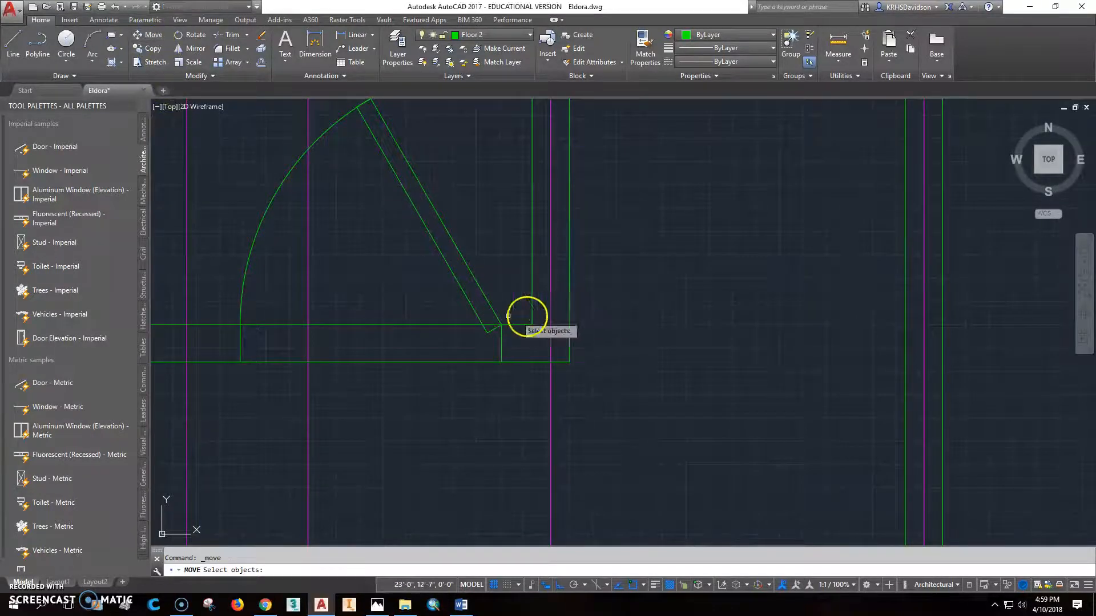
left_click(490, 315)
key("Return")
left_click(501, 324)
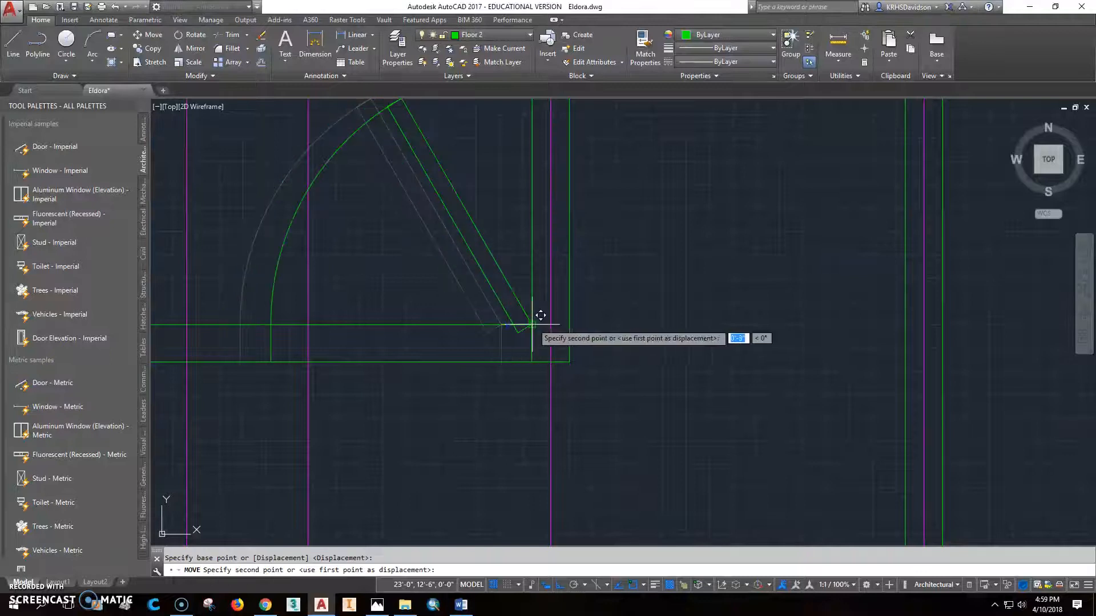
left_click(531, 325)
key("Escape")
Step: Move the toilet room door 4" to the left, away from the room's right wall
left_click(160, 37)
left_click(490, 252)
key("Return")
left_click(539, 431)
left_click(503, 431)
type("4")
key("Return")
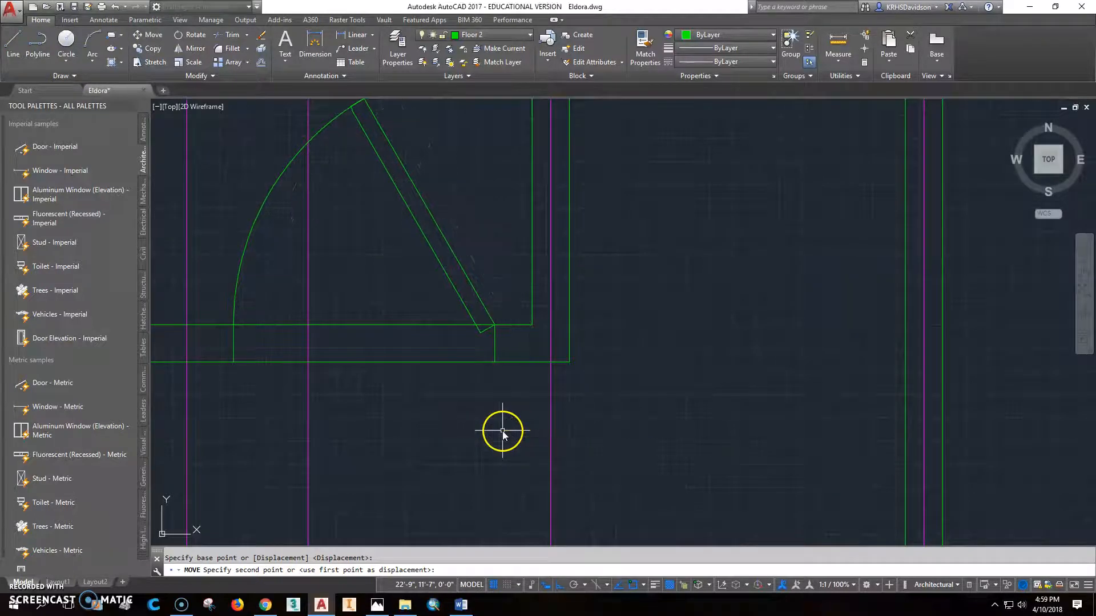
scroll(496, 423, "down", 2)
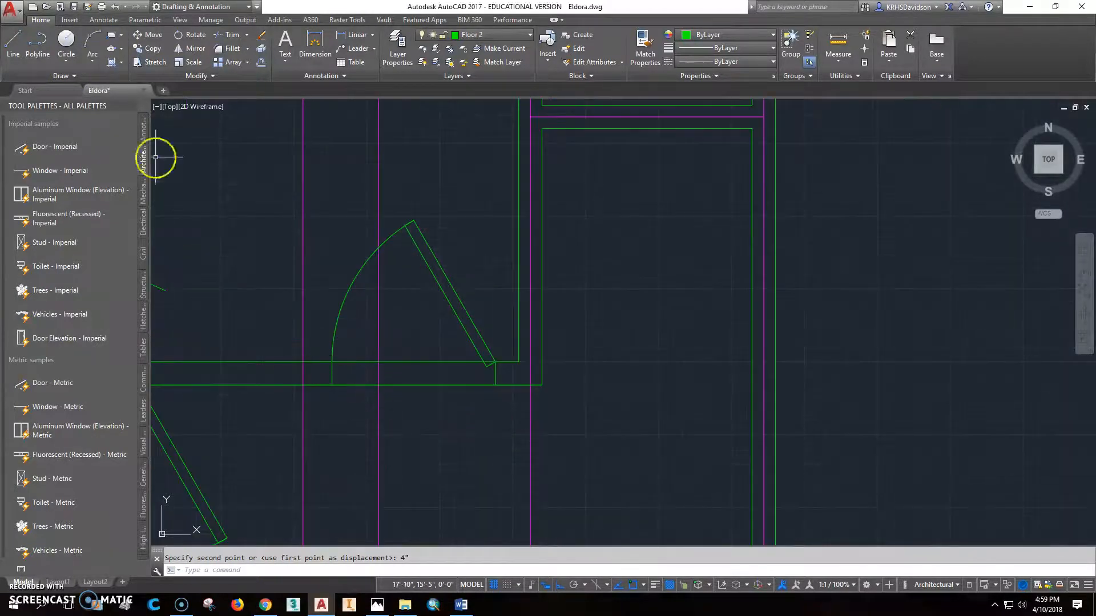
Step: Trim both wall lines out of the toilet room door opening, using the door's jambs as cutting edges
left_click(229, 36)
left_click(332, 372)
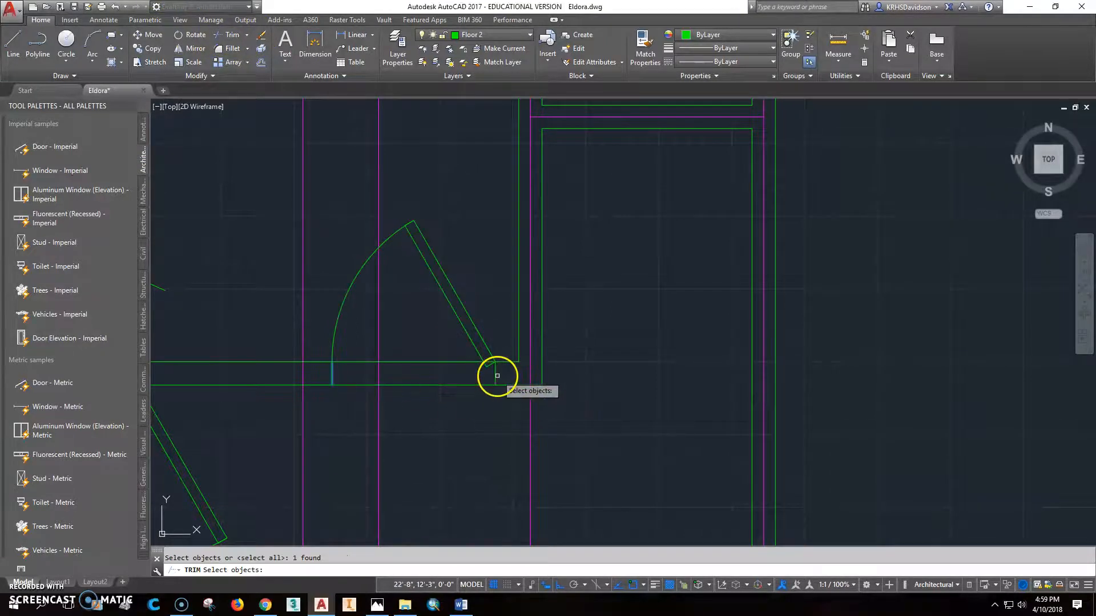
key("Return")
left_click(473, 384)
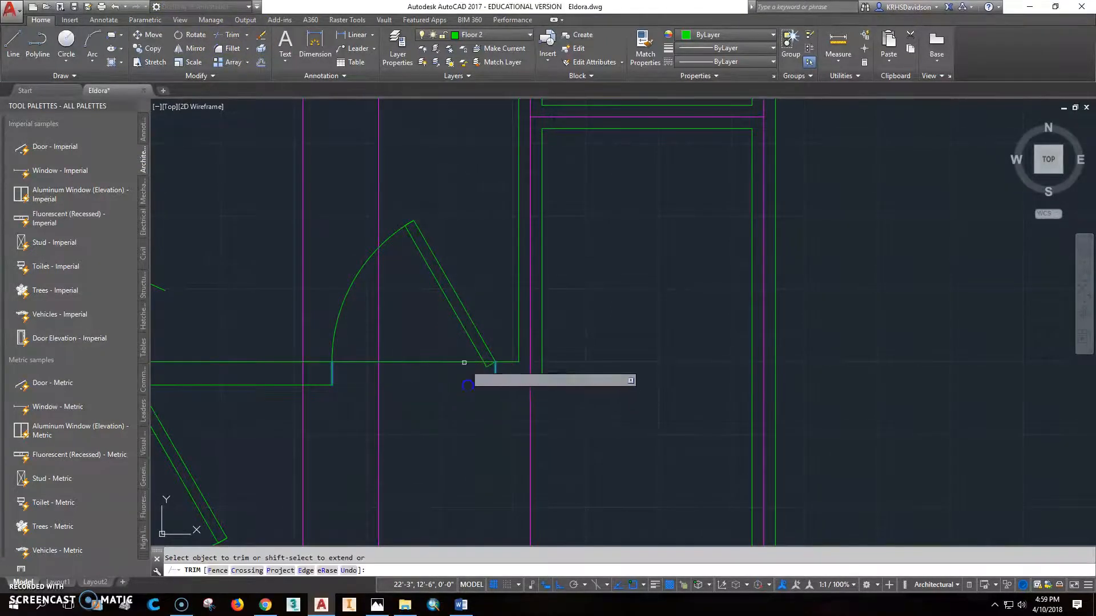
key("Escape")
key("Escape")
Step: Insert an imperial door on the lower wall of the closet beside the toilet room and fit its frame depth to the wall
scroll(450, 372, "down", 2)
middle_click_drag(595, 325, 506, 388)
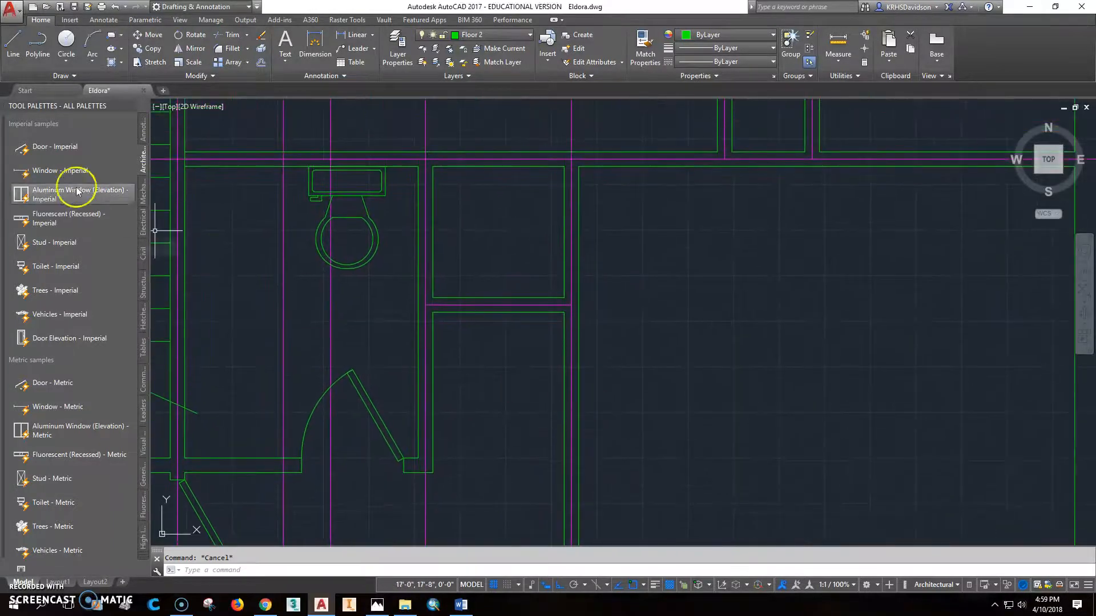
left_click(67, 147)
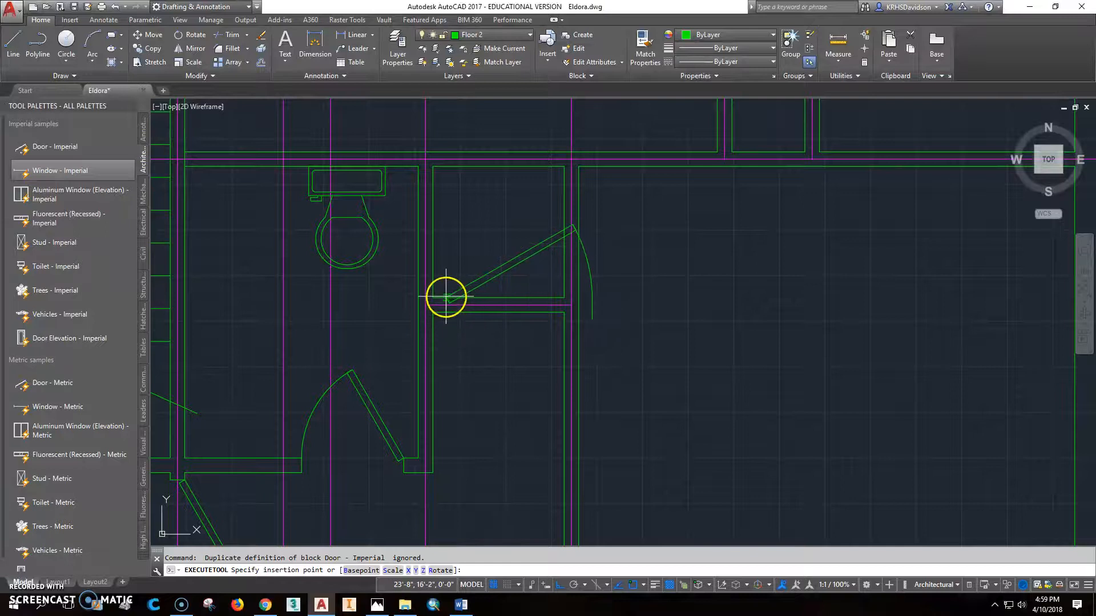
scroll(425, 324, "up", 2)
left_click(453, 319)
left_click(454, 319)
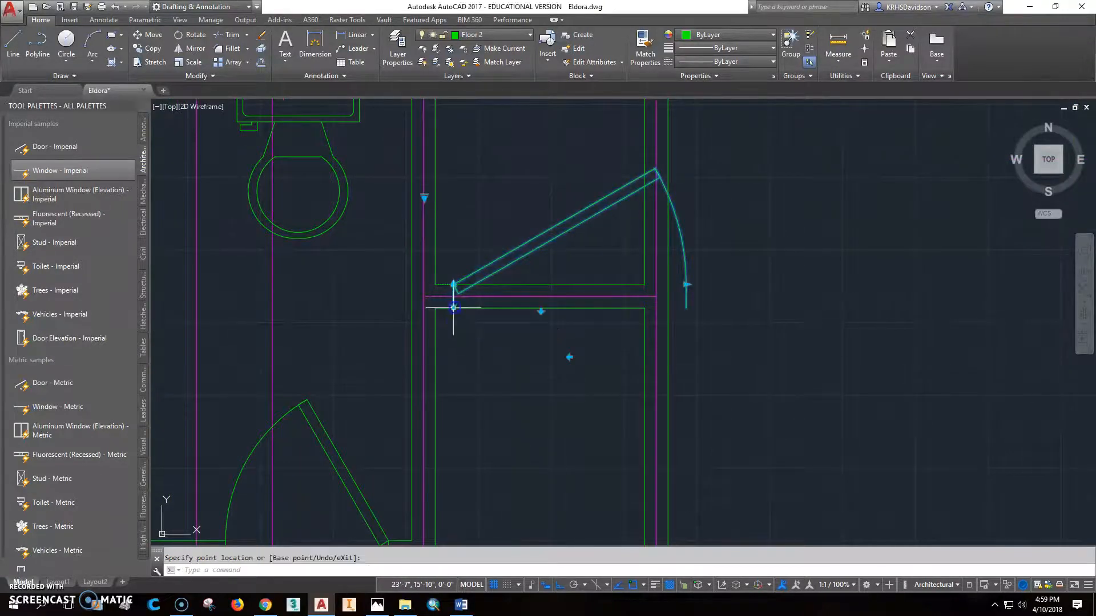
Step: Reduce the closet door's width to a smaller preset size that fits between the closet's side walls
left_click(686, 284)
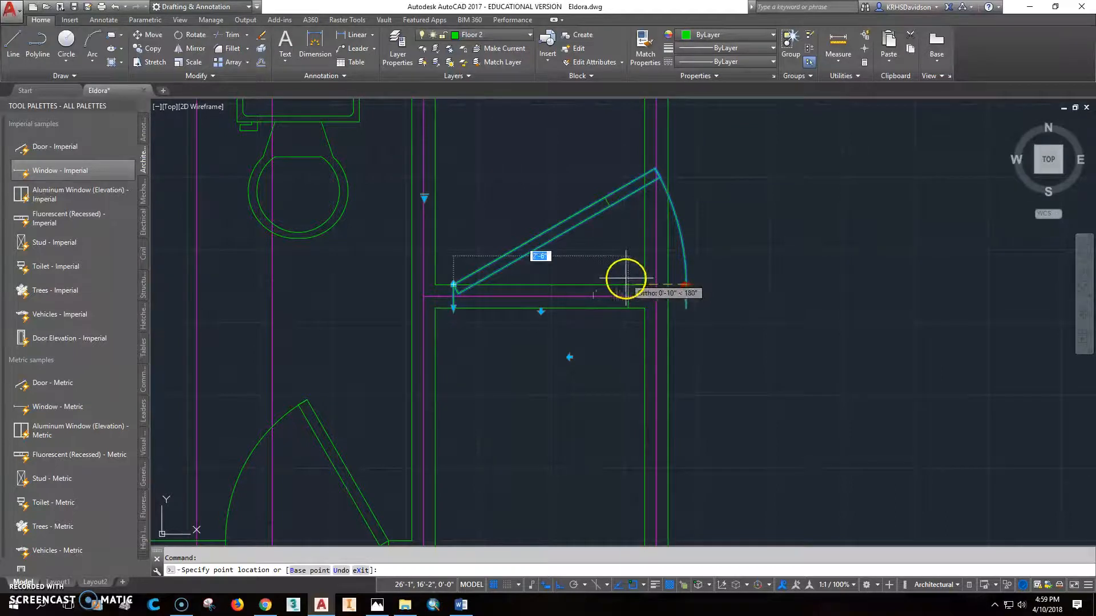
left_click(618, 279)
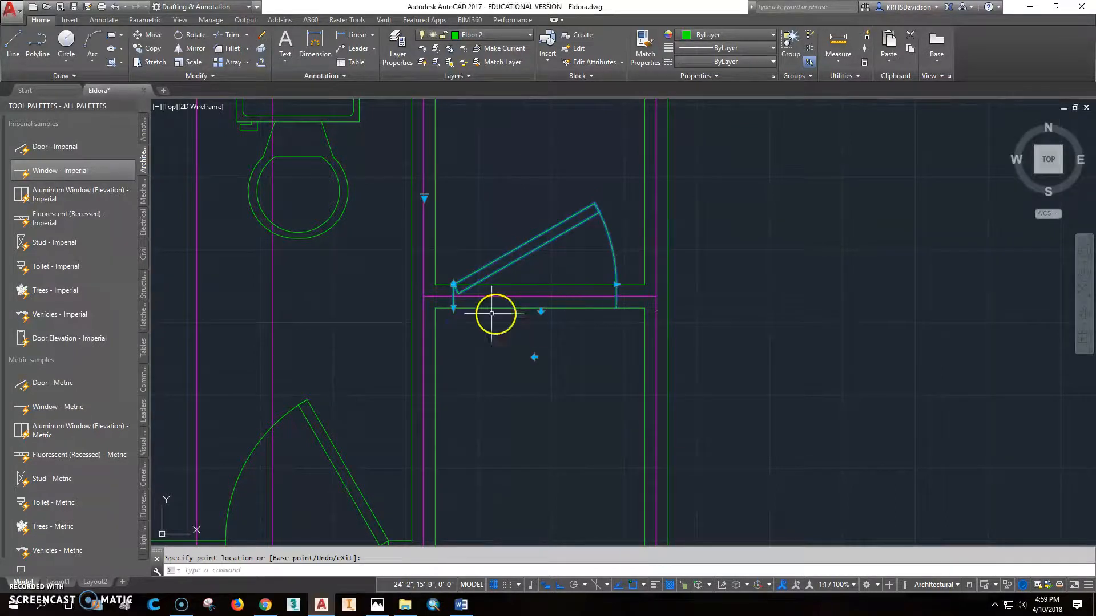
key("Escape")
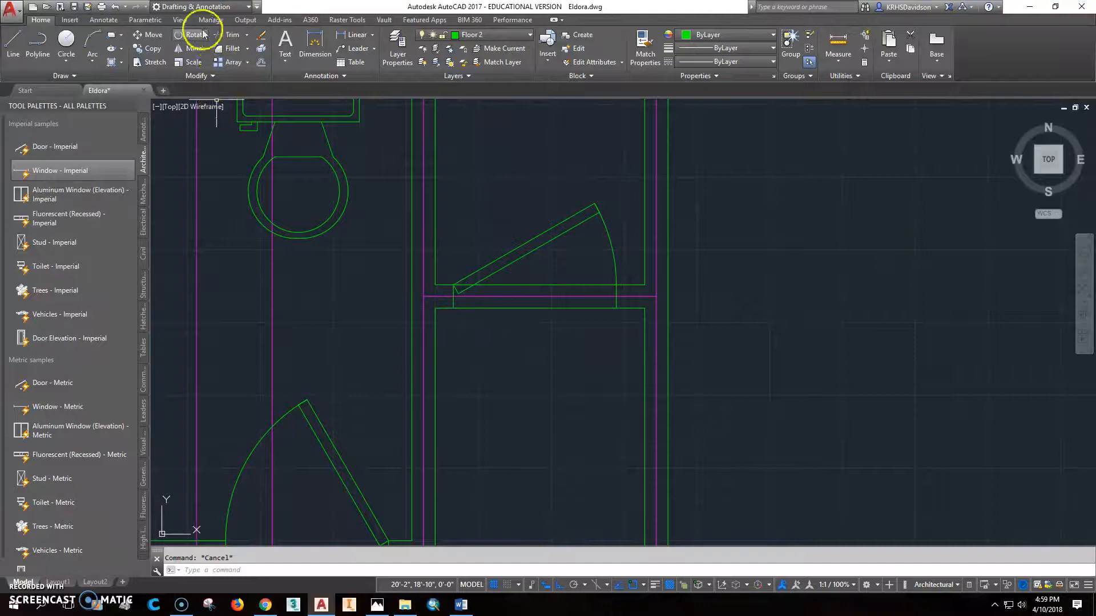
Step: Move the closet door by its hinge corner onto the closet's lower-left inside corner
left_click(149, 34)
left_click(453, 287)
key("Return")
left_click(454, 286)
left_click(443, 275)
Step: Flip the closet door to swing downward out of the closet, with its hinge on the right side
left_click(496, 256)
left_click(523, 312)
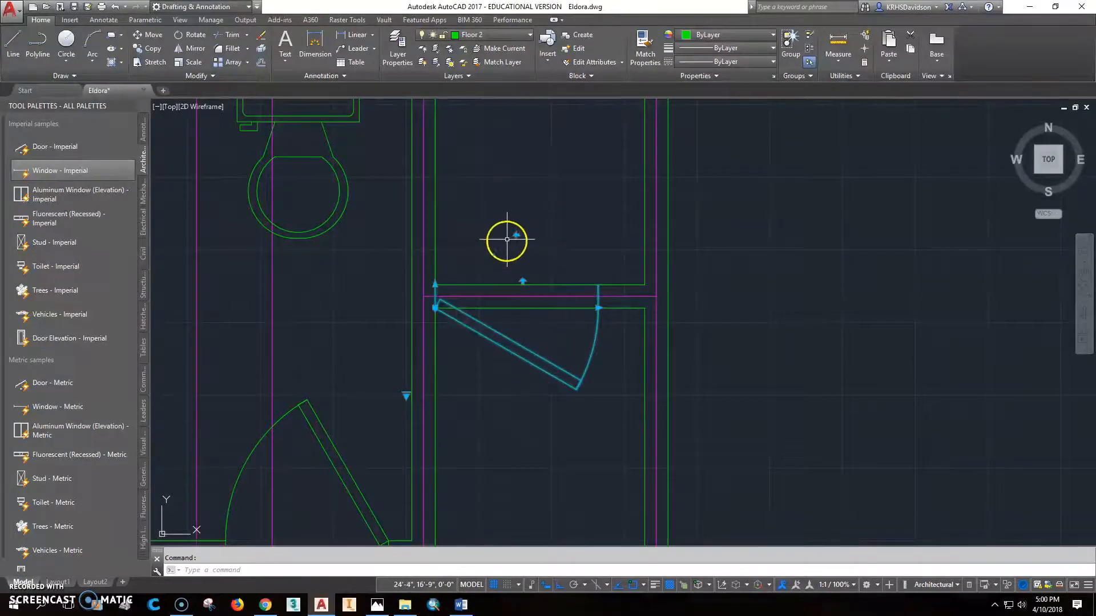
left_click(517, 235)
Step: Check the gap between the closet door's hinge-side jamb and the closet's right wall with the distance tool
scroll(573, 339, "down", 3)
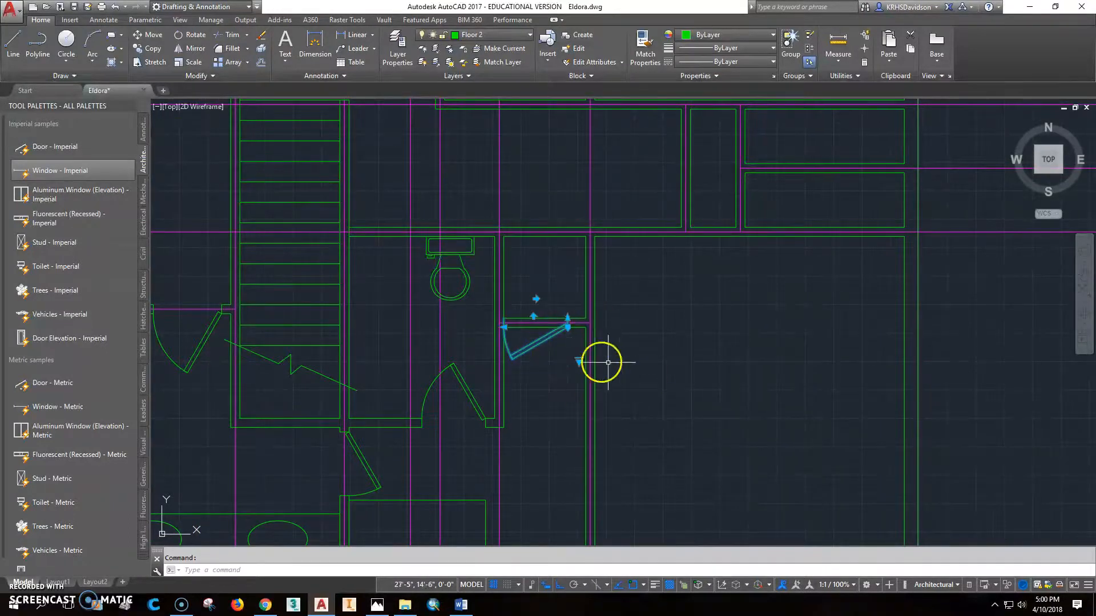
scroll(573, 334, "up", 4)
key("Escape")
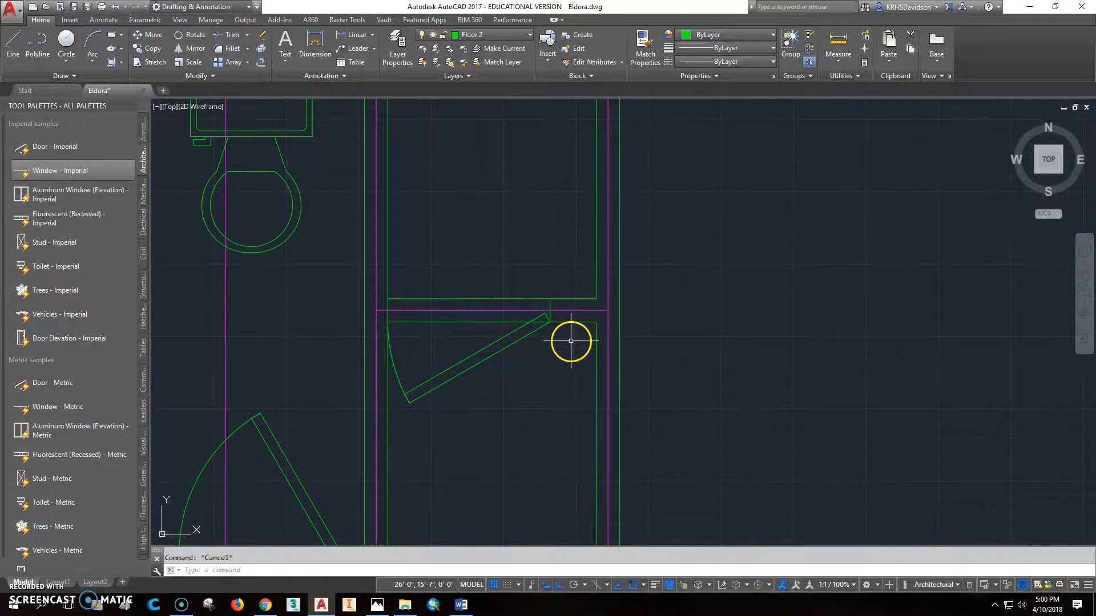
type("di")
key("Return")
left_click(549, 321)
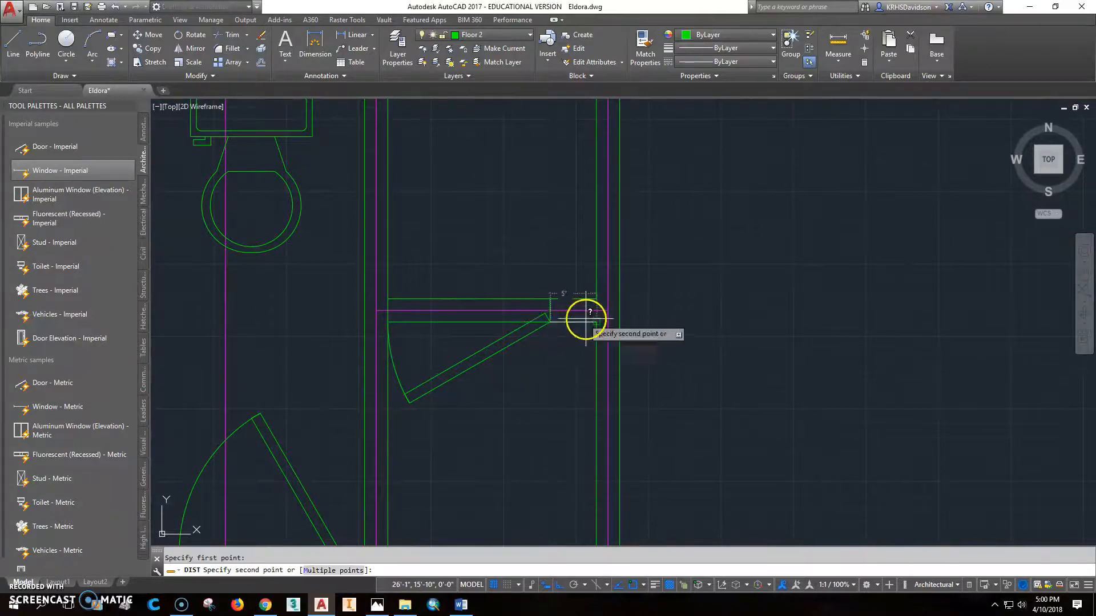
key("Escape")
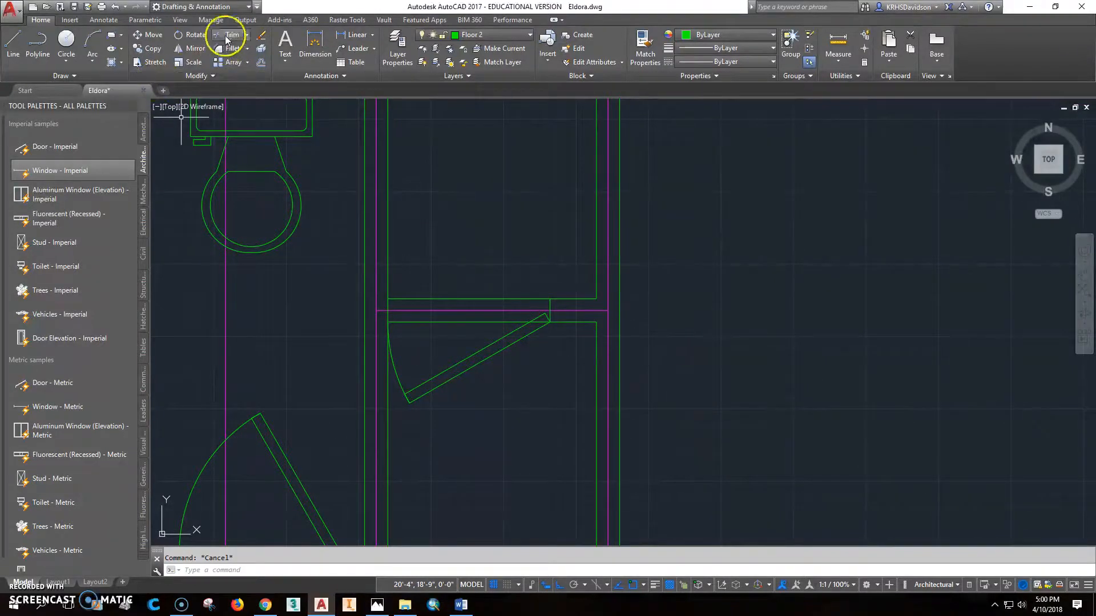
Step: Move the closet door 4" to the right along its wall
left_click(152, 35)
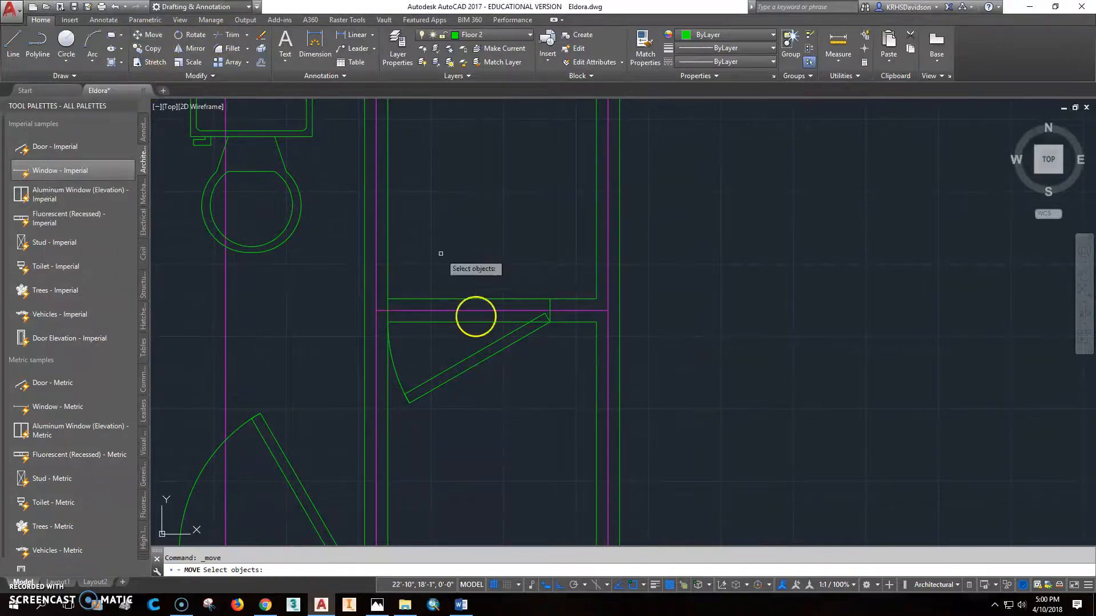
left_click(482, 348)
key("Return")
left_click(488, 404)
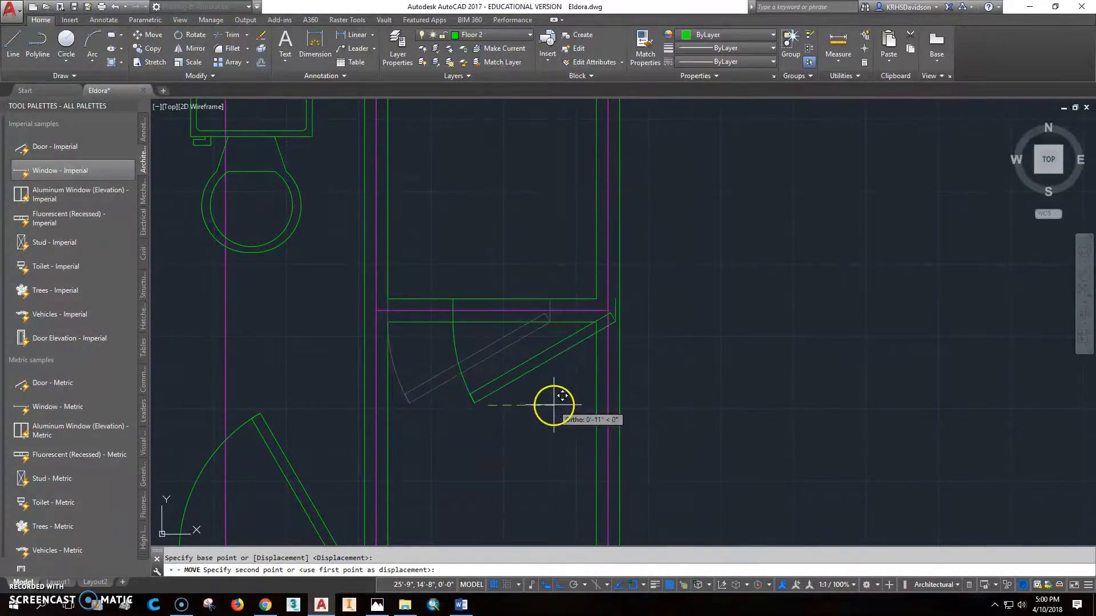
type("4\"")
key("Return")
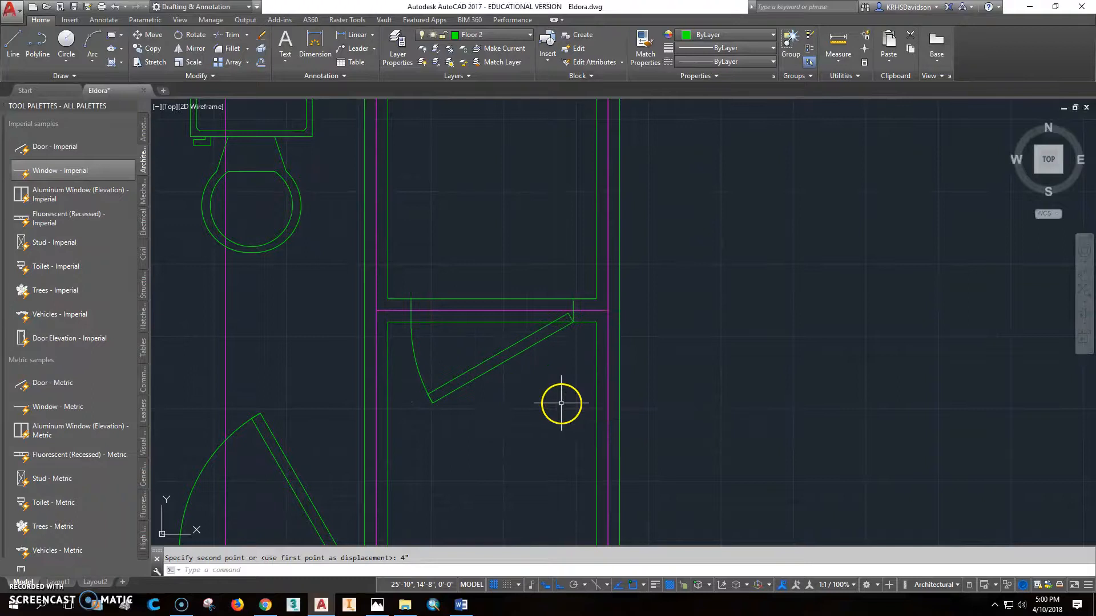
Step: Trim both wall lines between the closet door's jambs to clear its opening
left_click(230, 35)
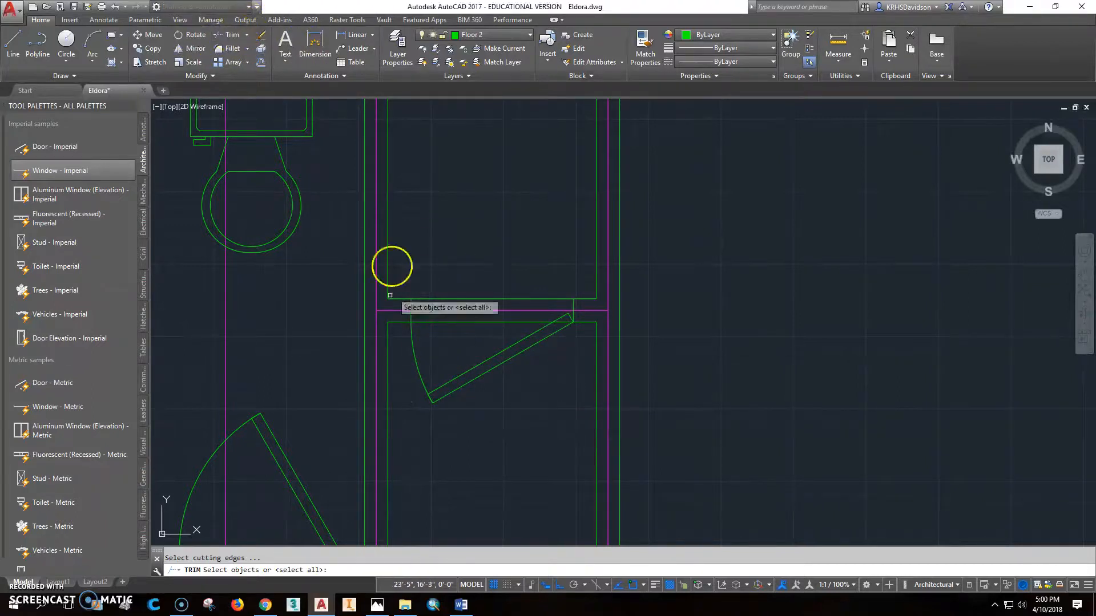
left_click(412, 308)
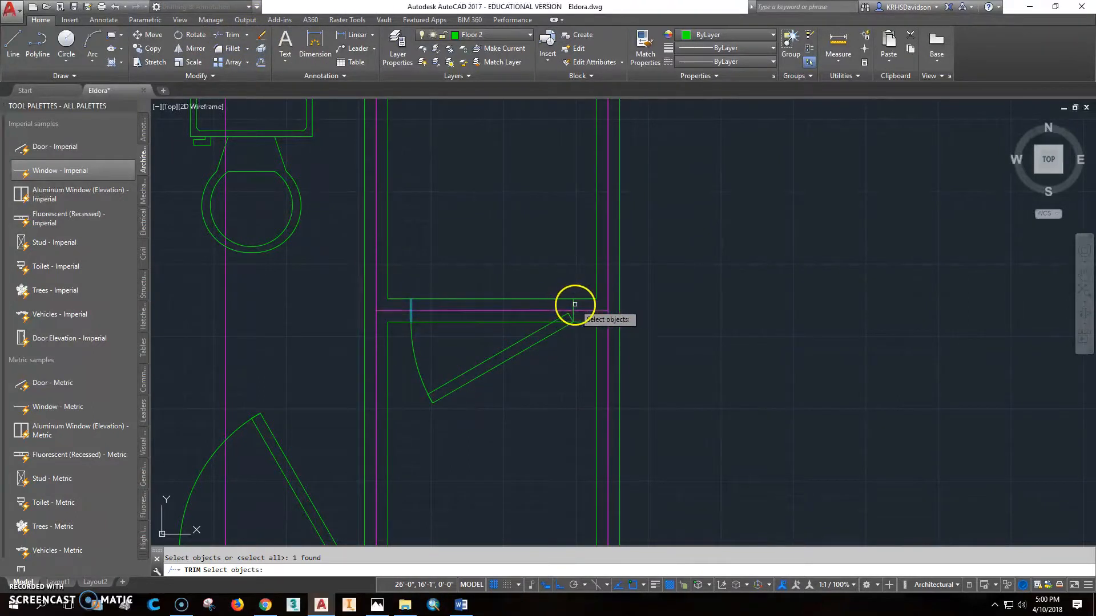
key("Return")
left_click(521, 321)
left_click(521, 298)
key("Escape")
scroll(541, 335, "down", 5)
middle_click_drag(644, 399, 722, 363)
scroll(721, 361, "down", 2)
middle_click_drag(652, 338, 656, 375)
middle_click_drag(598, 336, 549, 352)
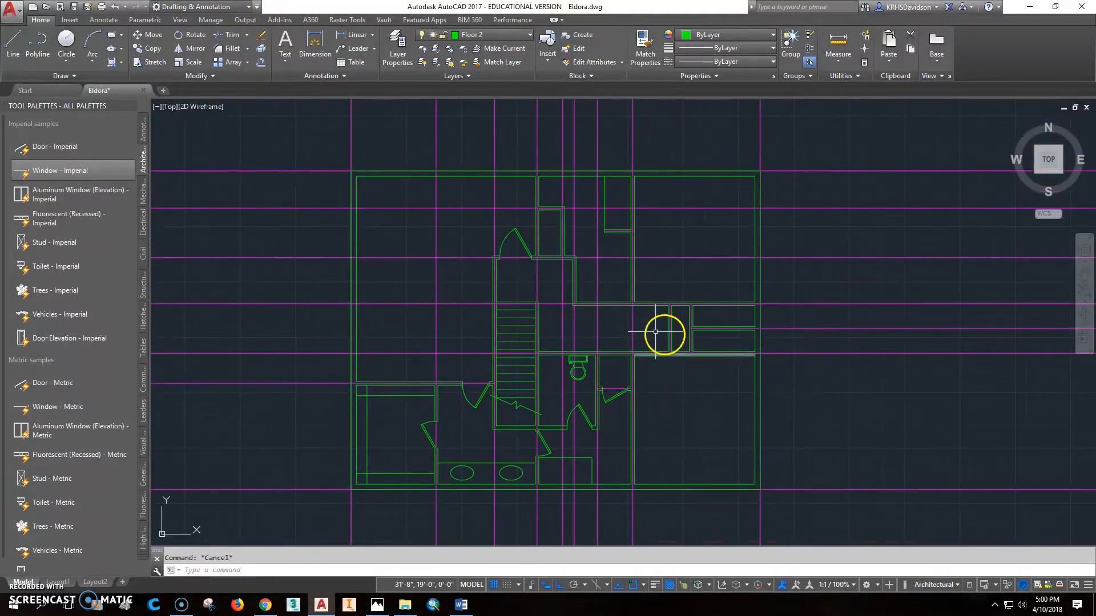